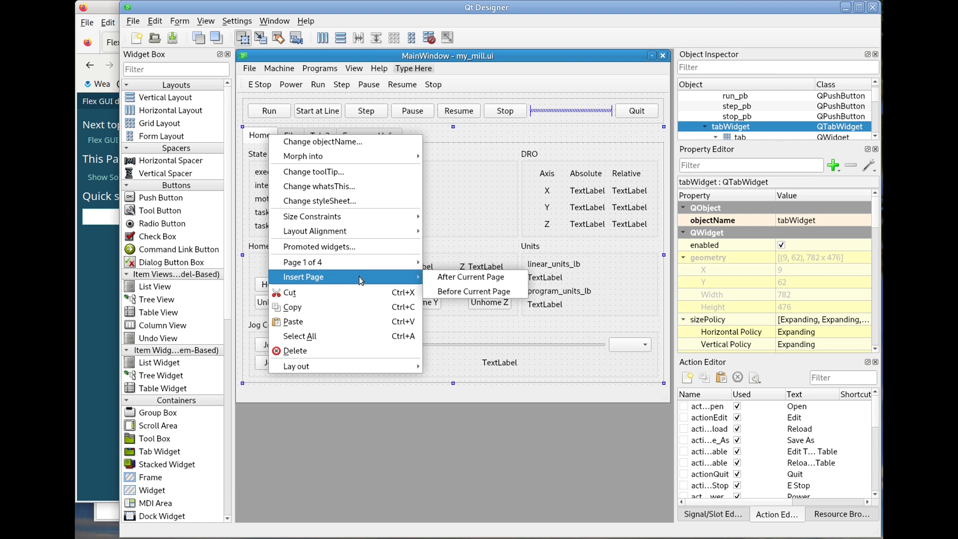
Insert a new page before the Home page of the main tab widget and set its tab text to Plotter
{"action": "left_click", "coordinate": [479, 293]}
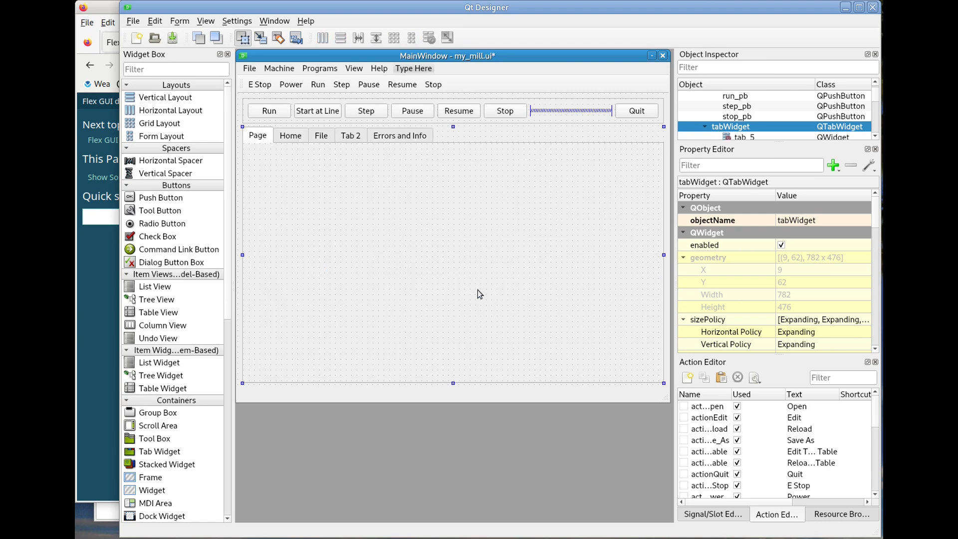
{"action": "scroll", "coordinate": [740, 279], "scroll_direction": "down", "scroll_amount": 10}
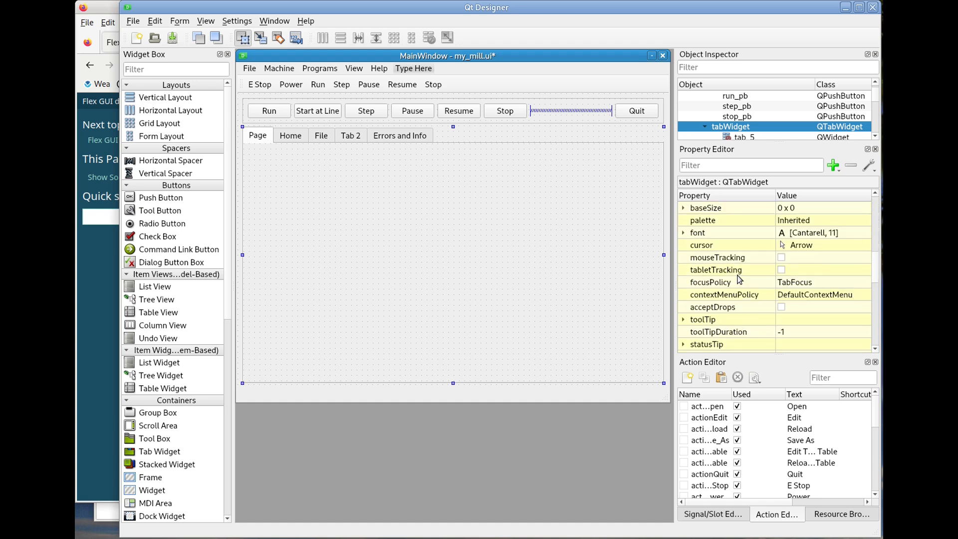
{"action": "scroll", "coordinate": [739, 278], "scroll_direction": "down", "scroll_amount": 3}
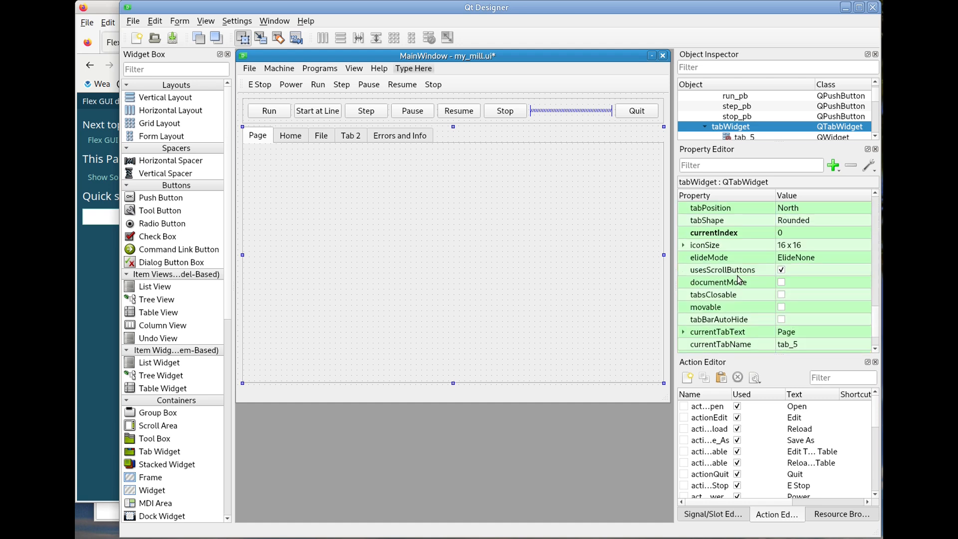
{"action": "left_click", "coordinate": [812, 332]}
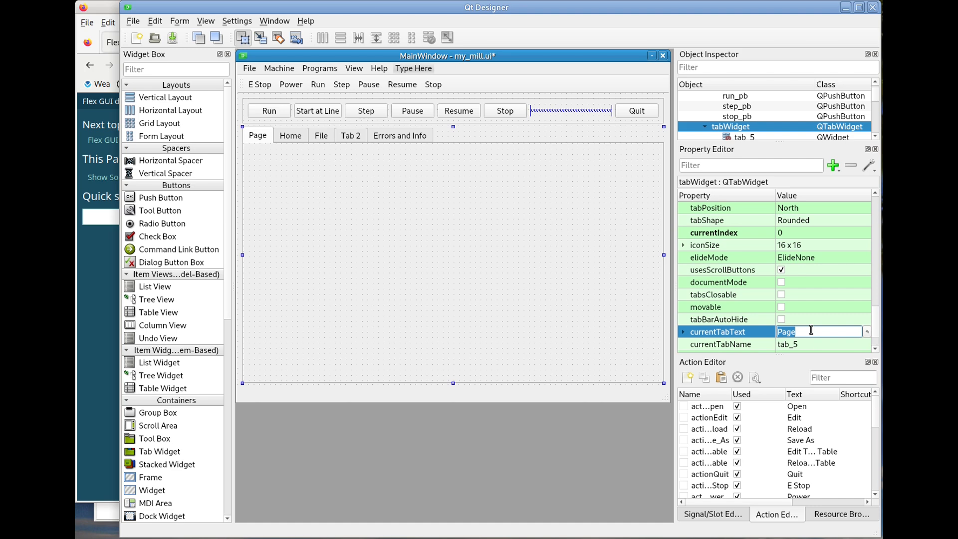
{"action": "type", "text": "Plo"}
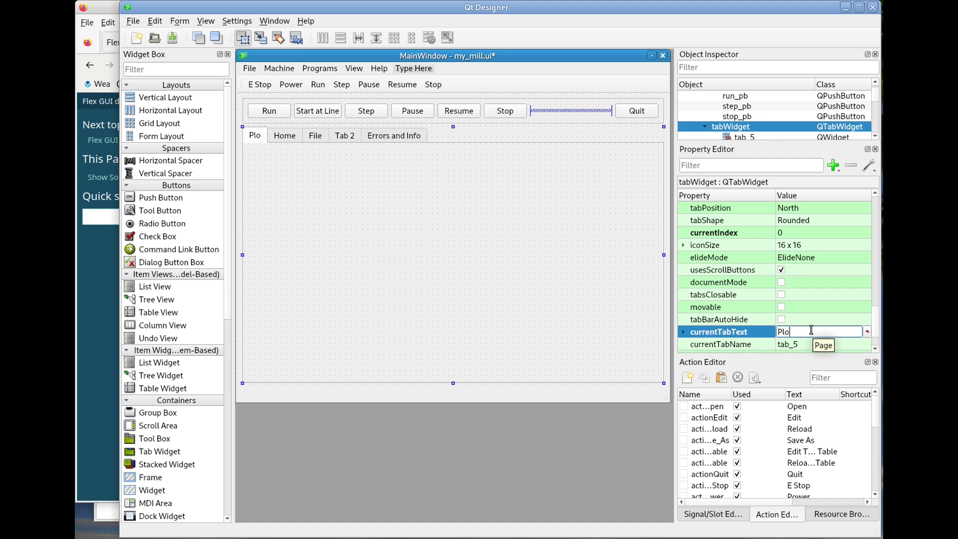
{"action": "type", "text": "tter"}
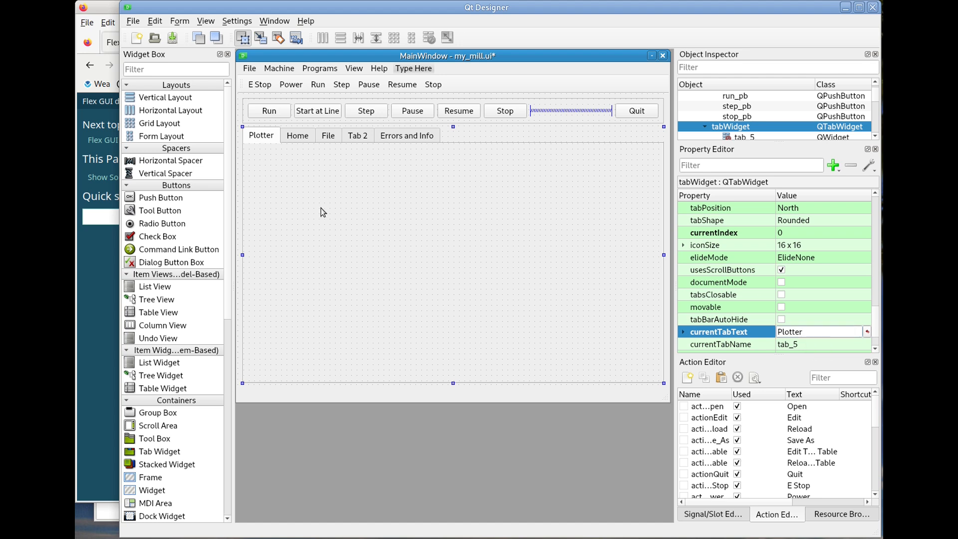
Switch to Firefox, open the Plotter page of the Flex GUI documentation and select the required object name plot_widget
{"action": "left_click", "coordinate": [88, 323]}
{"action": "scroll", "coordinate": [391, 237], "scroll_direction": "down", "scroll_amount": 10}
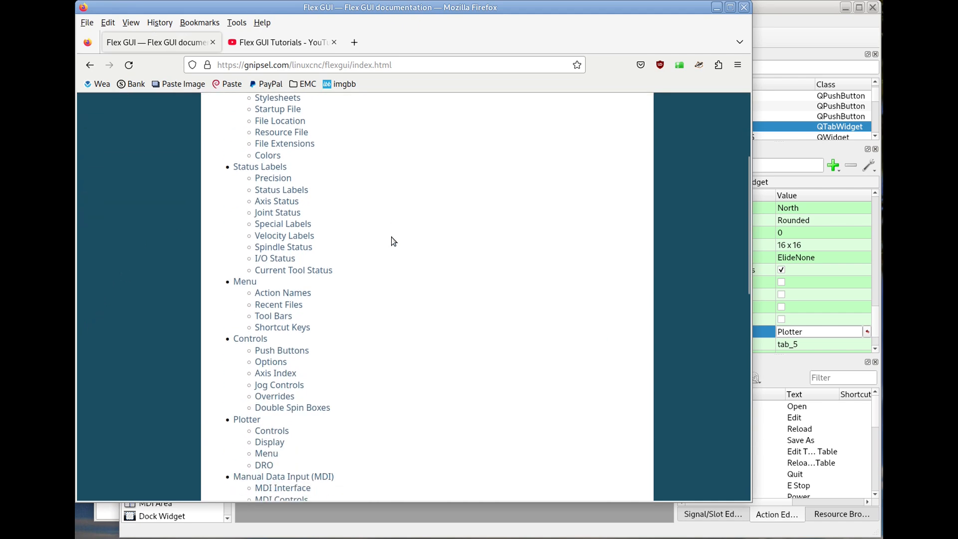
{"action": "left_click", "coordinate": [248, 288]}
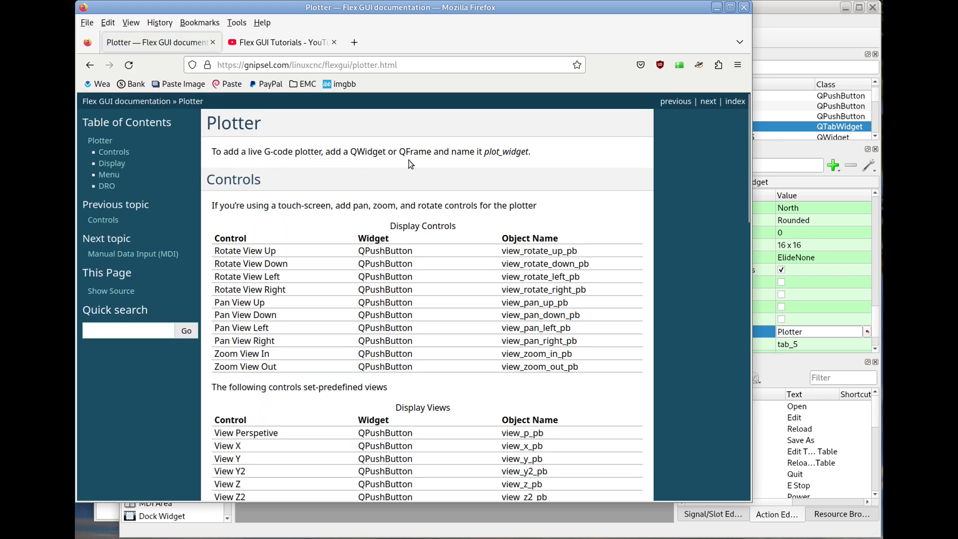
{"action": "double_click", "coordinate": [516, 151]}
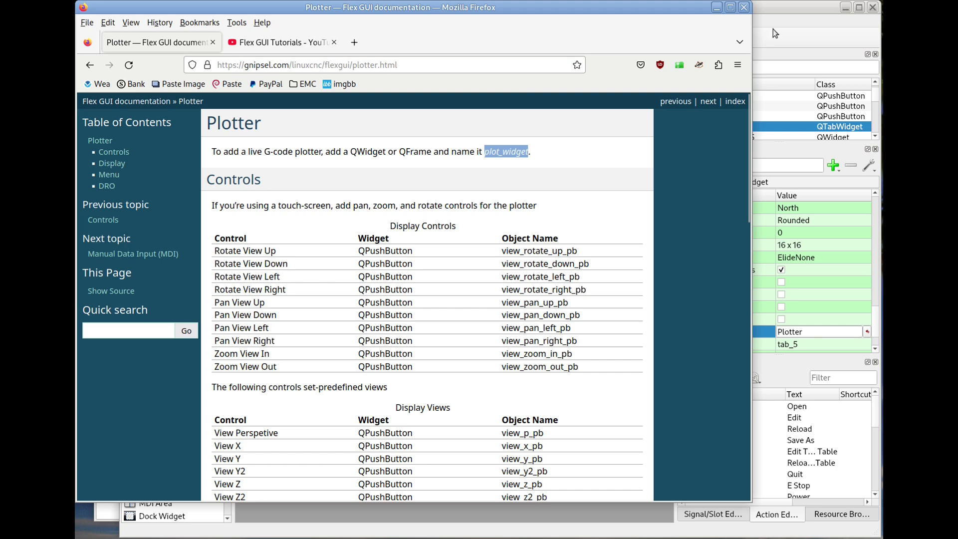
Switch to Qt Designer, add a Frame to the Plotter page and set its objectName to plot_widget
{"action": "left_click", "coordinate": [806, 28]}
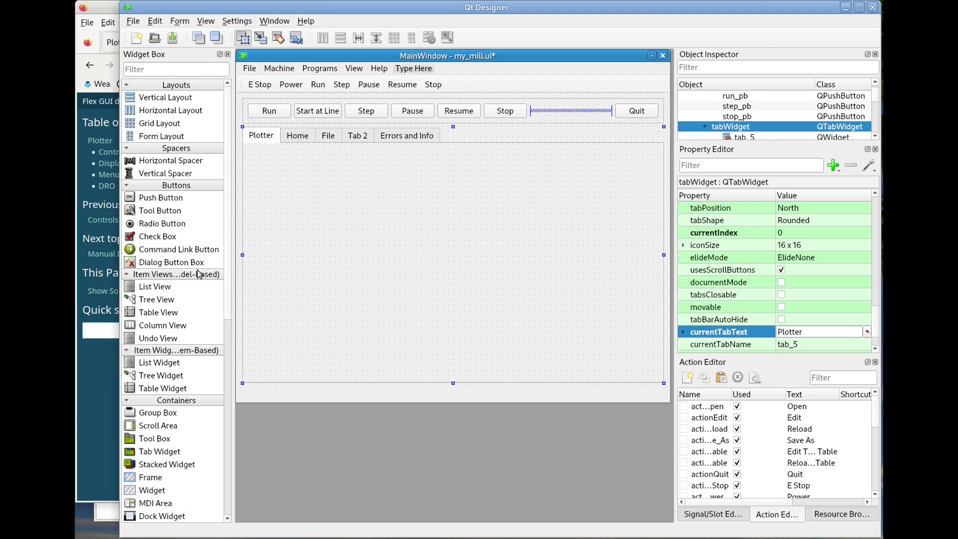
{"action": "scroll", "coordinate": [200, 272], "scroll_direction": "down", "scroll_amount": 4}
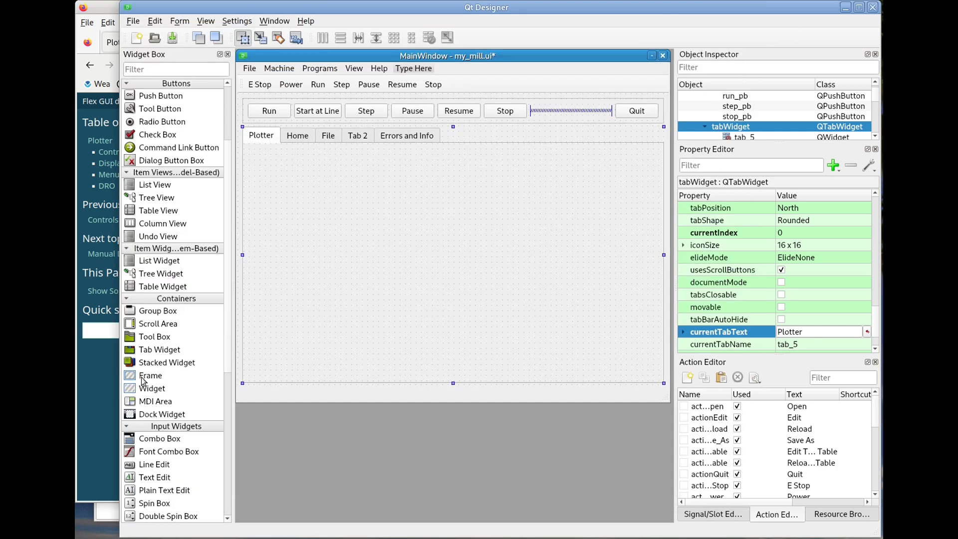
{"action": "left_click_drag", "start_coordinate": [145, 376], "coordinate": [263, 178]}
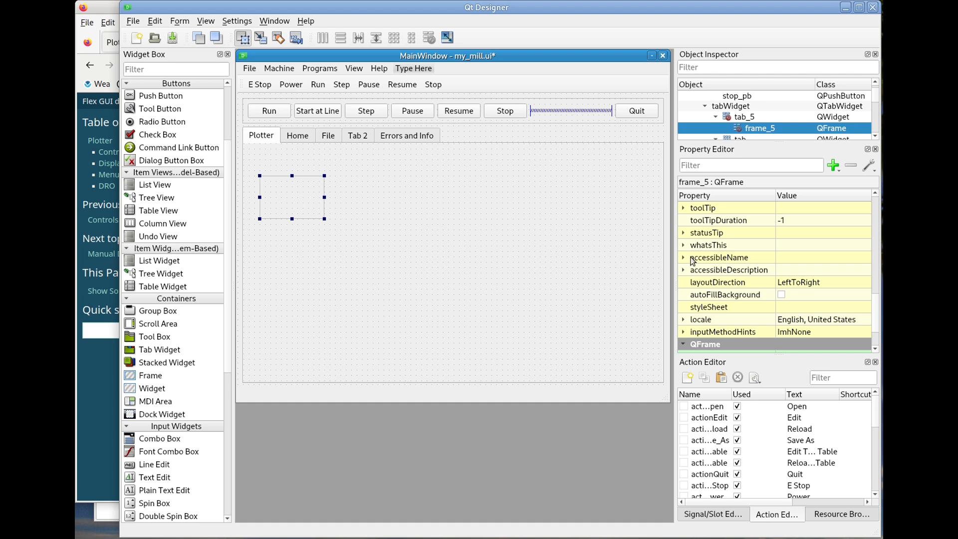
{"action": "scroll", "coordinate": [693, 260], "scroll_direction": "up", "scroll_amount": 8}
{"action": "left_click", "coordinate": [794, 232]}
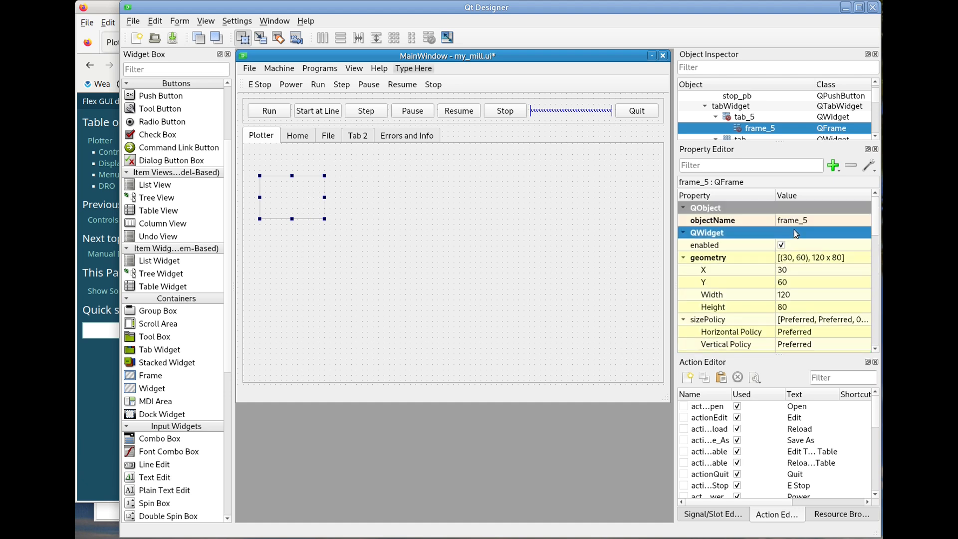
{"action": "left_click", "coordinate": [793, 223]}
{"action": "type", "text": "plot_widget"}
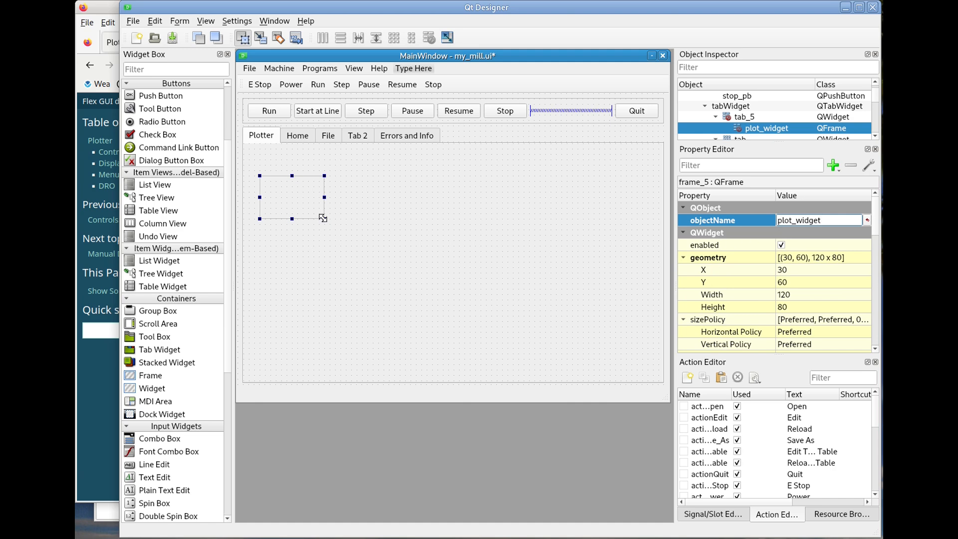
Enlarge the plot_widget frame to about 211 x 371 and add a Tab Widget beside it on the Plotter page
{"action": "left_click_drag", "start_coordinate": [324, 218], "coordinate": [374, 366]}
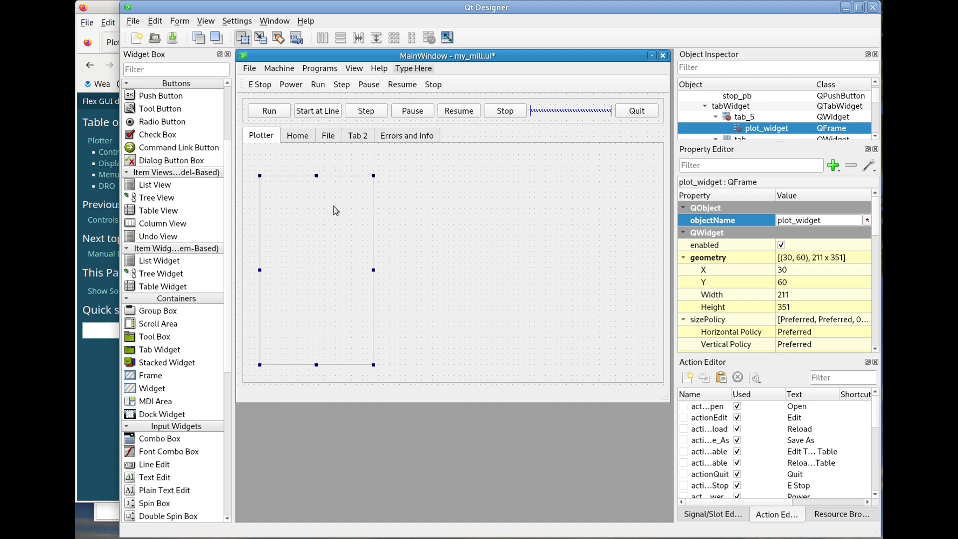
{"action": "mouse_move", "coordinate": [315, 175]}
{"action": "left_mouse_down"}
{"action": "mouse_move", "coordinate": [315, 155]}
{"action": "mouse_move", "coordinate": [315, 166]}
{"action": "left_mouse_up"}
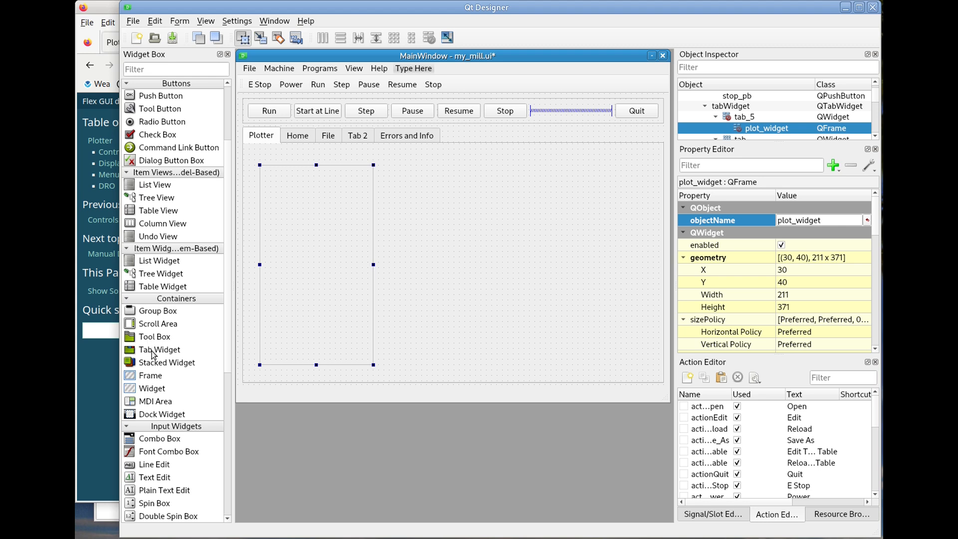
{"action": "left_click_drag", "start_coordinate": [153, 353], "coordinate": [416, 229]}
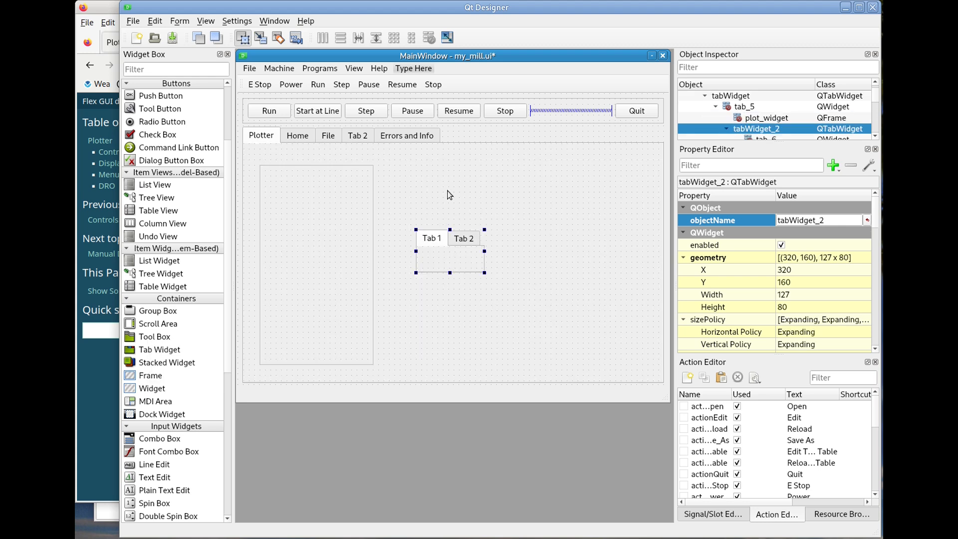
Try laying out the Plotter page horizontally, and undo that layout
{"action": "right_click", "coordinate": [483, 170]}
{"action": "mouse_move", "coordinate": [511, 429]}
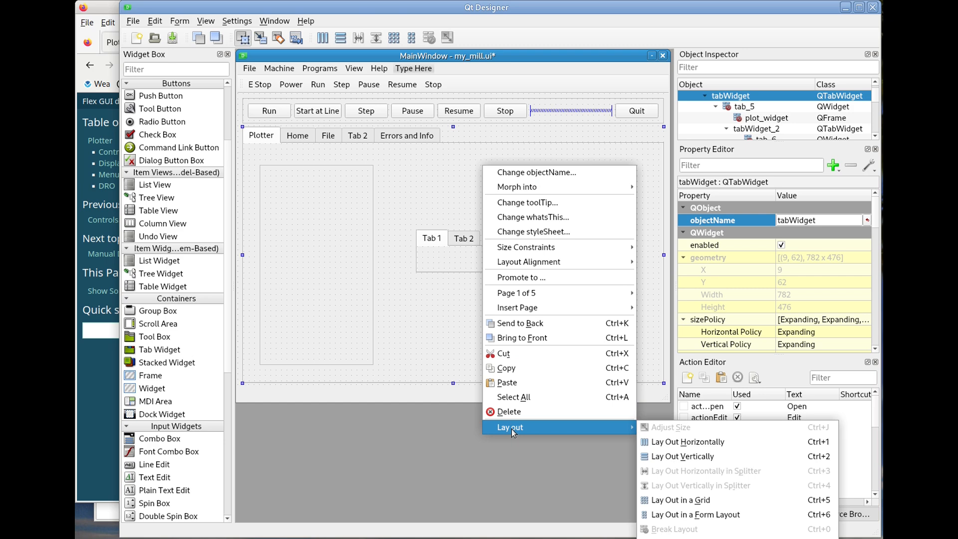
{"action": "left_click", "coordinate": [705, 442]}
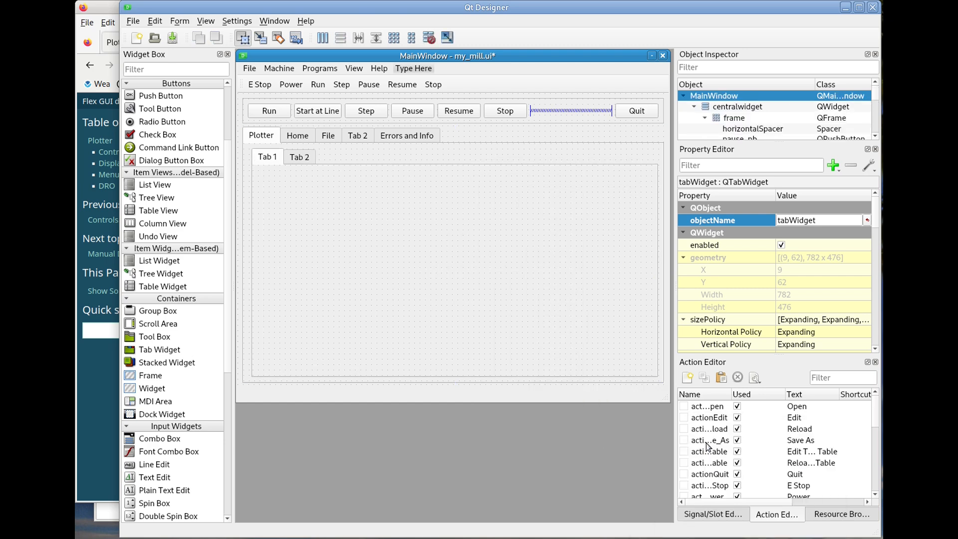
{"action": "left_click", "coordinate": [243, 215]}
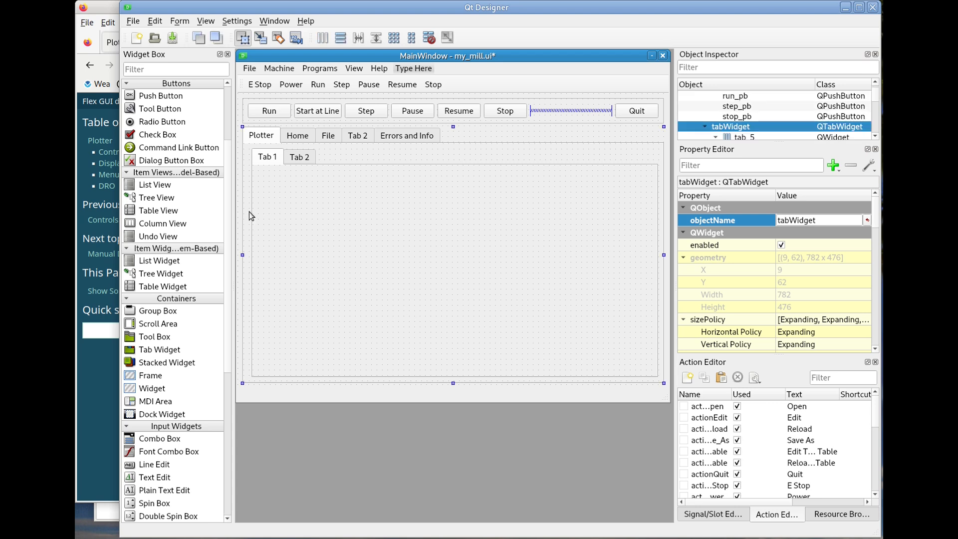
{"action": "left_click", "coordinate": [155, 22]}
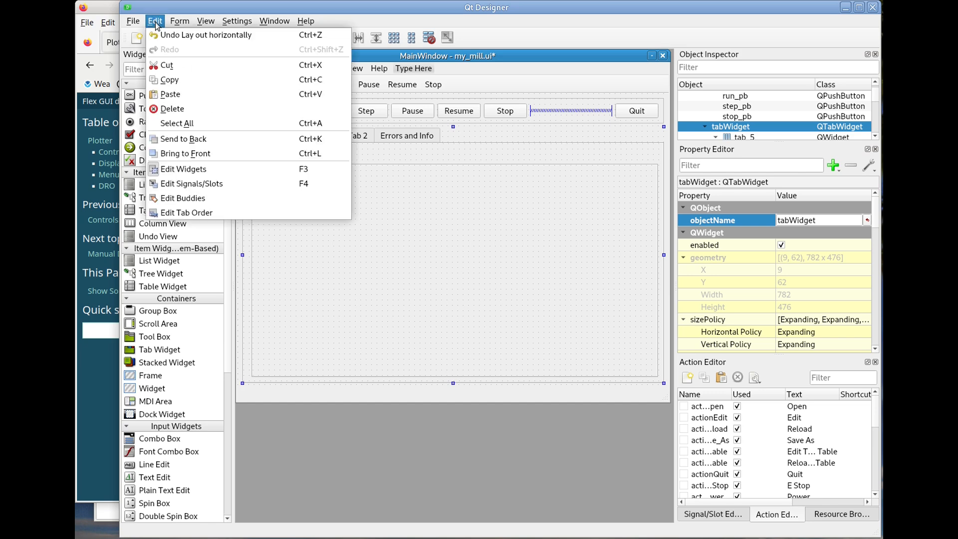
{"action": "left_click", "coordinate": [173, 35]}
Set the minimum width of the plot_widget frame to 500
{"action": "left_click", "coordinate": [316, 223]}
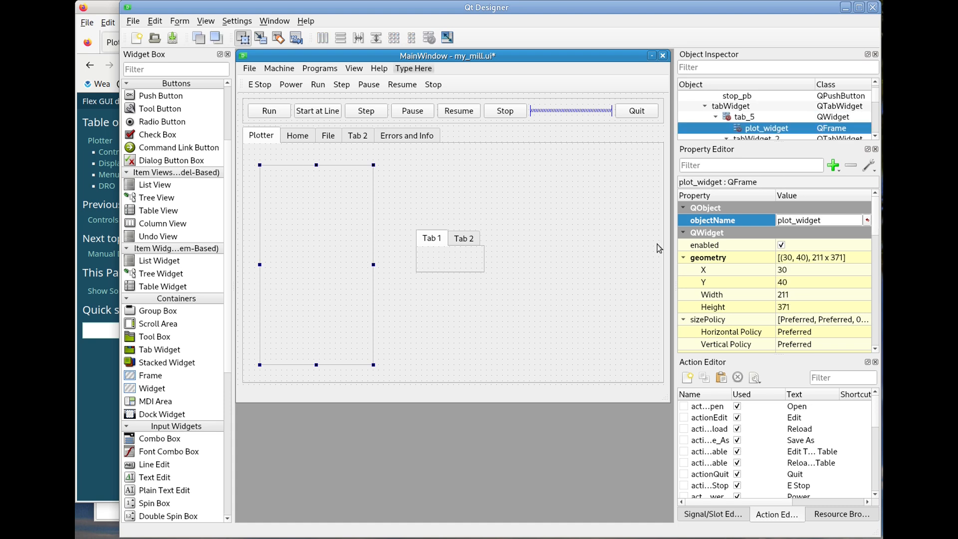
{"action": "scroll", "coordinate": [804, 293], "scroll_direction": "down", "scroll_amount": 3}
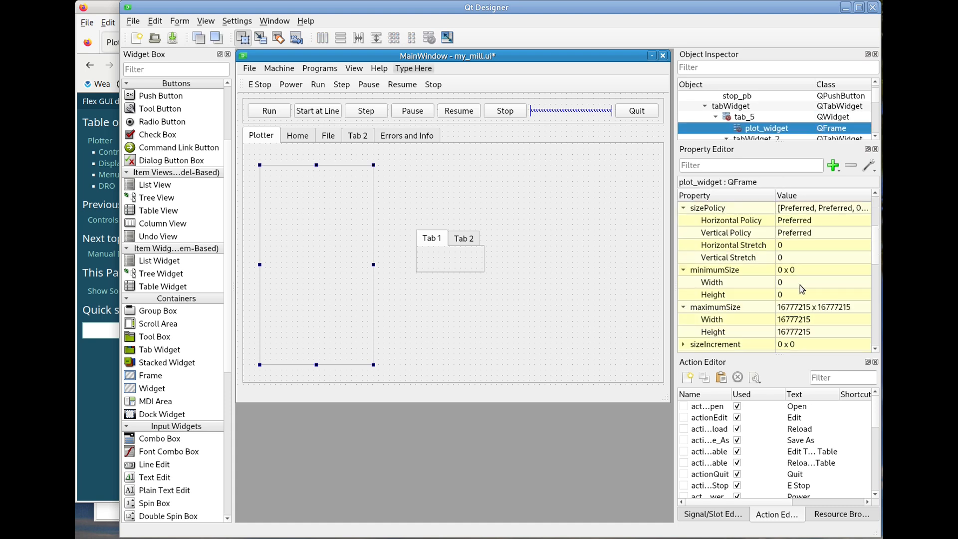
{"action": "left_click", "coordinate": [800, 285]}
{"action": "type", "text": "500"}
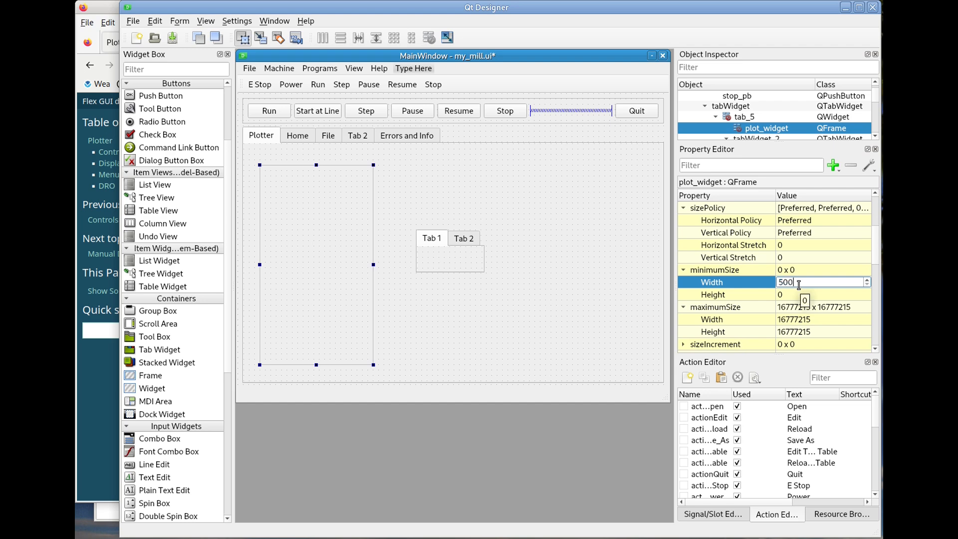
{"action": "key", "text": "Return"}
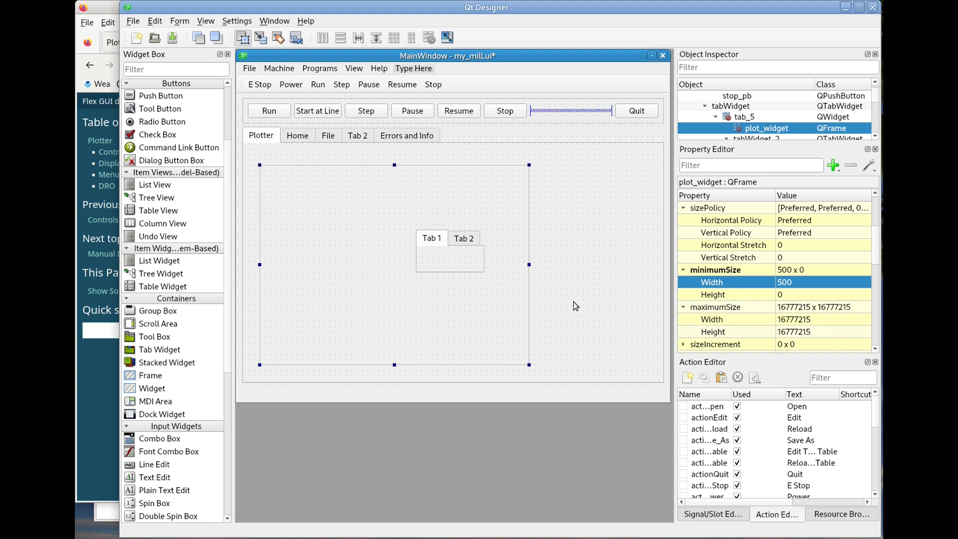
Move the small tab widget clear of the plot_widget frame's right edge and lay out the Plotter page horizontally
{"action": "left_click_drag", "start_coordinate": [448, 262], "coordinate": [589, 262]}
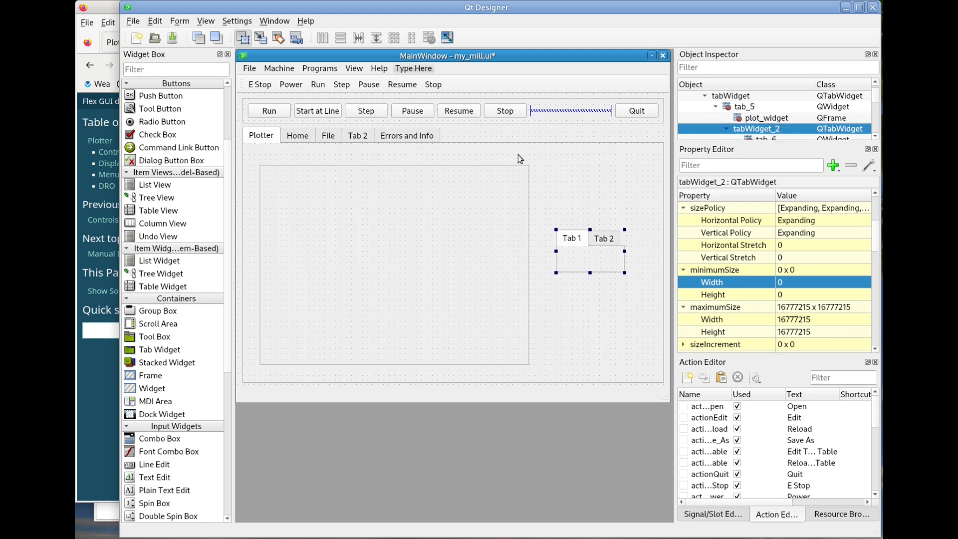
{"action": "right_click", "coordinate": [501, 147]}
{"action": "mouse_move", "coordinate": [541, 409]}
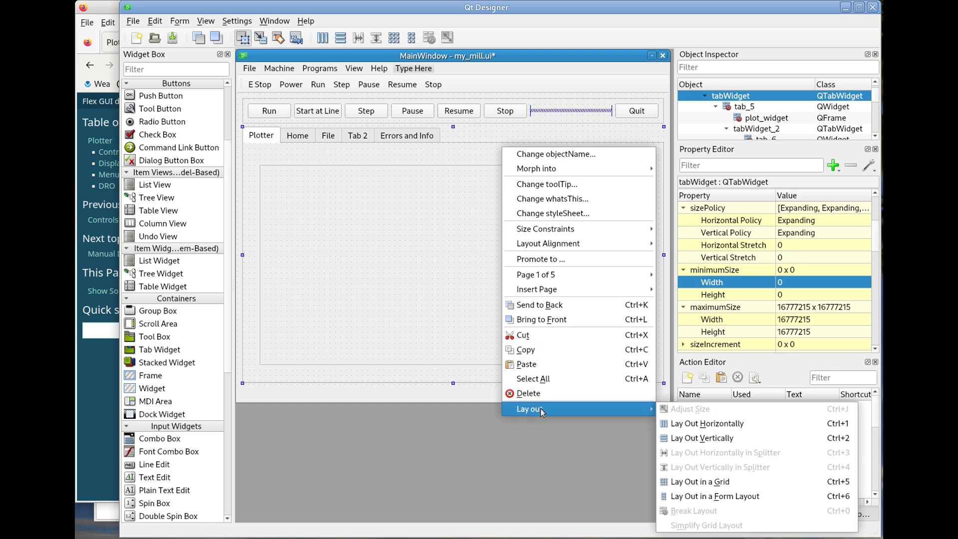
{"action": "left_click", "coordinate": [715, 425]}
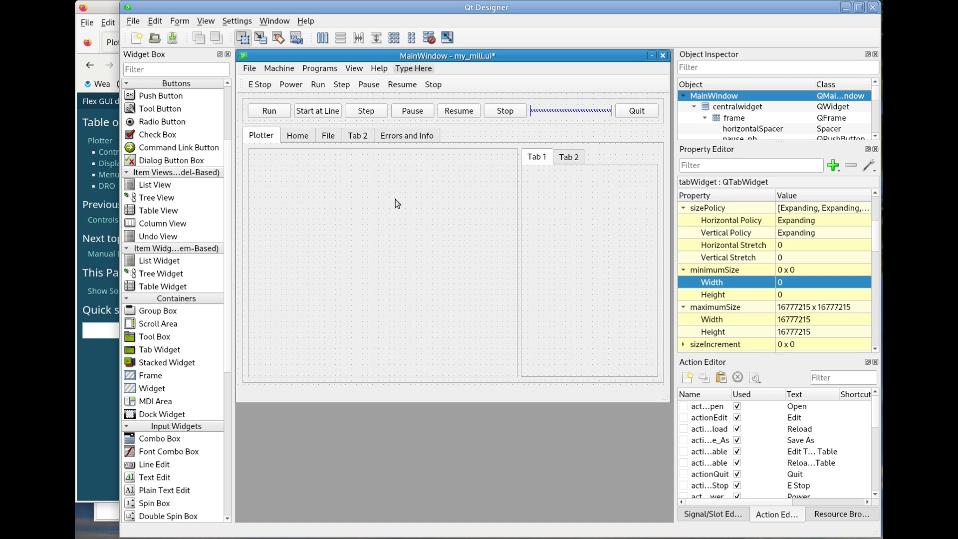
Set the tab text of the nested tab widget's first page to Views
{"action": "left_click", "coordinate": [539, 158]}
{"action": "scroll", "coordinate": [813, 282], "scroll_direction": "down", "scroll_amount": 3}
{"action": "scroll", "coordinate": [813, 282], "scroll_direction": "down", "scroll_amount": 9}
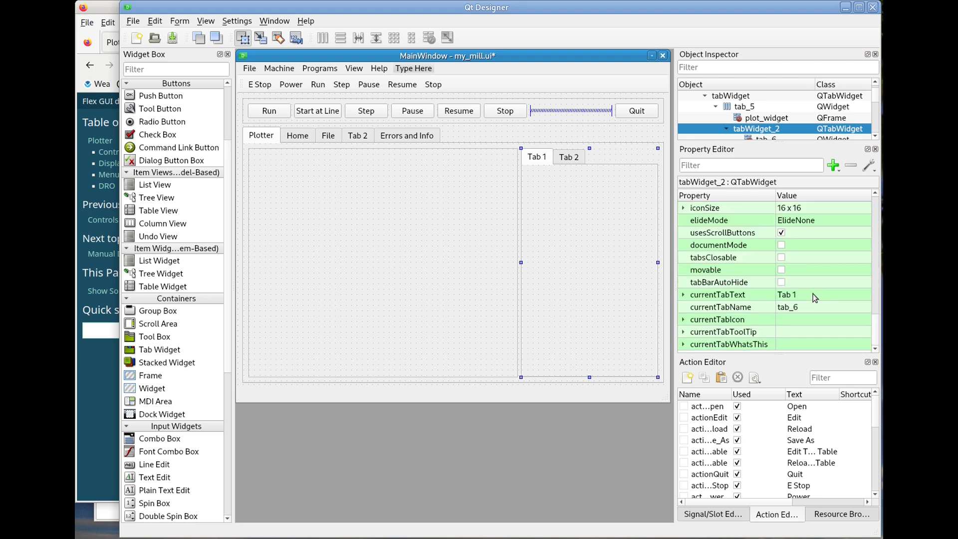
{"action": "left_click", "coordinate": [813, 294]}
{"action": "type", "text": "Views"}
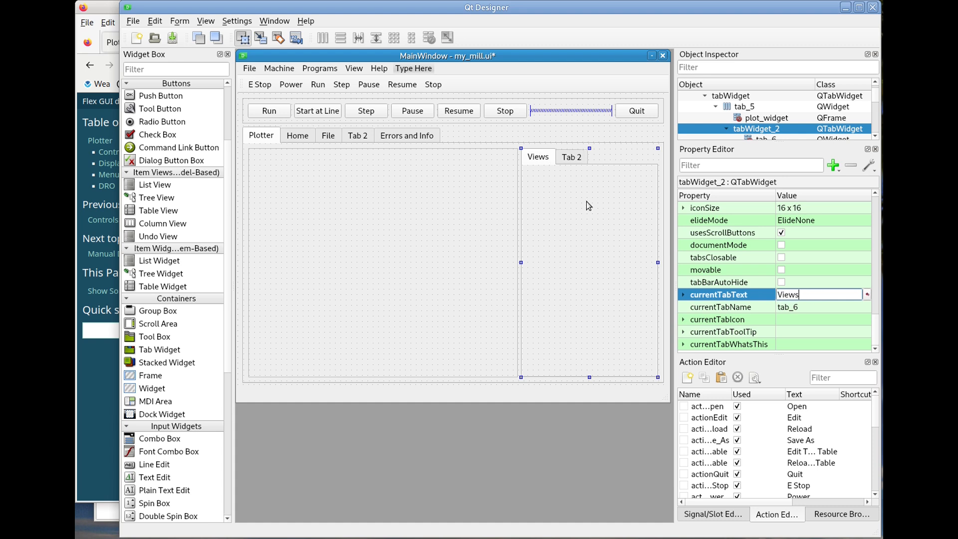
Set the tab text of the nested tab widget's second page to Settings
{"action": "left_click", "coordinate": [576, 159]}
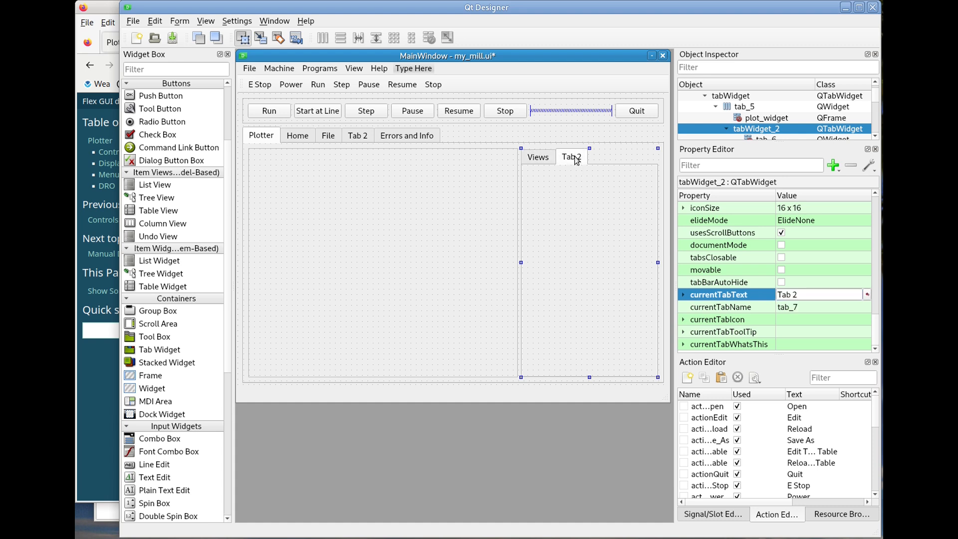
{"action": "left_click", "coordinate": [813, 308]}
{"action": "left_click", "coordinate": [809, 294]}
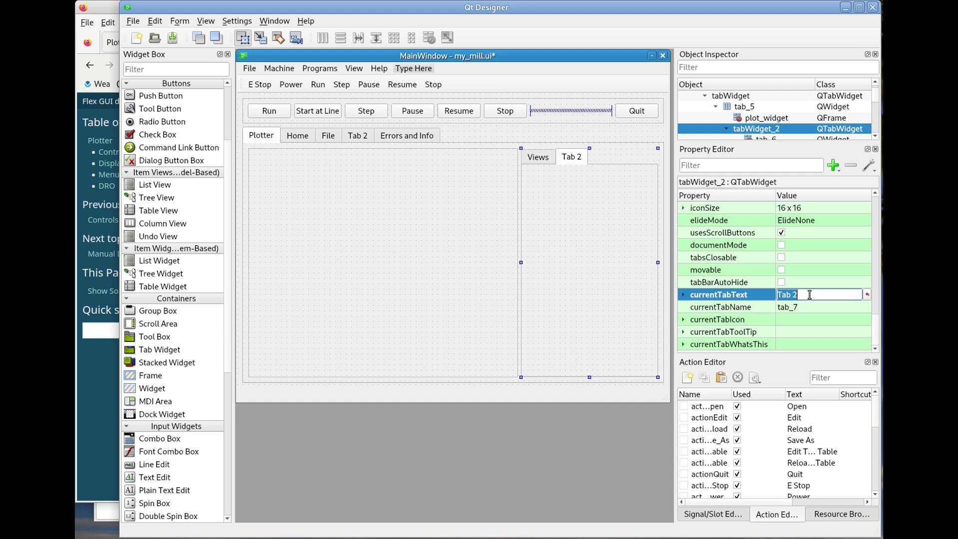
{"action": "type", "text": "Settings"}
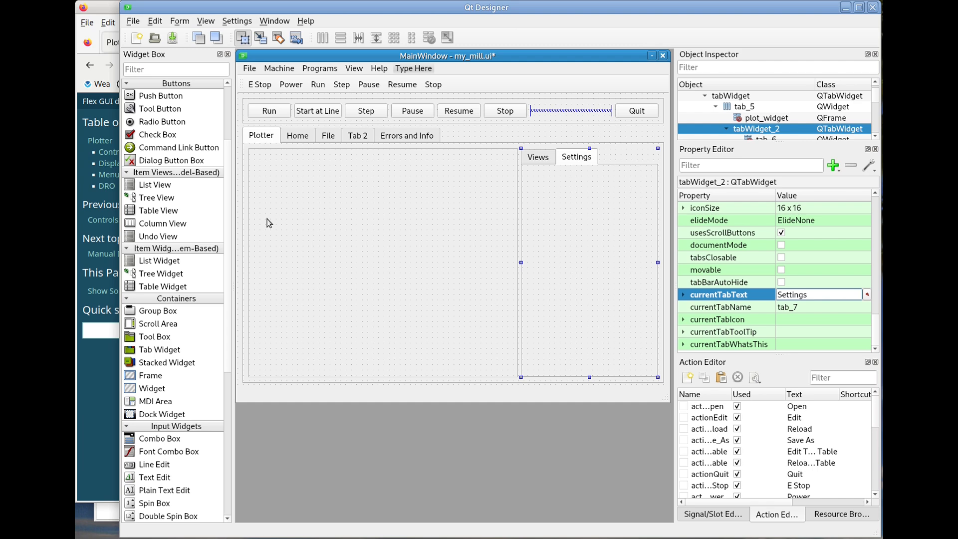
Make Views the current page of the nested tab widget and save the form
{"action": "left_click", "coordinate": [539, 156]}
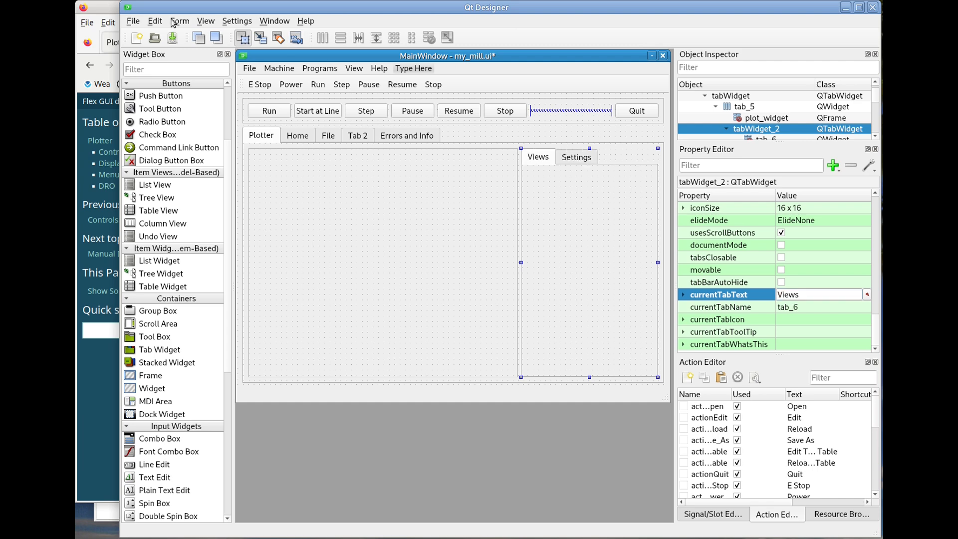
{"action": "left_click", "coordinate": [173, 37]}
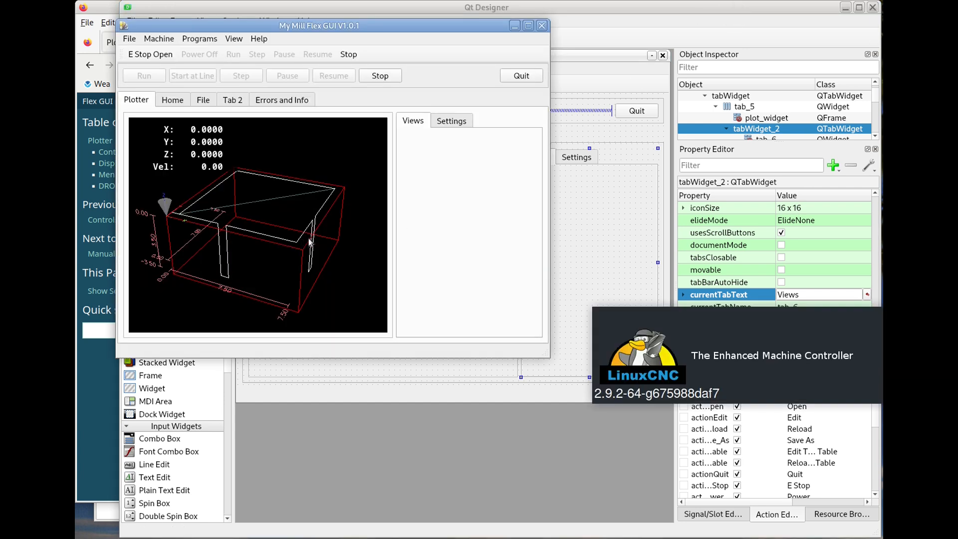
Quit the running My Mill test GUI and look up the Display Views buttons in the Flex GUI plotter documentation in Firefox
{"action": "left_click", "coordinate": [520, 76]}
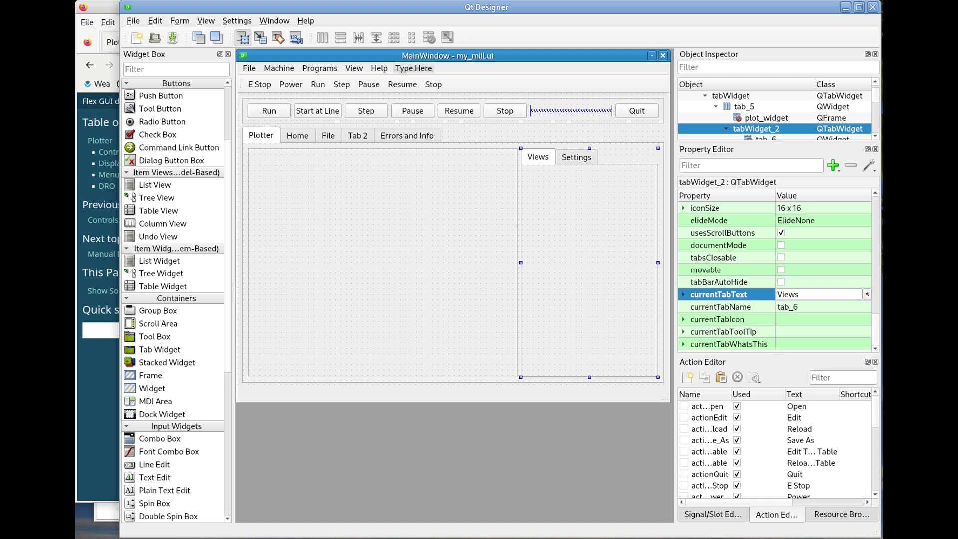
{"action": "left_click", "coordinate": [96, 394]}
{"action": "scroll", "coordinate": [328, 241], "scroll_direction": "down", "scroll_amount": 3}
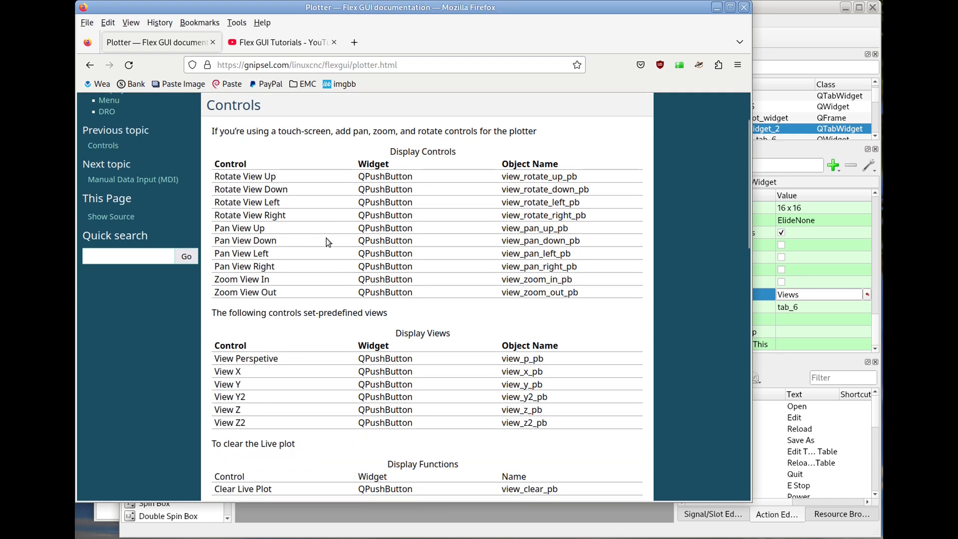
{"action": "scroll", "coordinate": [328, 241], "scroll_direction": "down", "scroll_amount": 5}
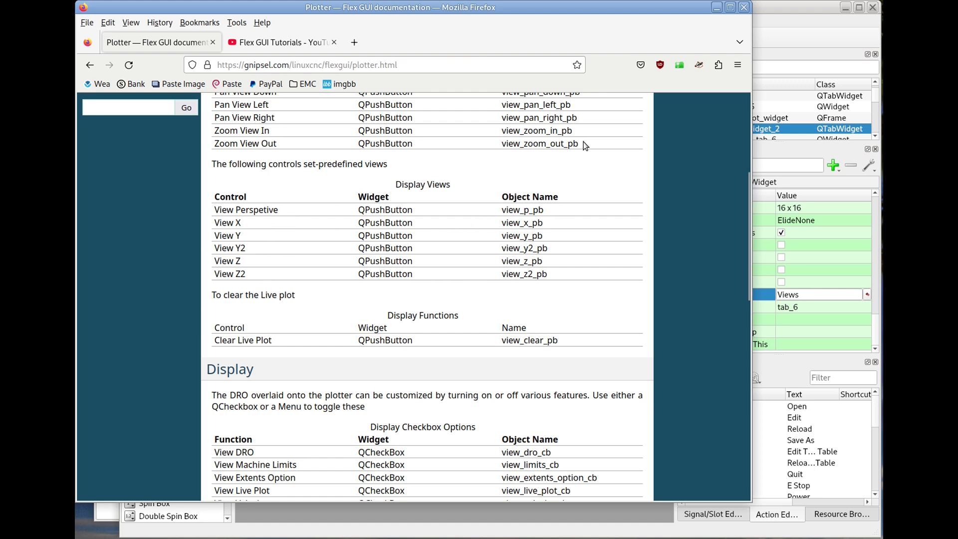
Return to Qt Designer and place six push buttons one below another on the nested Views page
{"action": "left_click", "coordinate": [799, 26]}
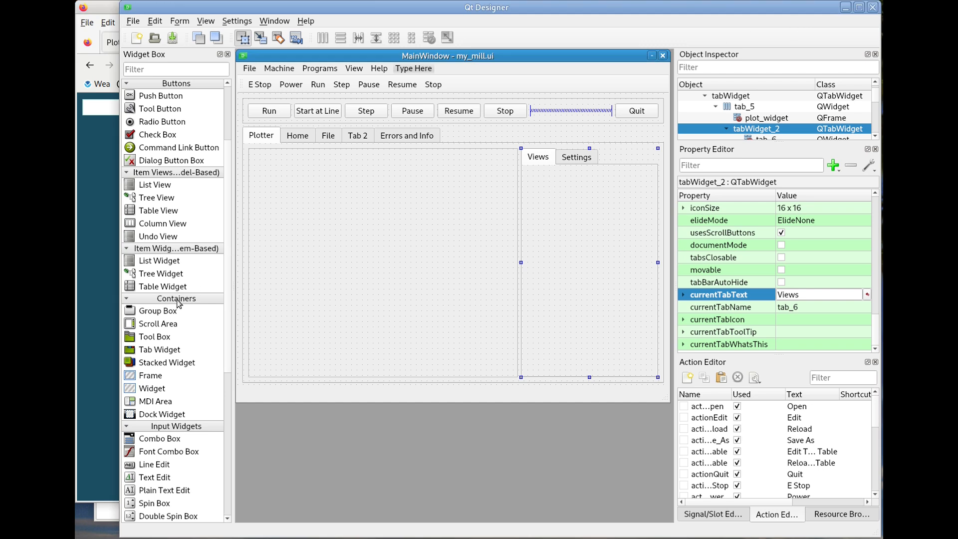
{"action": "left_click_drag", "start_coordinate": [153, 96], "coordinate": [547, 188]}
{"action": "left_click_drag", "start_coordinate": [165, 97], "coordinate": [540, 216]}
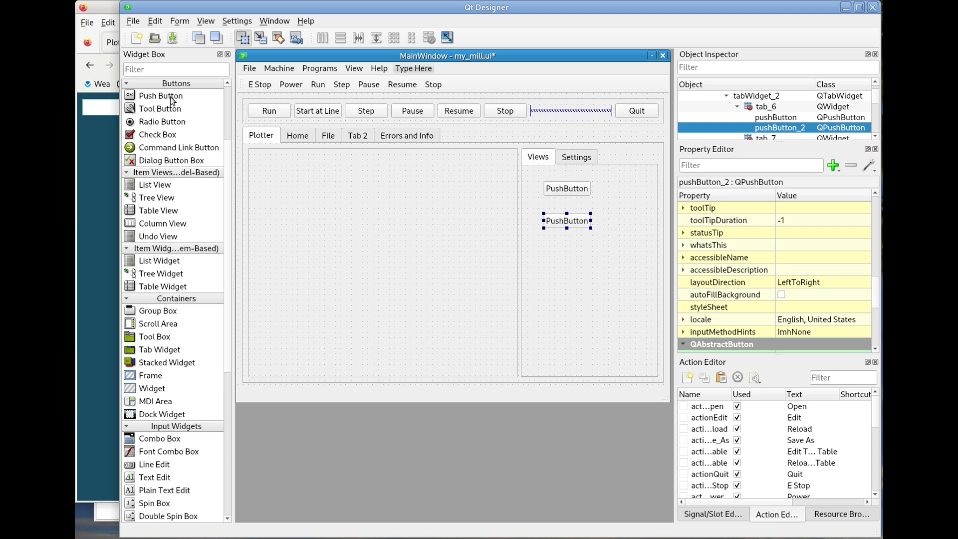
{"action": "left_click_drag", "start_coordinate": [171, 98], "coordinate": [541, 243]}
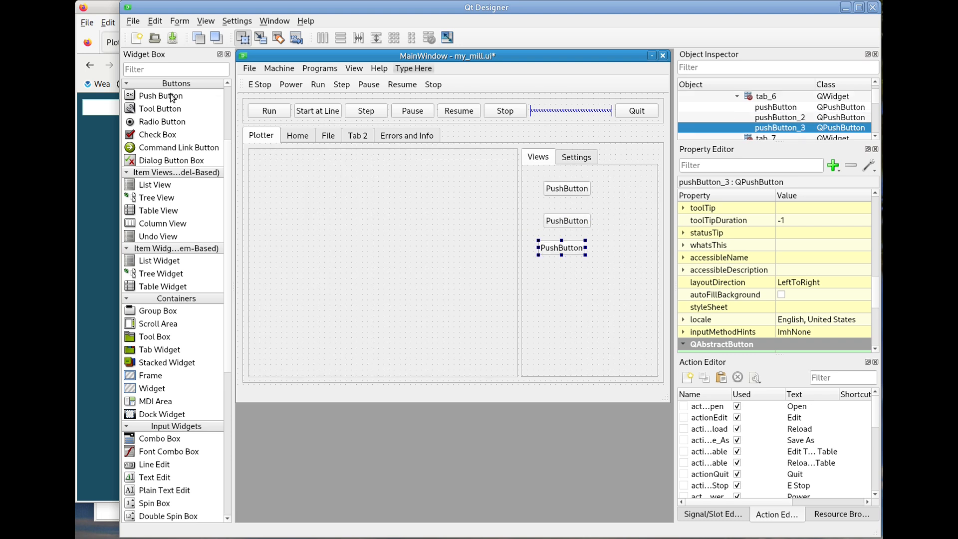
{"action": "left_click_drag", "start_coordinate": [172, 97], "coordinate": [541, 277]}
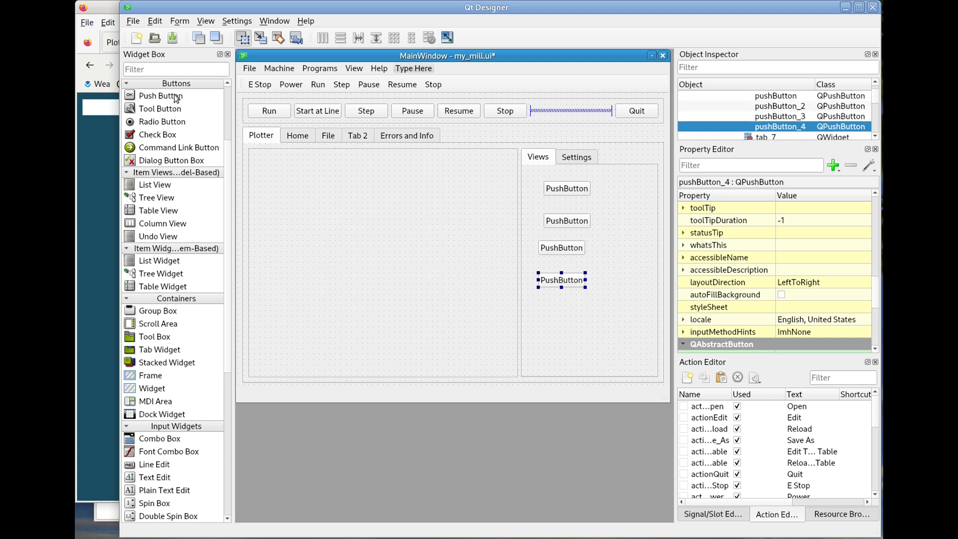
{"action": "left_click_drag", "start_coordinate": [176, 97], "coordinate": [537, 296]}
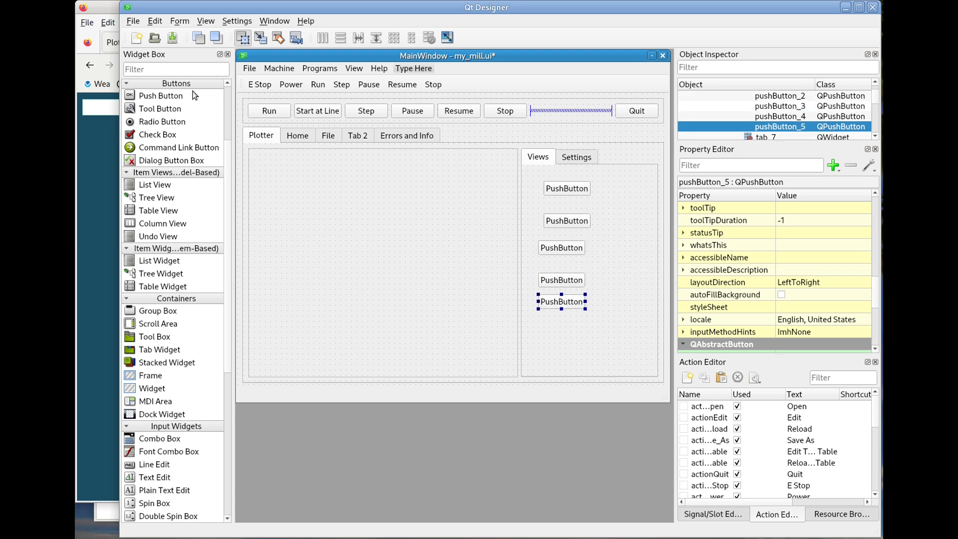
{"action": "left_click_drag", "start_coordinate": [171, 97], "coordinate": [541, 325]}
Lay out the Views page of the nested tab widget in a grid
{"action": "right_click", "coordinate": [605, 191]}
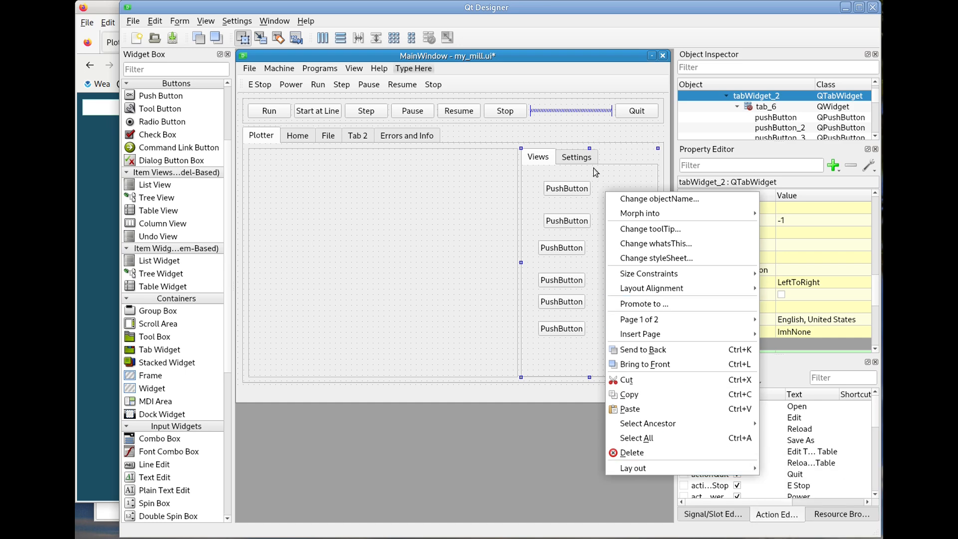
{"action": "right_click", "coordinate": [538, 168]}
{"action": "right_click", "coordinate": [537, 168]}
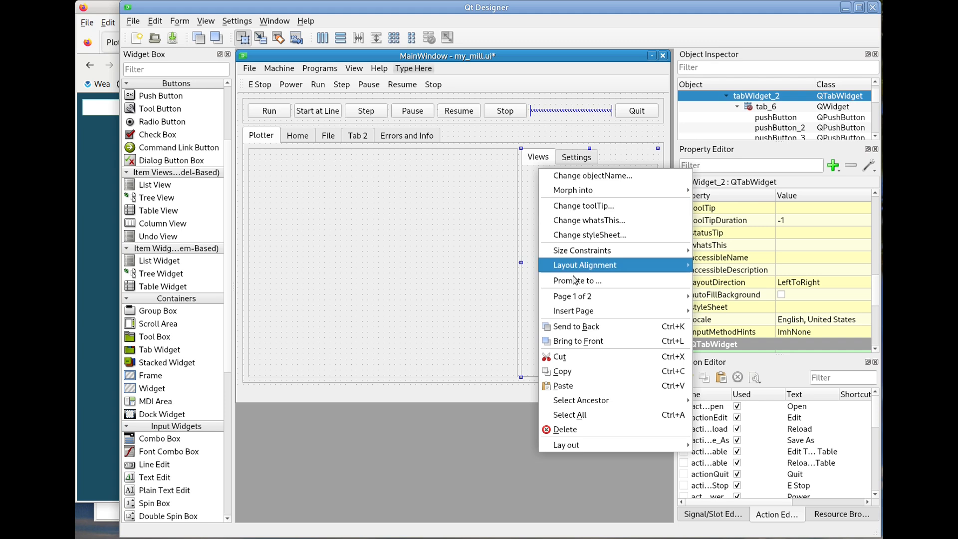
{"action": "mouse_move", "coordinate": [604, 453]}
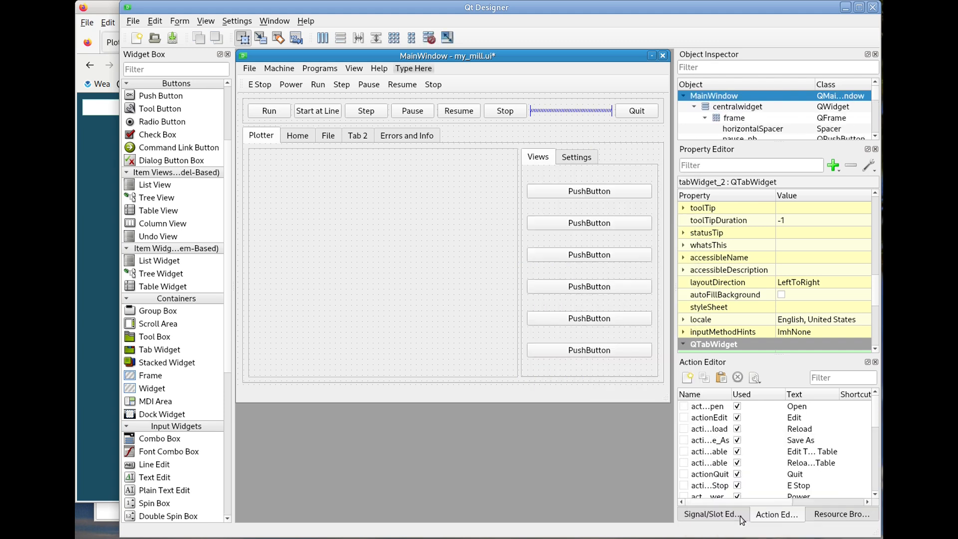
{"action": "left_click", "coordinate": [739, 515]}
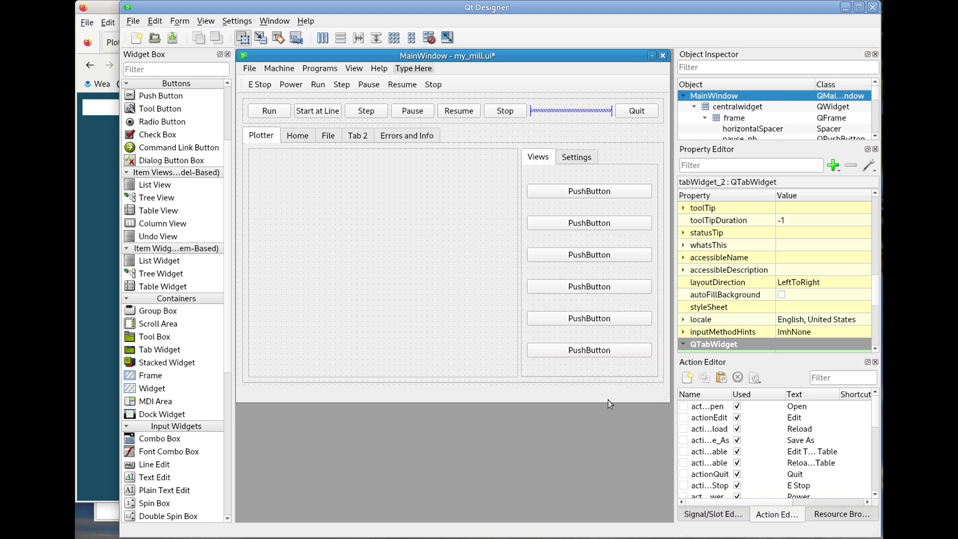
Set the text of the first push button on the Views page to P and the second to X
{"action": "double_click", "coordinate": [595, 191]}
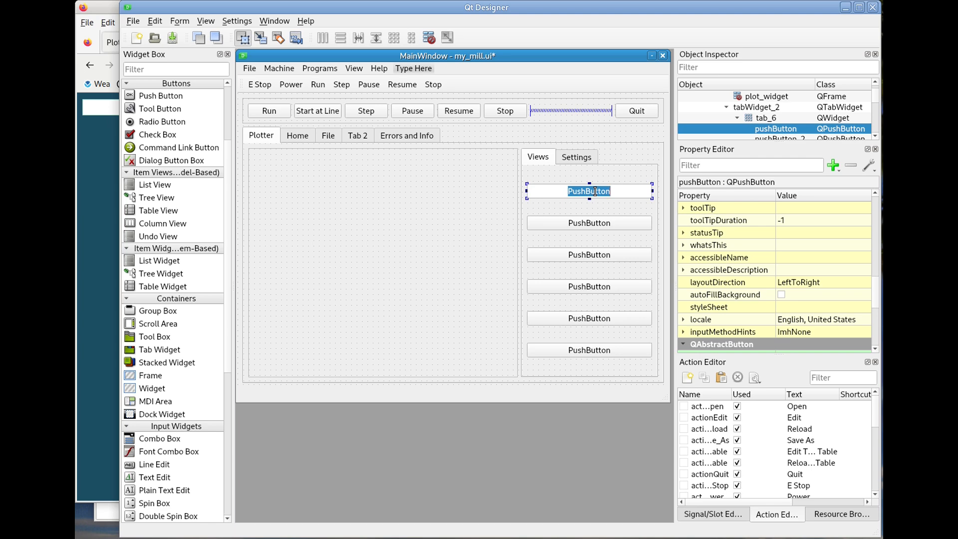
{"action": "type", "text": "P"}
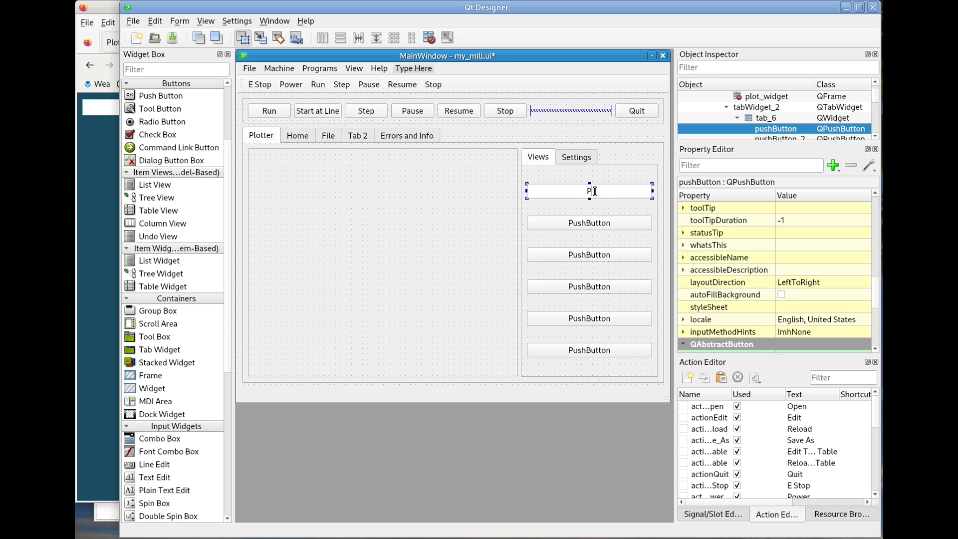
{"action": "double_click", "coordinate": [585, 223]}
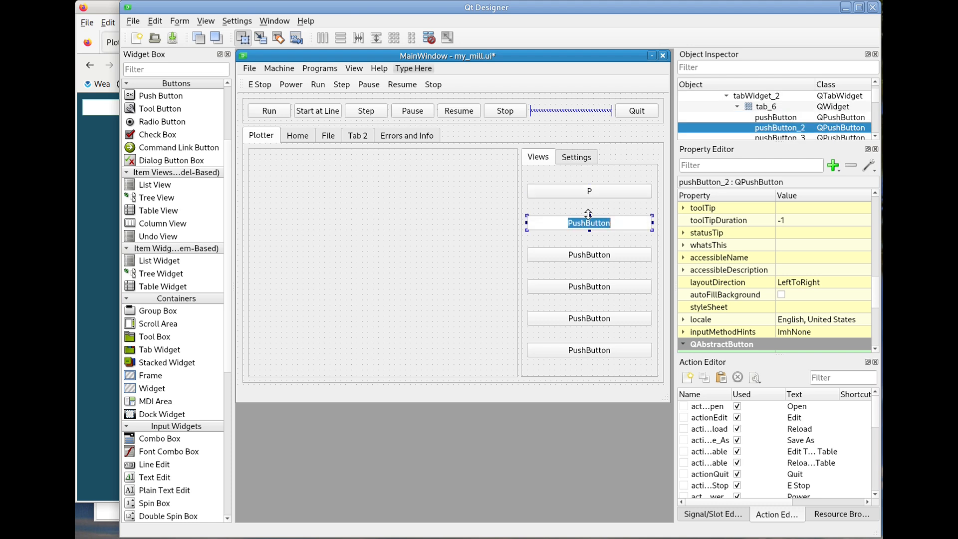
{"action": "type", "text": "X"}
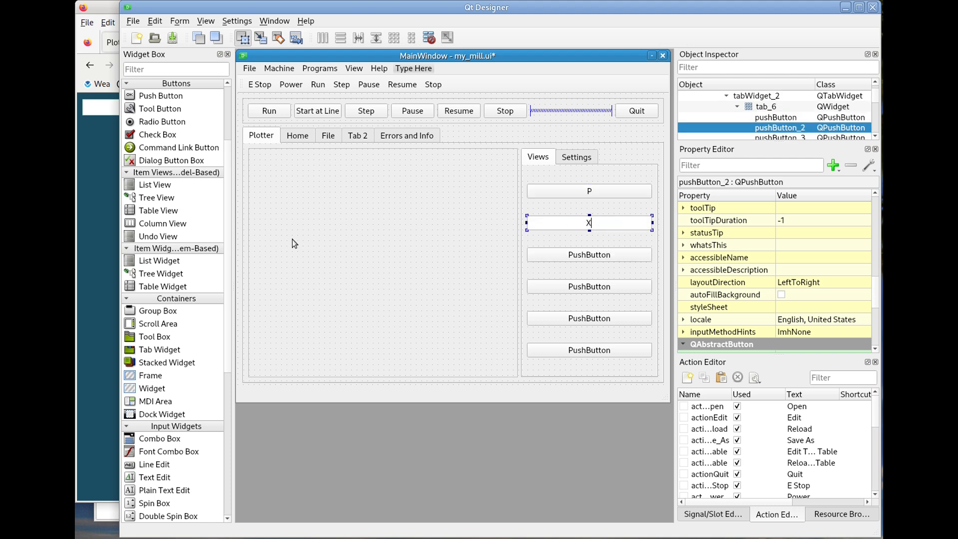
Check the view names in the documentation and set the third button's text to Y and the fourth's to Y2
{"action": "left_click", "coordinate": [99, 251]}
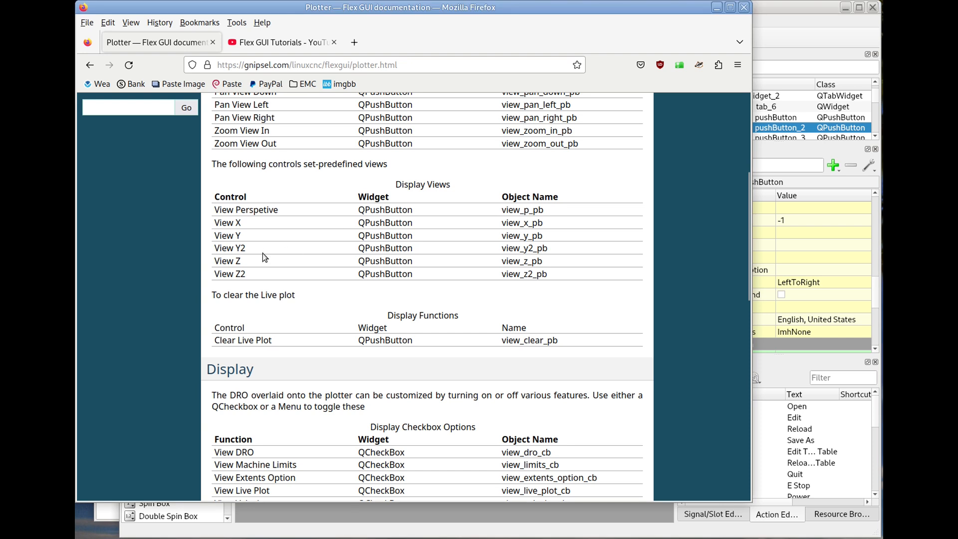
{"action": "left_click", "coordinate": [824, 158]}
{"action": "double_click", "coordinate": [610, 252]}
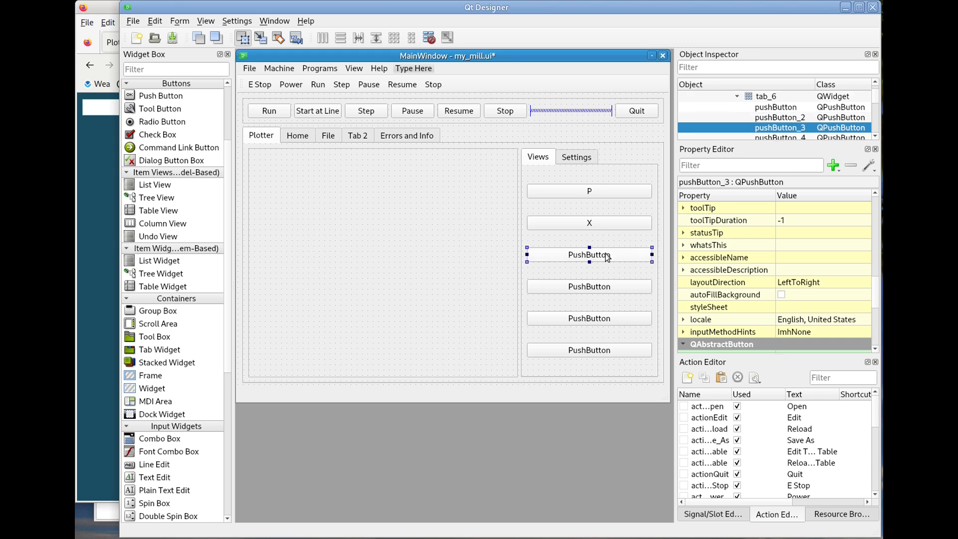
{"action": "type", "text": "Y"}
{"action": "double_click", "coordinate": [597, 284]}
{"action": "type", "text": "Y"}
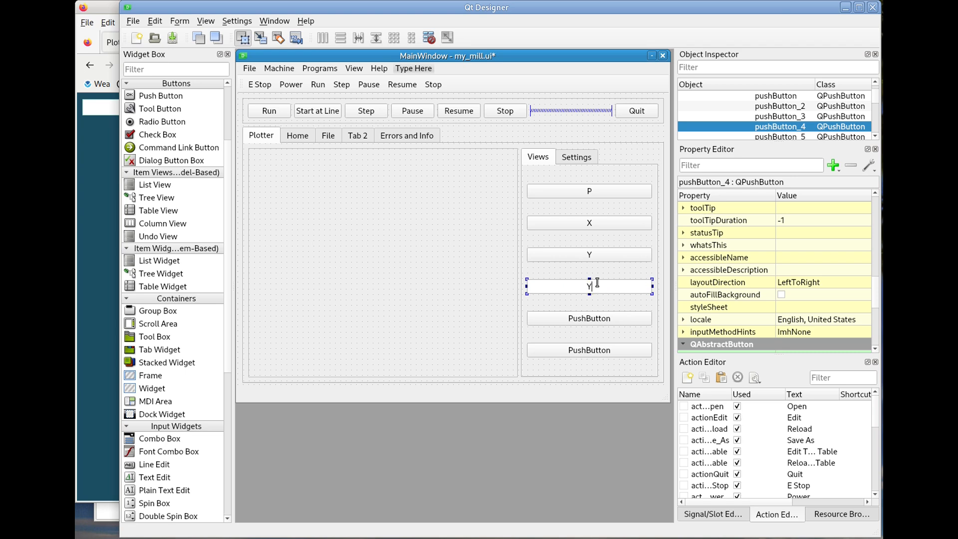
{"action": "type", "text": "2"}
Set the text of the fifth push button on the Views page to Z and the sixth to Z2
{"action": "double_click", "coordinate": [589, 318]}
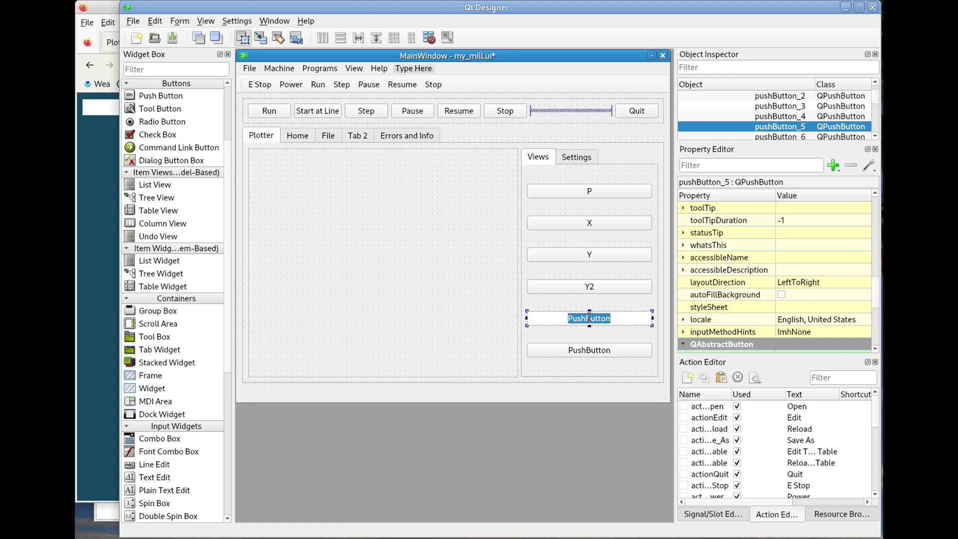
{"action": "key", "text": "BackSpace"}
{"action": "type", "text": "Z"}
{"action": "double_click", "coordinate": [599, 350]}
{"action": "type", "text": "Z"}
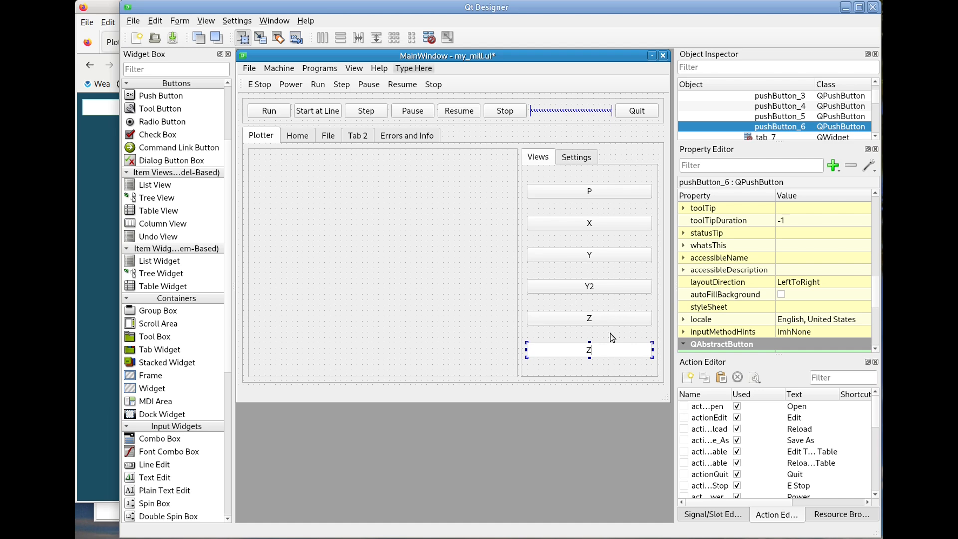
{"action": "type", "text": "2"}
Set the nested tab widget's horizontal layout alignment to Right
{"action": "left_click", "coordinate": [550, 157]}
{"action": "right_click", "coordinate": [549, 158]}
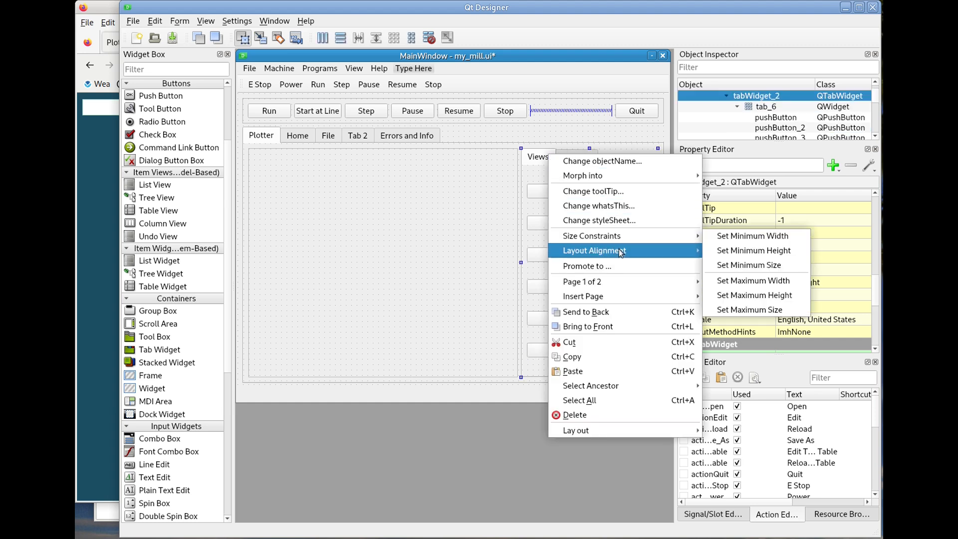
{"action": "mouse_move", "coordinate": [643, 250]}
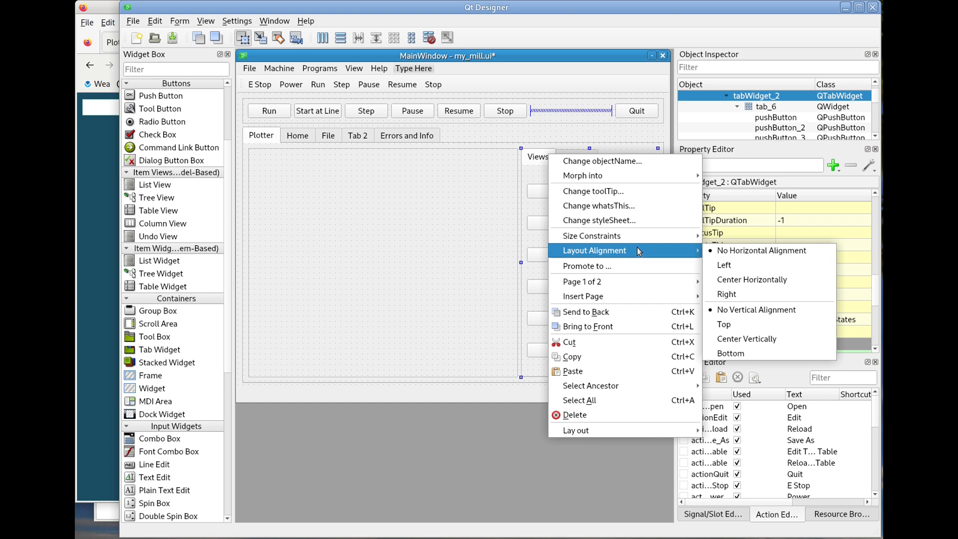
{"action": "left_click", "coordinate": [740, 298]}
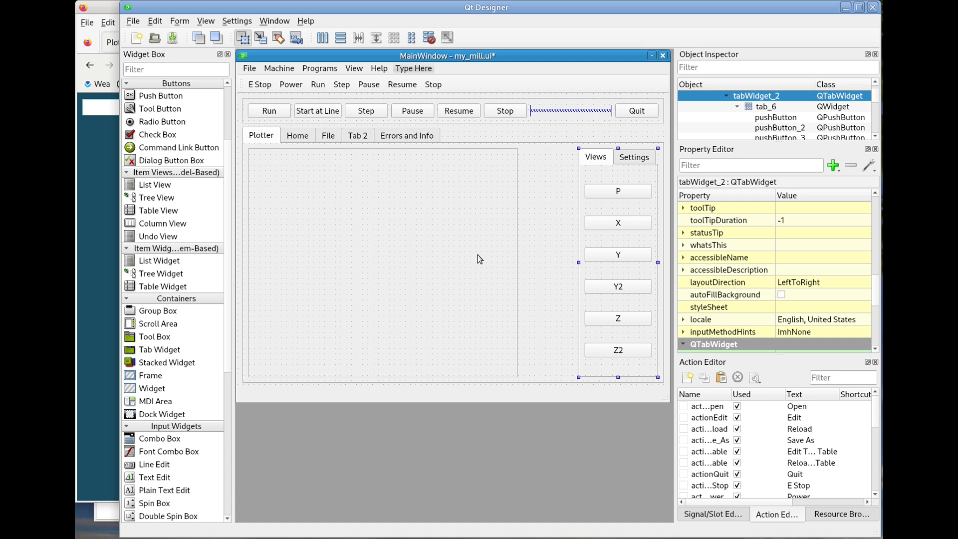
Copy view_p_pb from the documentation's Display Views table and set it as the P button's objectName in Qt Designer
{"action": "left_click", "coordinate": [107, 190]}
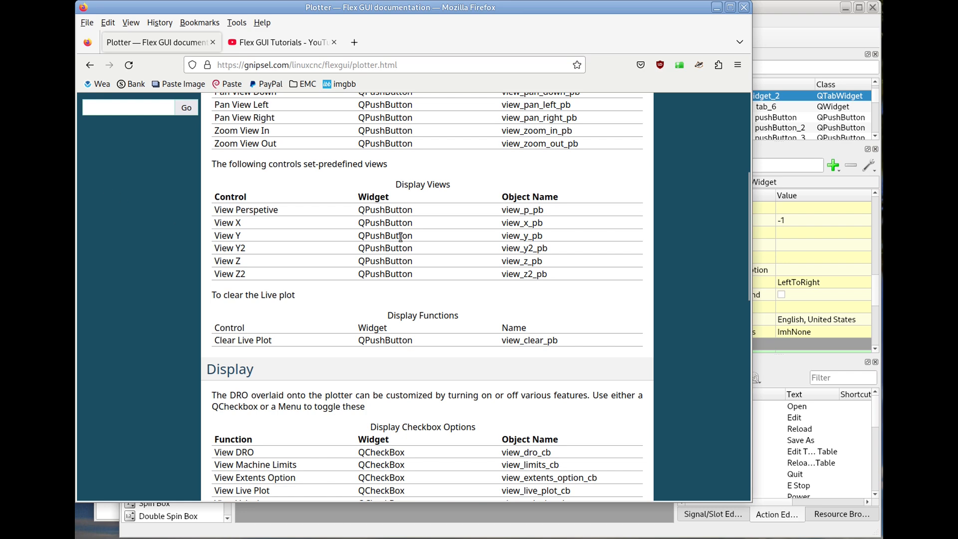
{"action": "double_click", "coordinate": [535, 210]}
{"action": "key", "text": "ctrl+c"}
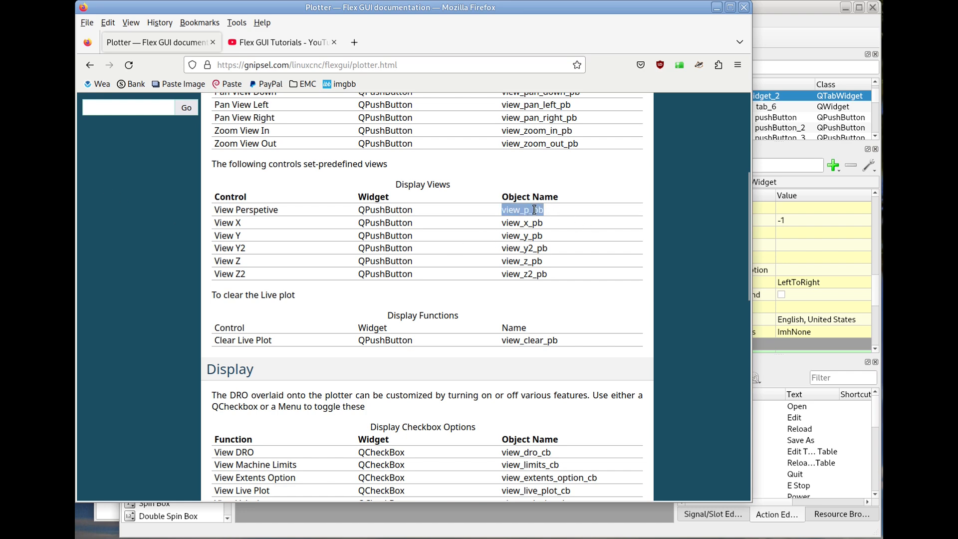
{"action": "left_click", "coordinate": [792, 38]}
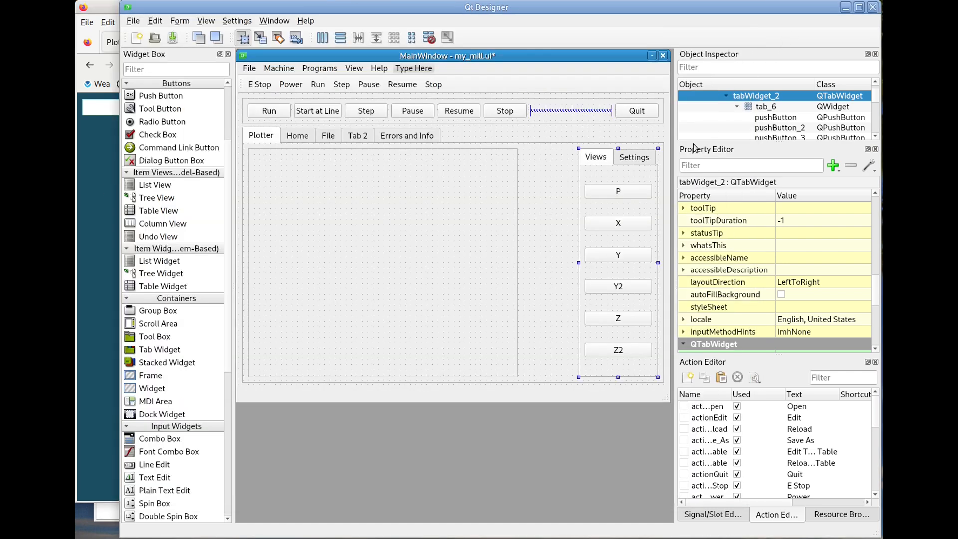
{"action": "left_click", "coordinate": [619, 191]}
{"action": "scroll", "coordinate": [781, 316], "scroll_direction": "up", "scroll_amount": 10}
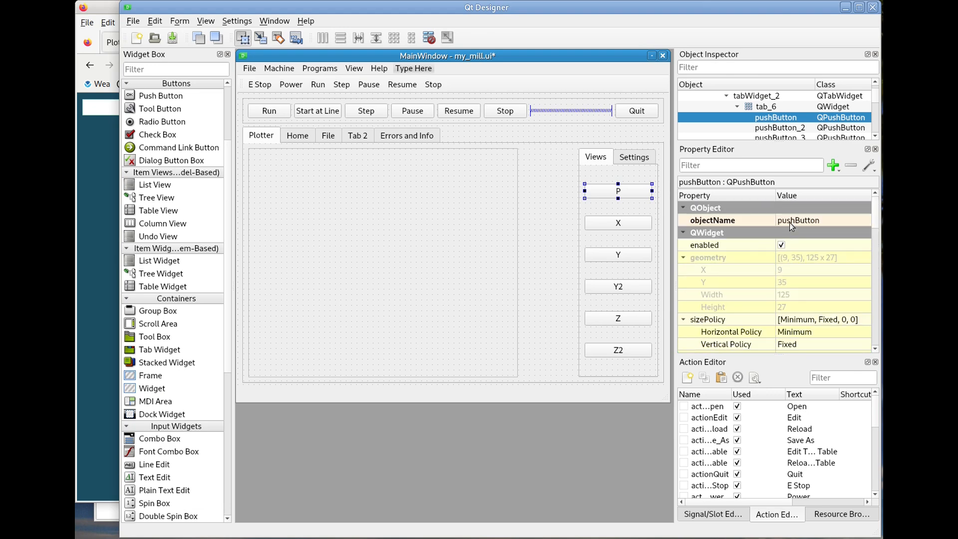
{"action": "double_click", "coordinate": [789, 222]}
{"action": "key", "text": "ctrl+v"}
Copy view_x_pb from the documentation and set it as the X button's objectName in Qt Designer
{"action": "left_click", "coordinate": [89, 220]}
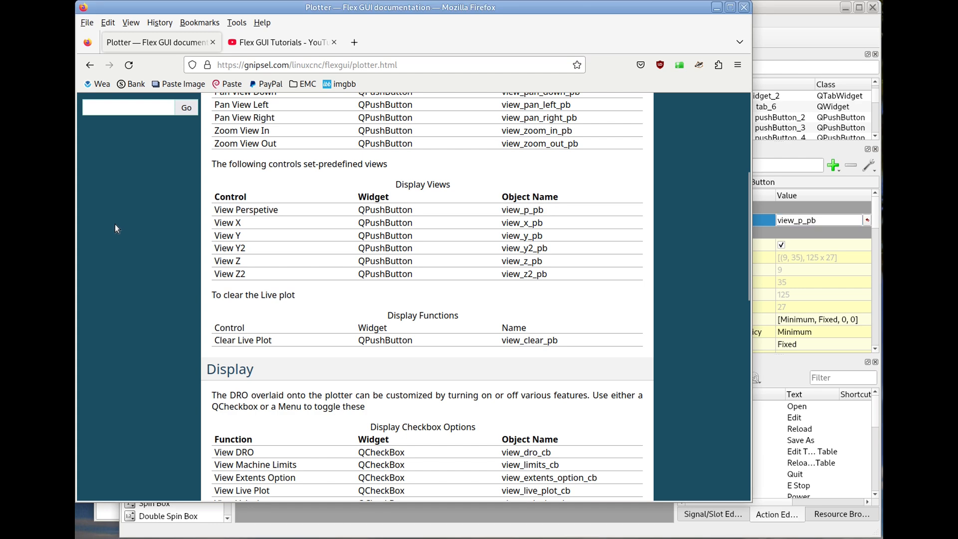
{"action": "double_click", "coordinate": [528, 224]}
{"action": "key", "text": "ctrl+c"}
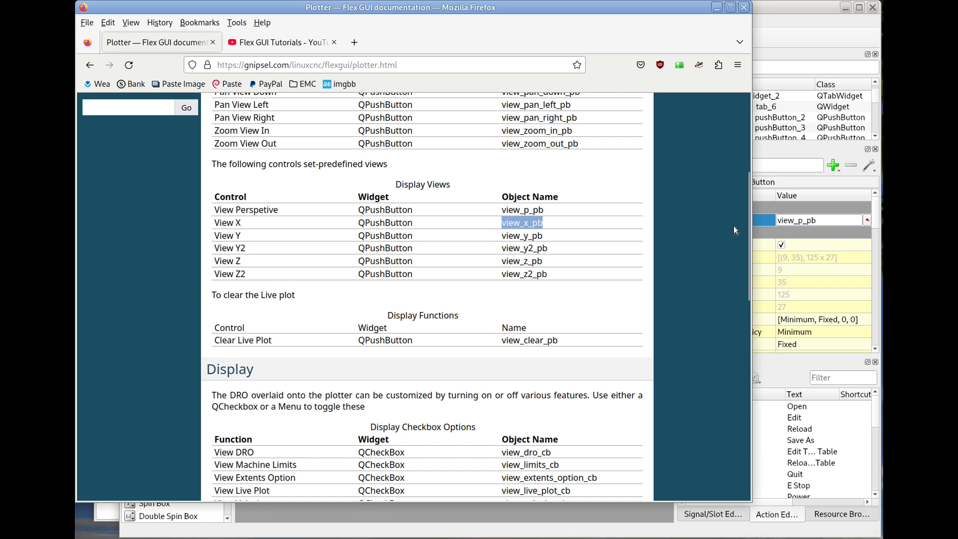
{"action": "left_click", "coordinate": [793, 236]}
{"action": "left_click", "coordinate": [639, 223]}
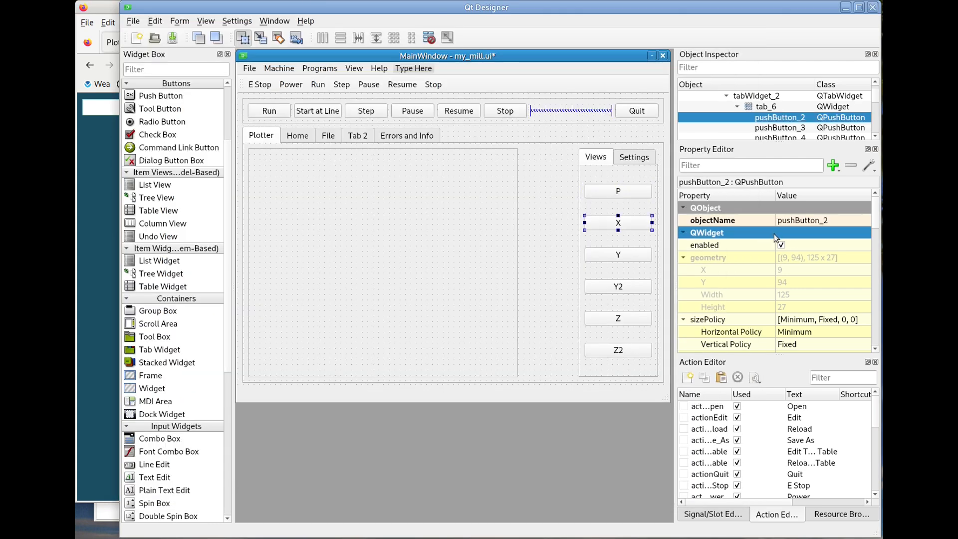
{"action": "double_click", "coordinate": [814, 224]}
{"action": "key", "text": "ctrl+v"}
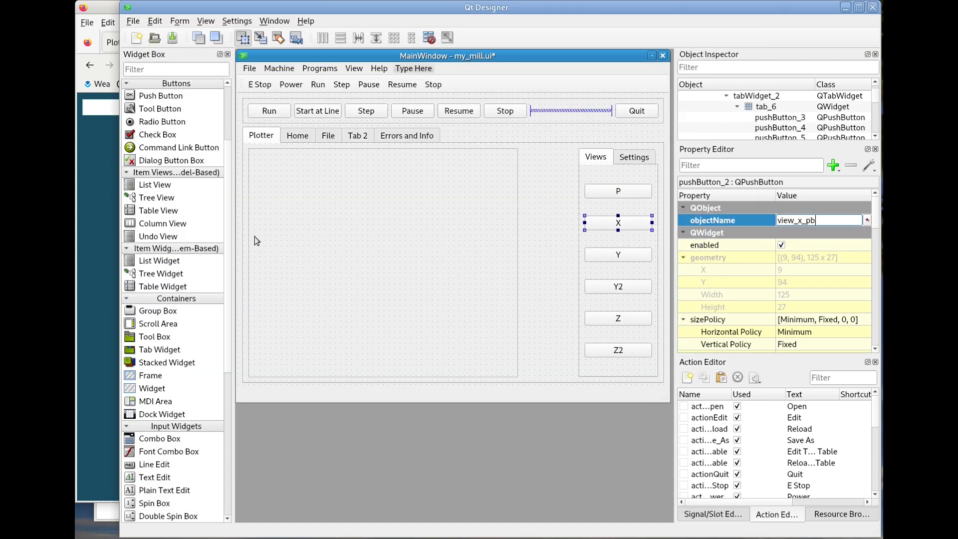
Copy view_y_pb from the documentation and set it as the Y button's objectName in Qt Designer
{"action": "left_click", "coordinate": [97, 221]}
{"action": "double_click", "coordinate": [538, 236]}
{"action": "key", "text": "ctrl+c"}
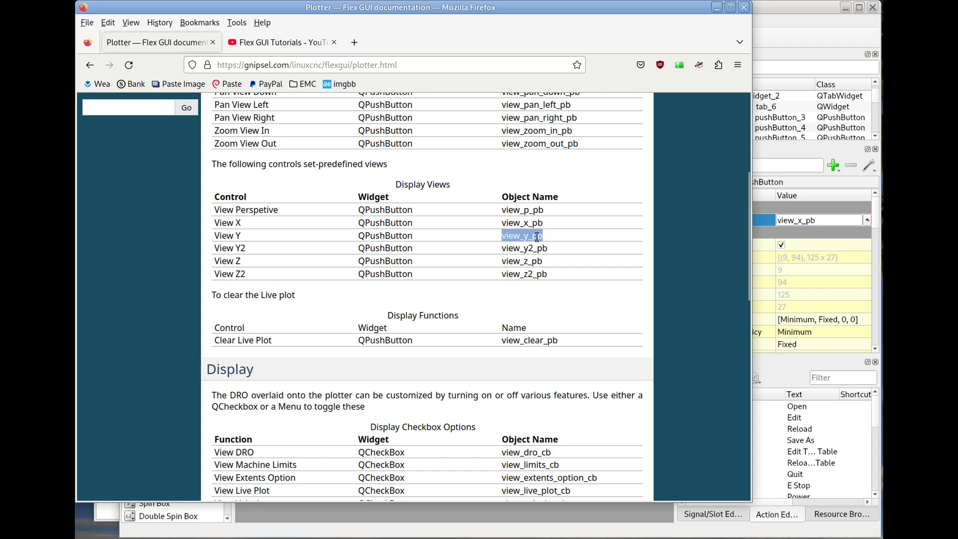
{"action": "left_click", "coordinate": [799, 237]}
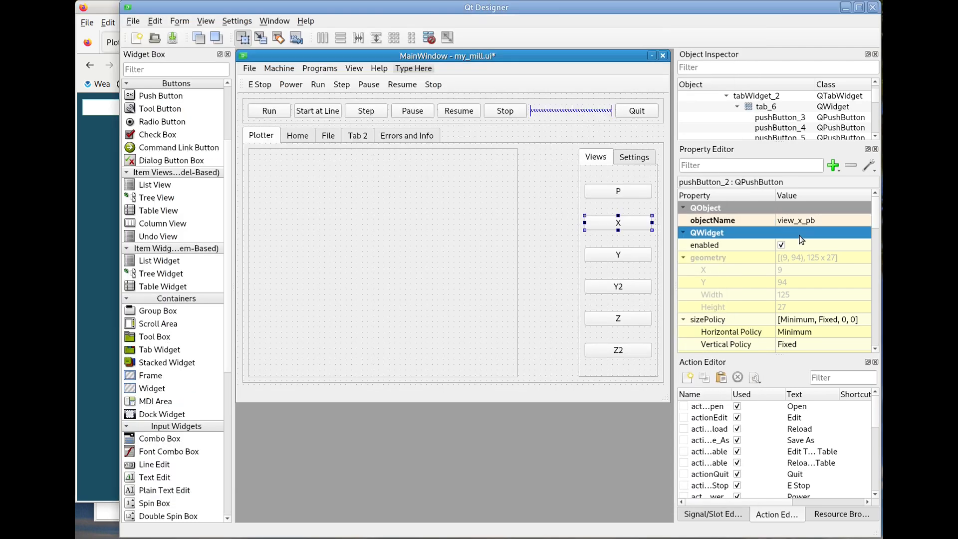
{"action": "left_click", "coordinate": [617, 254]}
{"action": "double_click", "coordinate": [800, 222]}
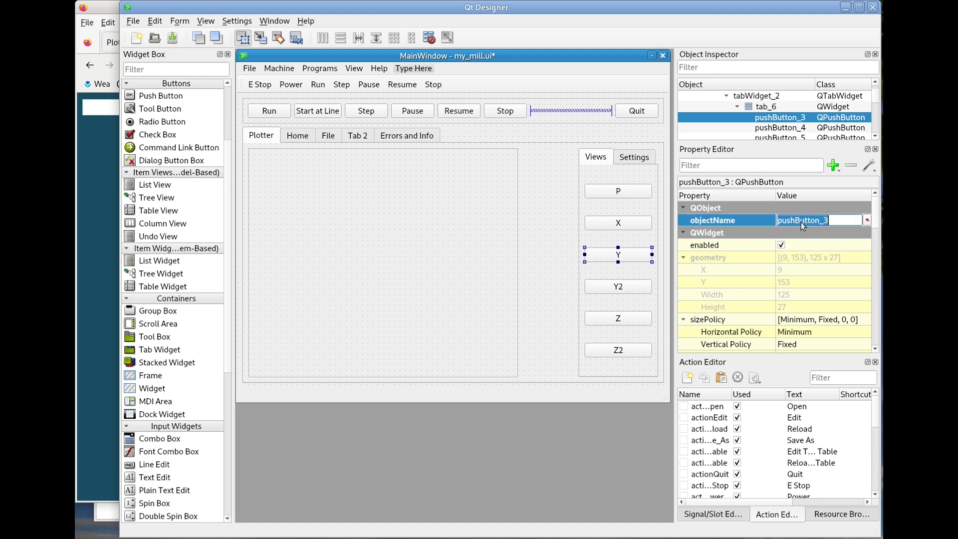
{"action": "key", "text": "ctrl+v"}
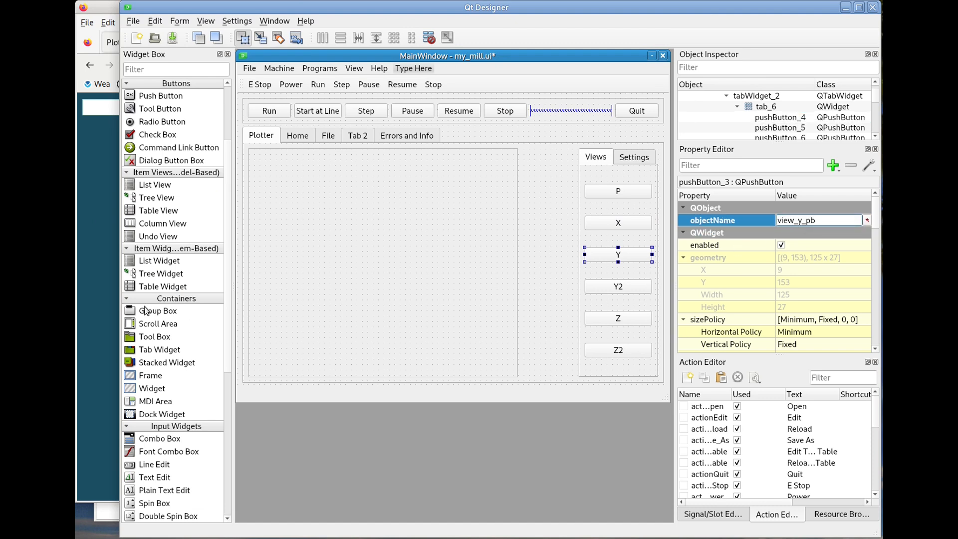
Copy view_y2_pb from the documentation and set it as the Y2 button's objectName in Qt Designer
{"action": "left_click", "coordinate": [94, 301]}
{"action": "double_click", "coordinate": [513, 245]}
{"action": "key", "text": "ctrl+c"}
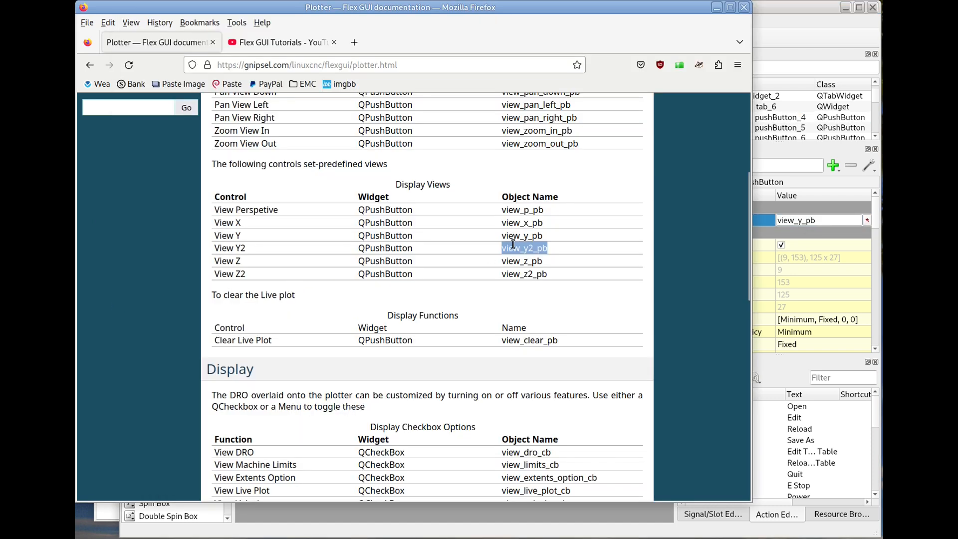
{"action": "left_click", "coordinate": [799, 174]}
{"action": "left_click", "coordinate": [630, 287]}
{"action": "left_click", "coordinate": [804, 233]}
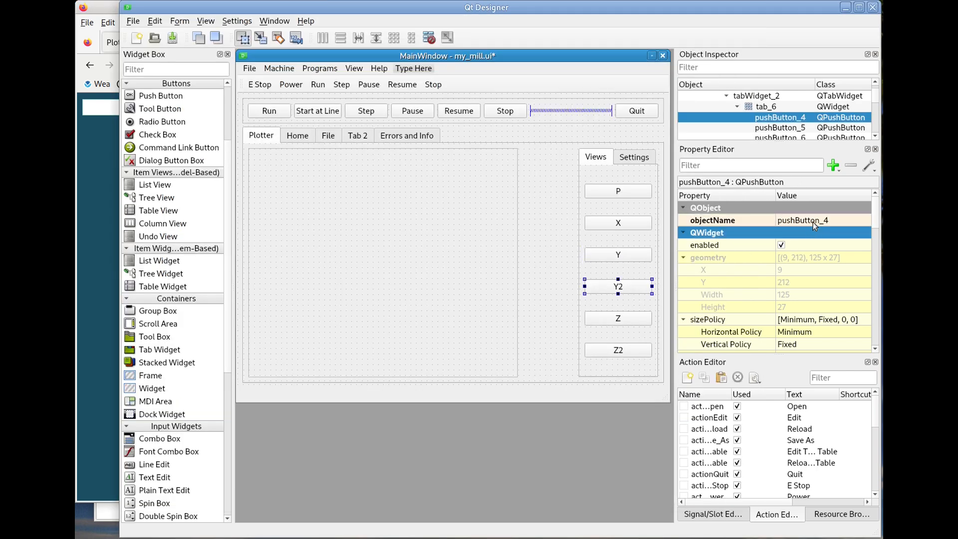
{"action": "left_click", "coordinate": [810, 221]}
{"action": "key", "text": "ctrl+v"}
Copy view_z_pb from the documentation and set it as the Z button's objectName in Qt Designer
{"action": "left_click", "coordinate": [86, 327]}
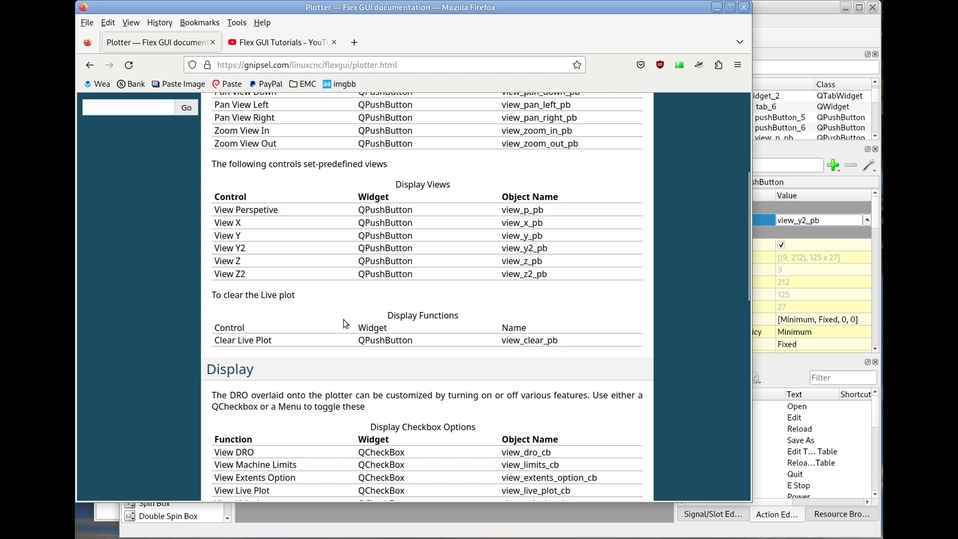
{"action": "double_click", "coordinate": [528, 261]}
{"action": "key", "text": "ctrl+c"}
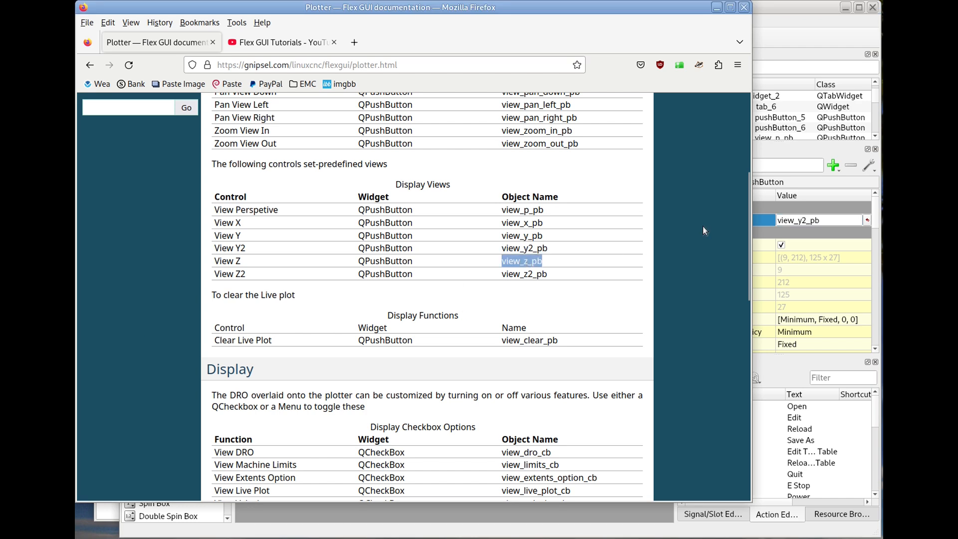
{"action": "left_click", "coordinate": [800, 232]}
{"action": "left_click", "coordinate": [638, 319]}
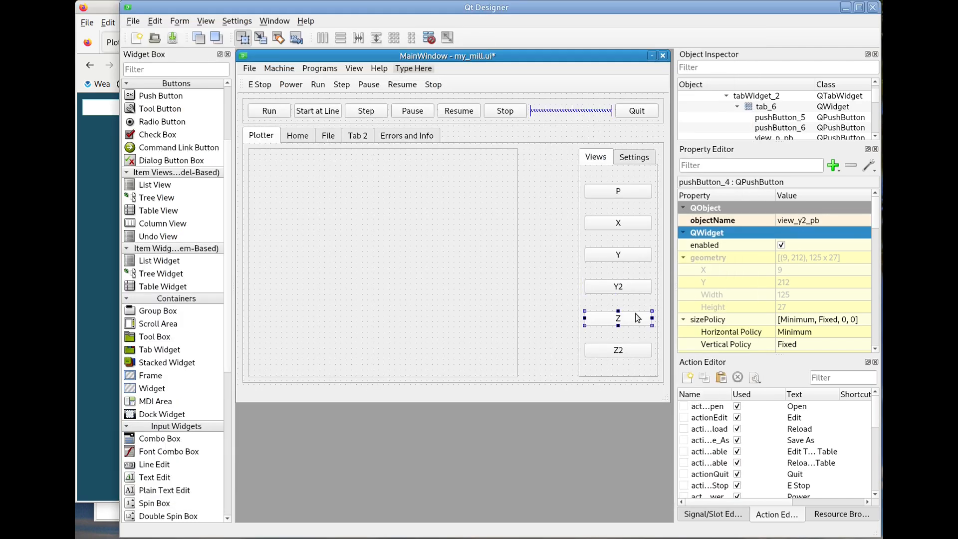
{"action": "left_click", "coordinate": [805, 220]}
{"action": "key", "text": "ctrl+v"}
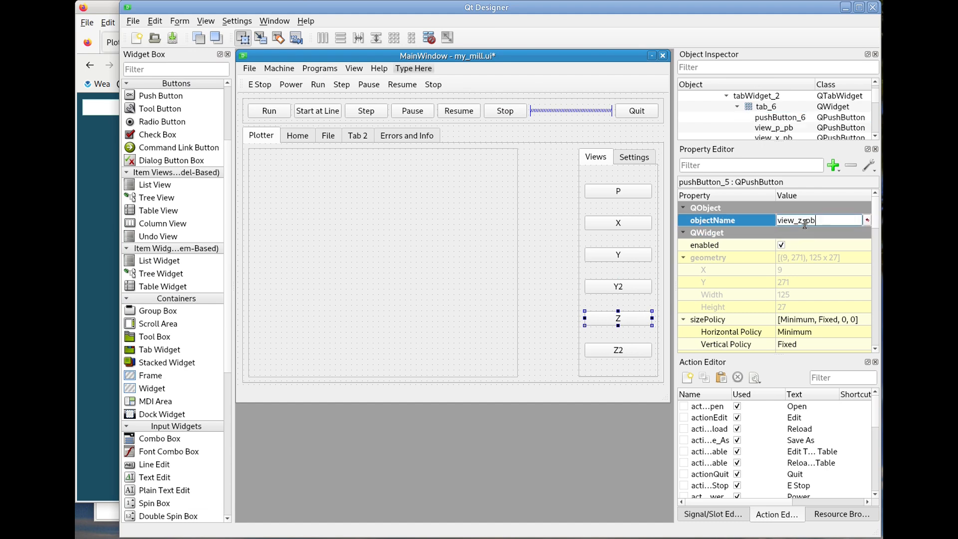
Copy view_z2_pb from the documentation, set it as the Z2 button's objectName in Qt Designer, and save the form
{"action": "left_click", "coordinate": [83, 357]}
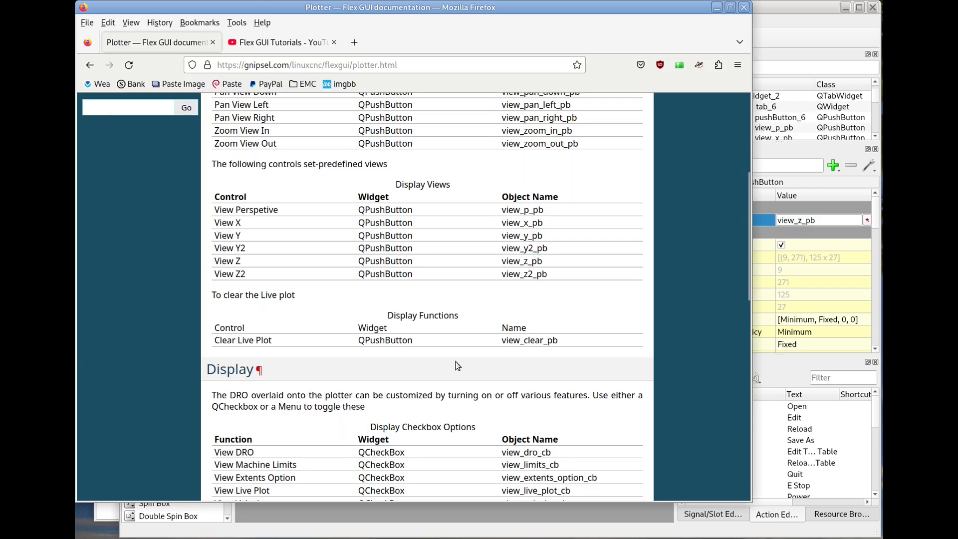
{"action": "double_click", "coordinate": [526, 271]}
{"action": "key", "text": "ctrl+c"}
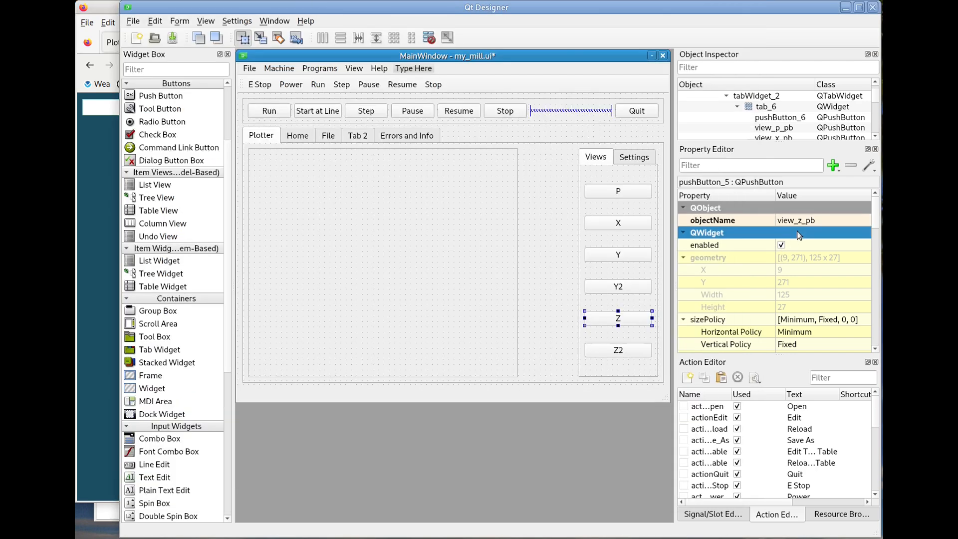
{"action": "left_click", "coordinate": [799, 234]}
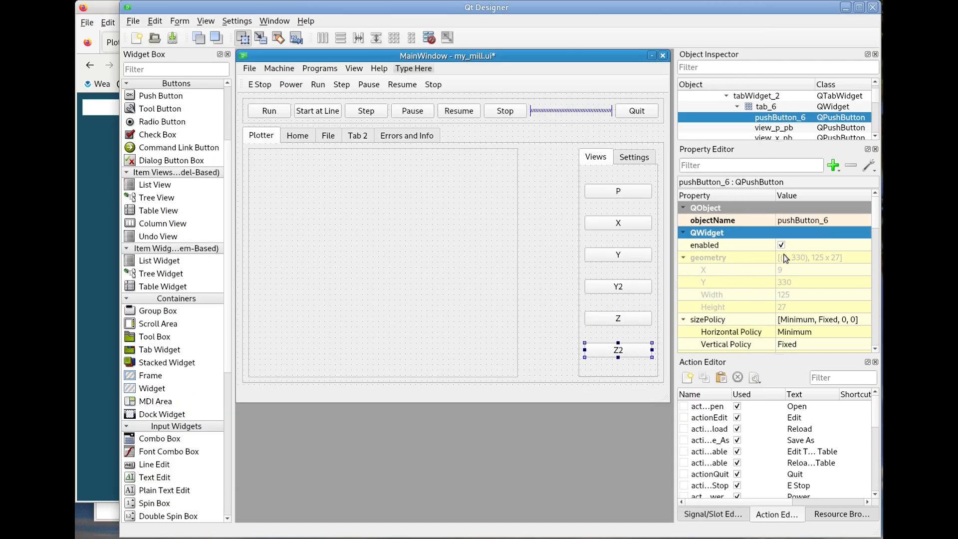
{"action": "left_click", "coordinate": [809, 221]}
{"action": "key", "text": "ctrl+v"}
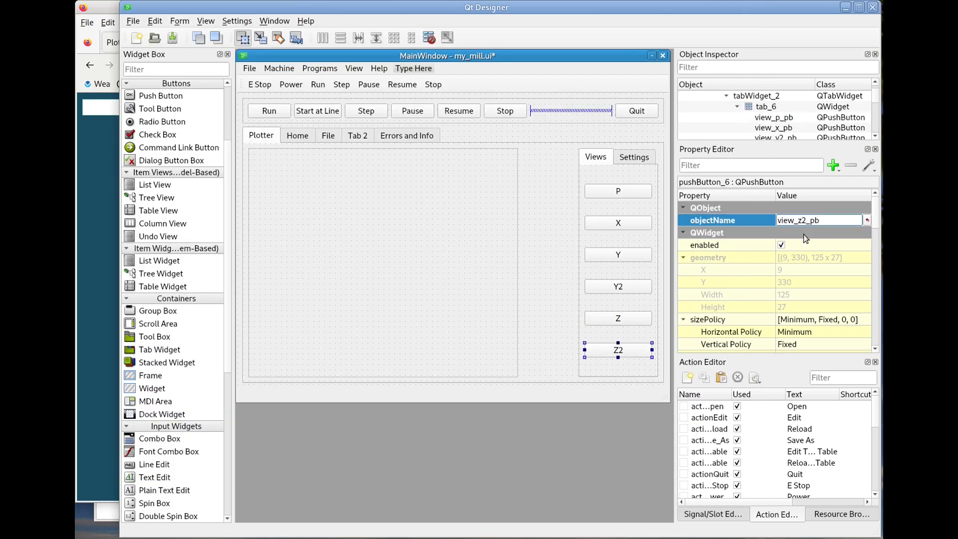
{"action": "left_click", "coordinate": [172, 37]}
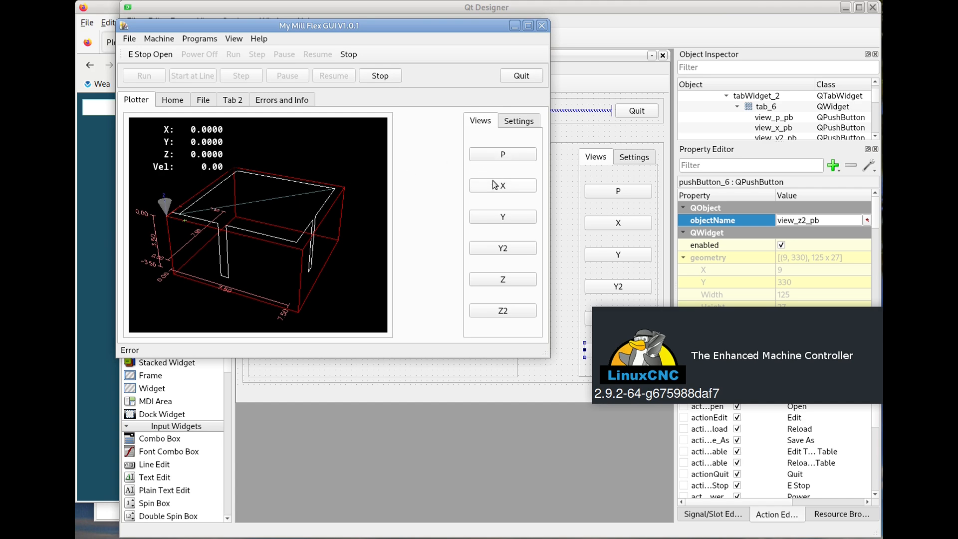
Test the X, Y, Y2, Z, Z2 and P views of the live plot in the running My Mill Flex GUI, and quit it
{"action": "left_click", "coordinate": [518, 187]}
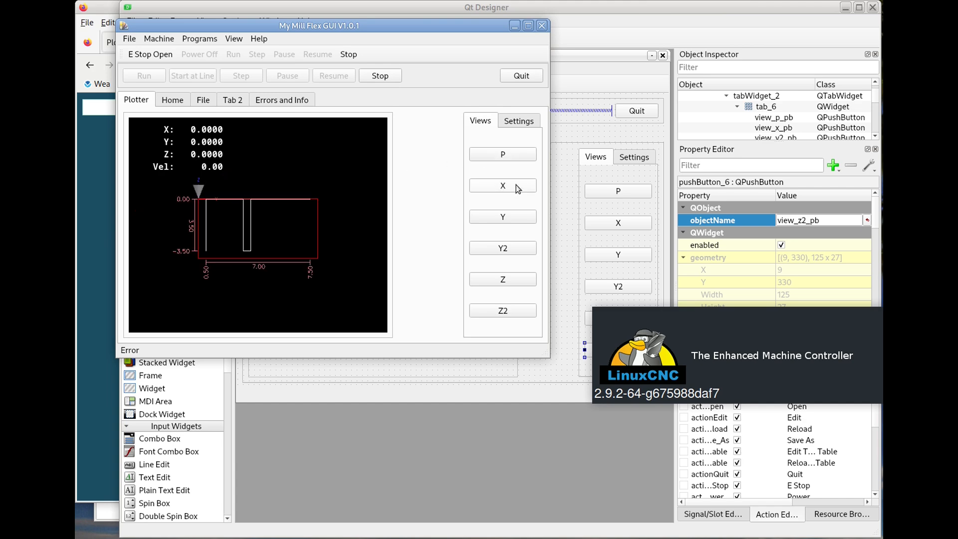
{"action": "left_click", "coordinate": [510, 218]}
{"action": "left_click", "coordinate": [513, 251]}
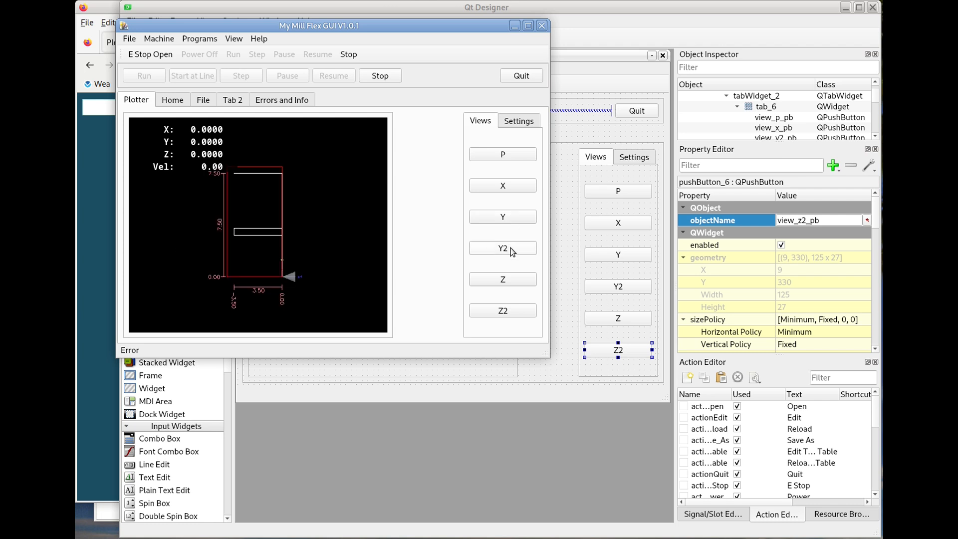
{"action": "left_click", "coordinate": [510, 278]}
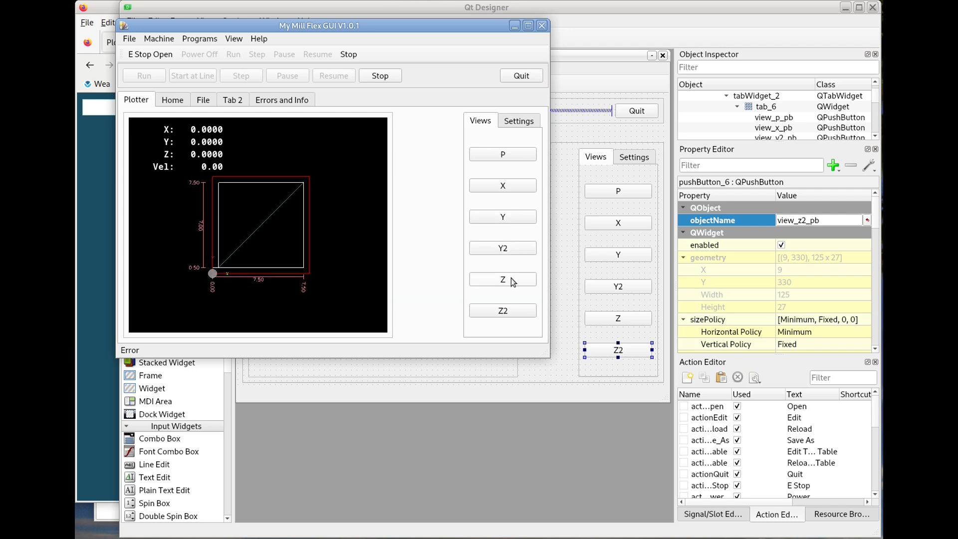
{"action": "left_click", "coordinate": [510, 312]}
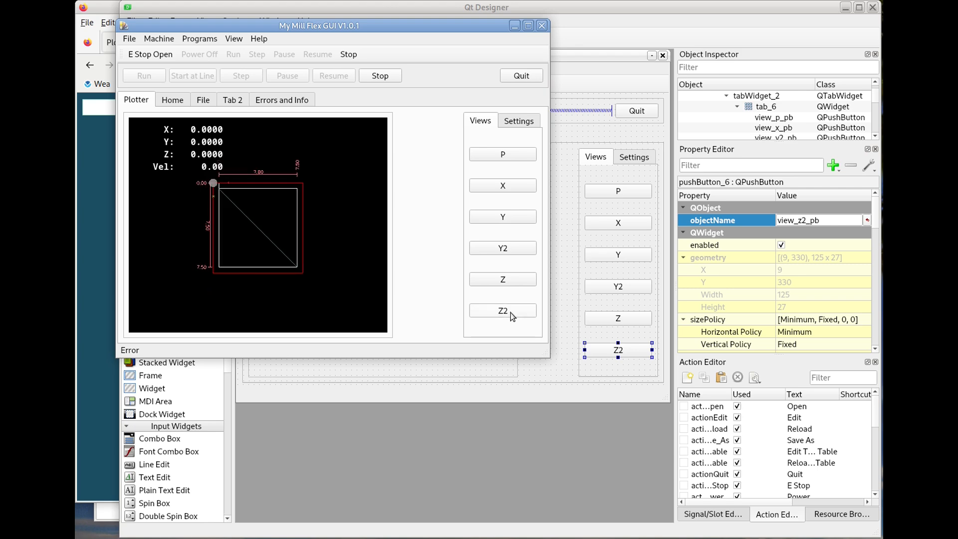
{"action": "left_click", "coordinate": [503, 157]}
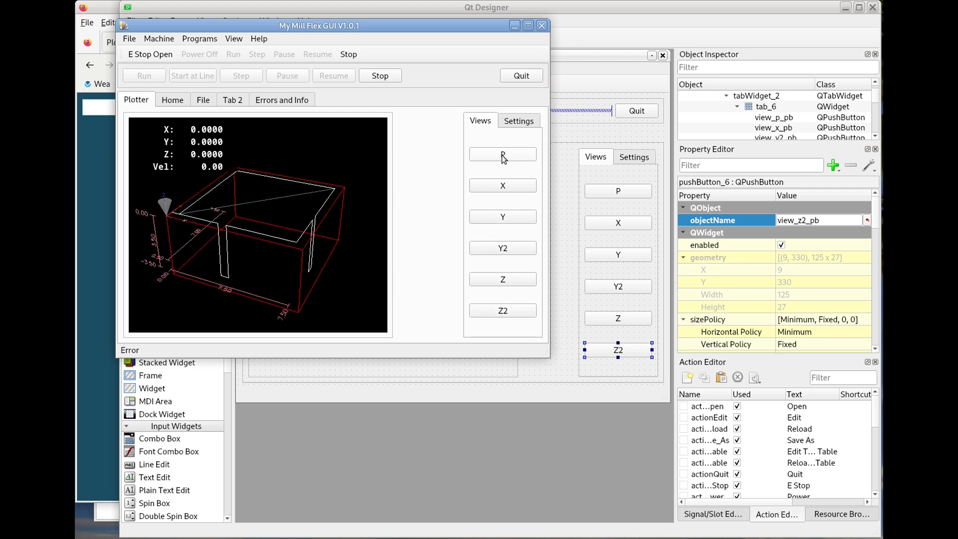
{"action": "left_click", "coordinate": [521, 75]}
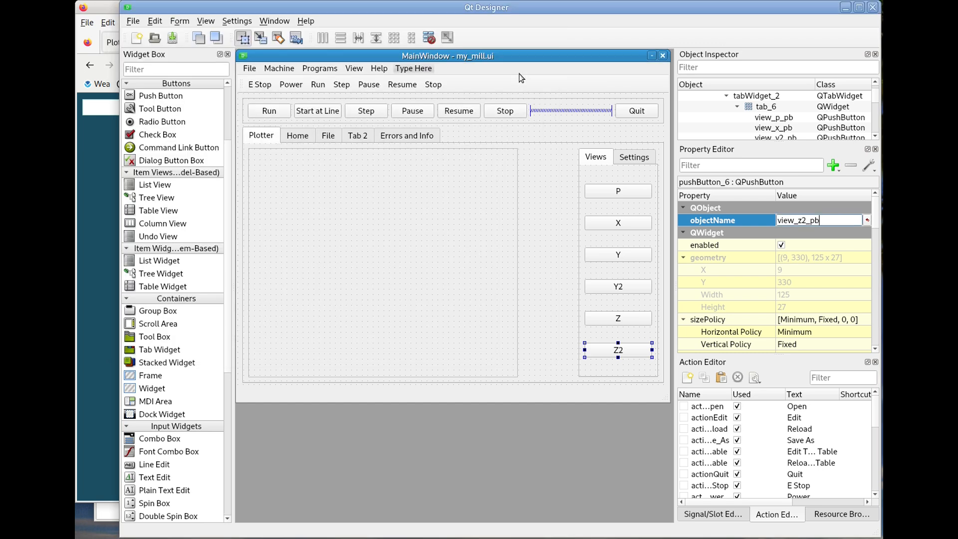
Show the nested Settings page in Qt Designer and copy view_dro_cb from the documentation's Display Checkbox Options table
{"action": "left_click", "coordinate": [628, 158]}
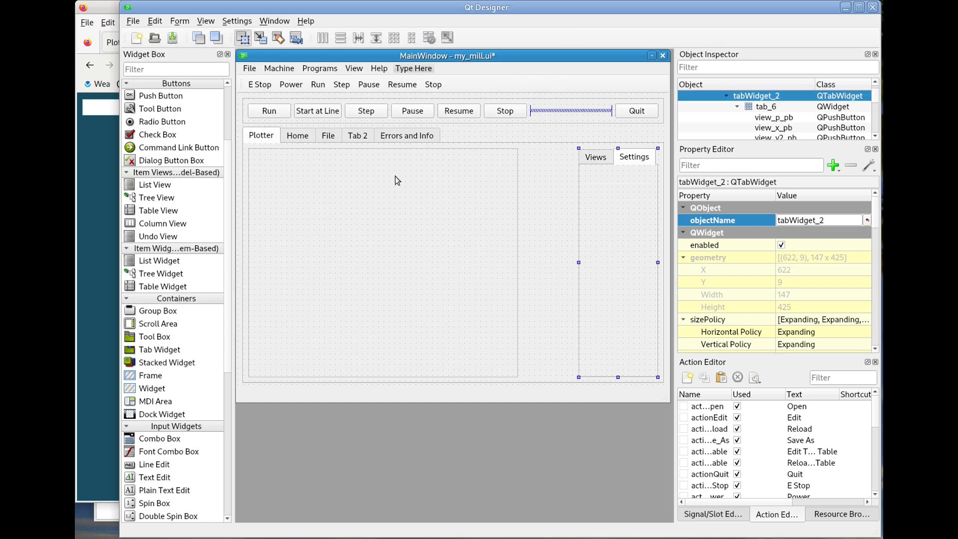
{"action": "left_click", "coordinate": [97, 241]}
{"action": "scroll", "coordinate": [284, 290], "scroll_direction": "down", "scroll_amount": 5}
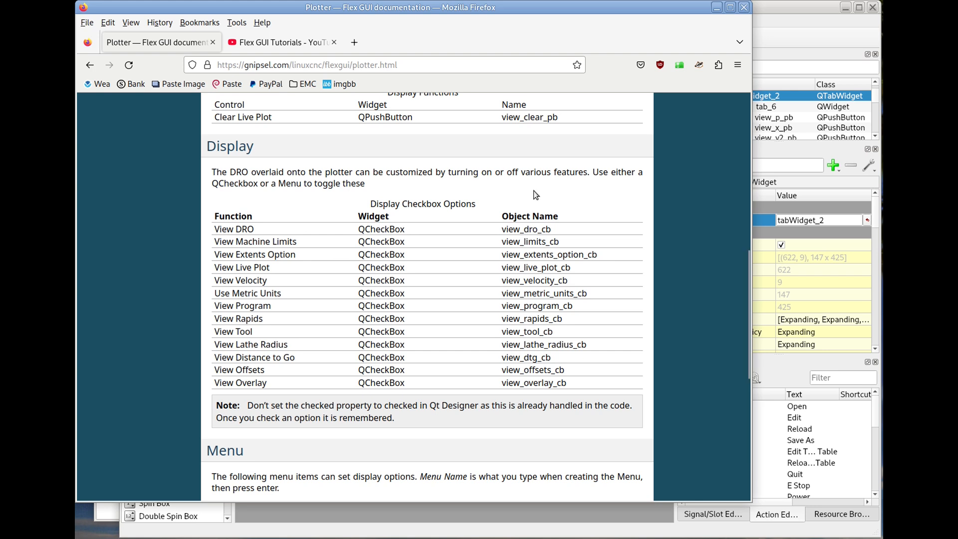
{"action": "double_click", "coordinate": [523, 229]}
{"action": "key", "text": "ctrl+c"}
Add a check box with the text DRO to the Settings page in Qt Designer and set its objectName to view_dro_cb
{"action": "left_click", "coordinate": [795, 44]}
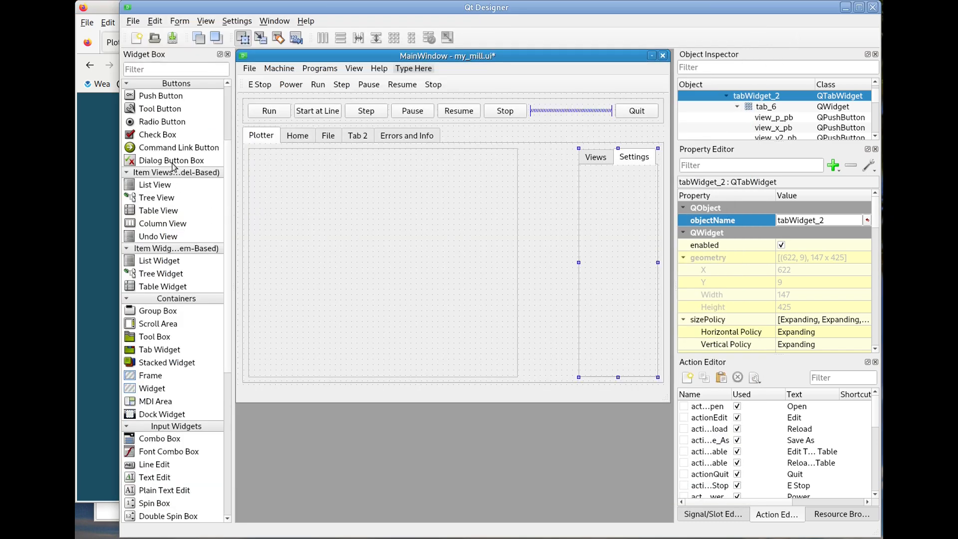
{"action": "left_click_drag", "start_coordinate": [162, 135], "coordinate": [592, 186]}
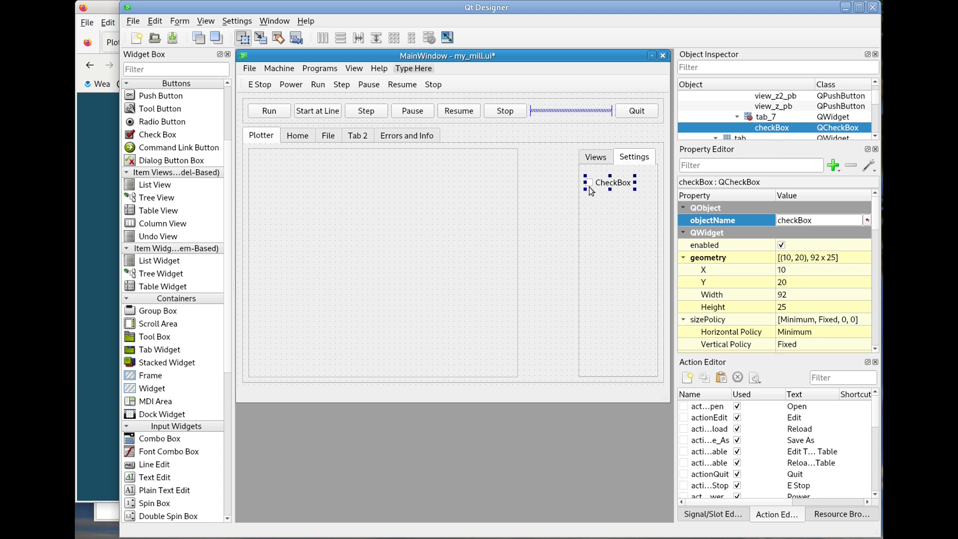
{"action": "double_click", "coordinate": [619, 184]}
{"action": "type", "text": "DRO"}
{"action": "left_click", "coordinate": [810, 235]}
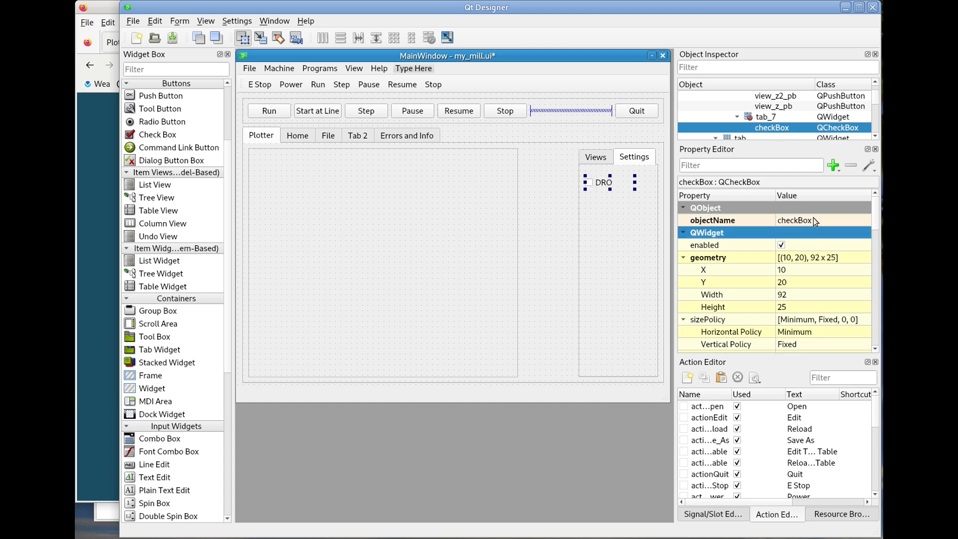
{"action": "left_click", "coordinate": [813, 218]}
{"action": "key", "text": "ctrl+v"}
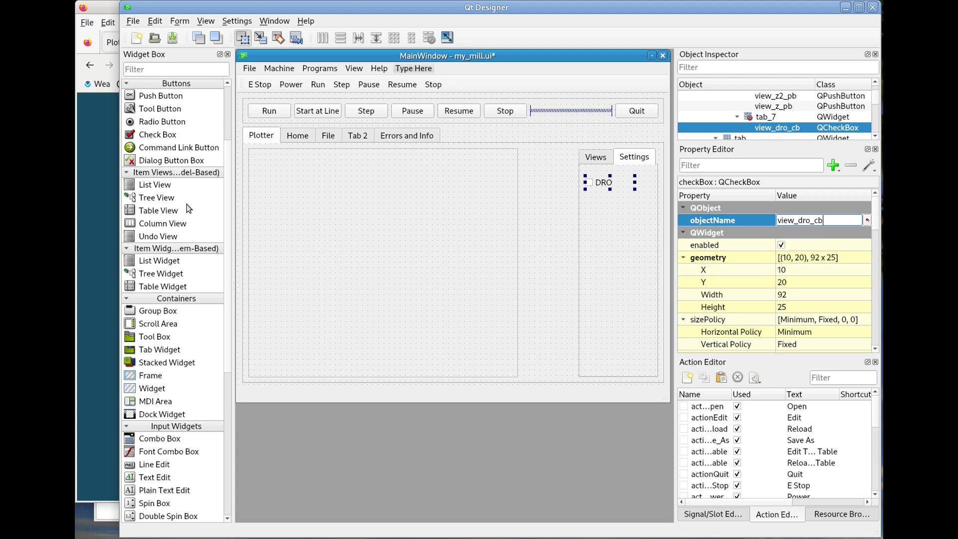
Lay out the nested Settings page in a grid
{"action": "left_click", "coordinate": [618, 242]}
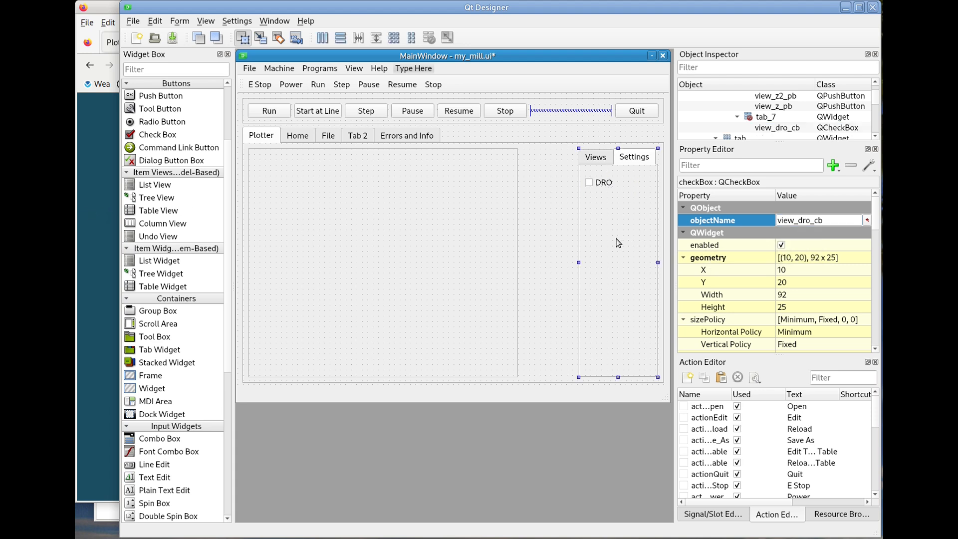
{"action": "right_click", "coordinate": [618, 243]}
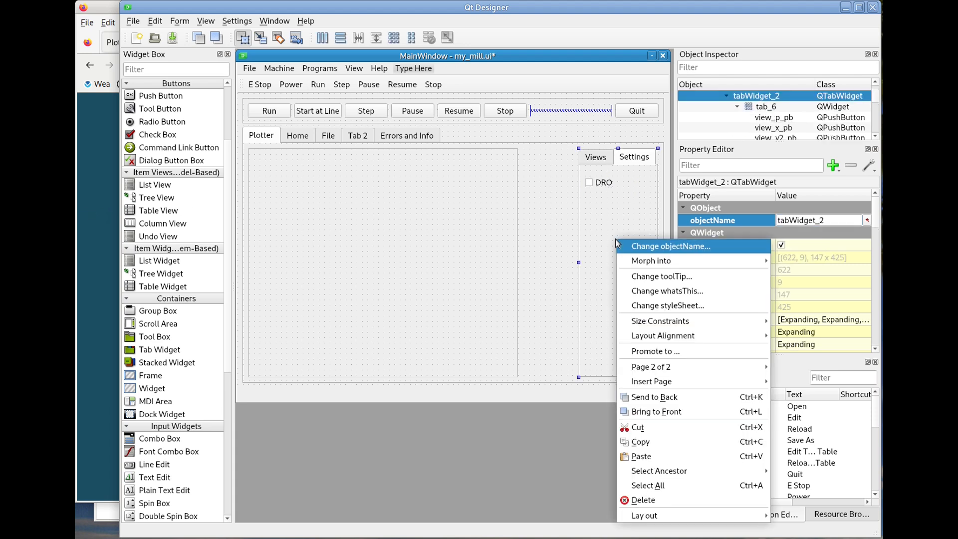
{"action": "left_click", "coordinate": [591, 168]}
{"action": "right_click", "coordinate": [591, 169]}
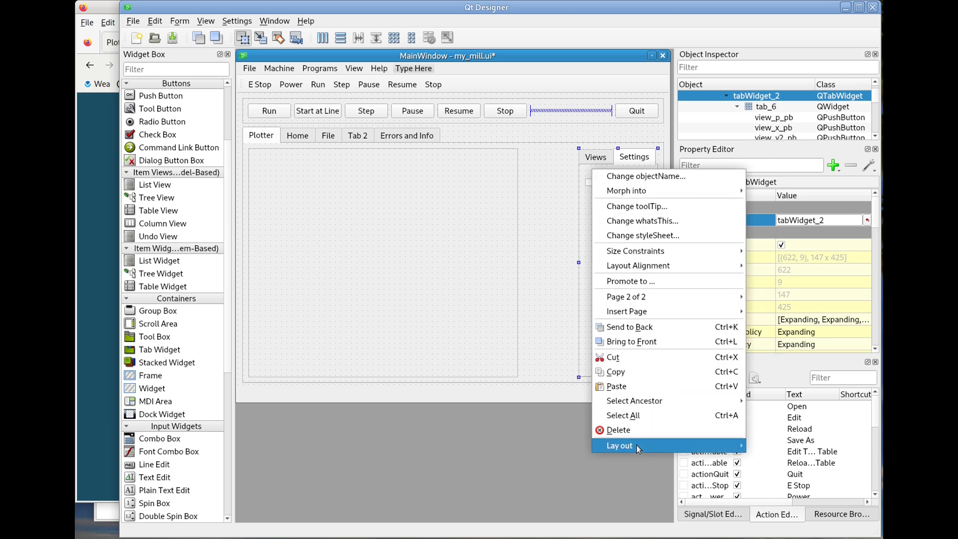
{"action": "mouse_move", "coordinate": [726, 445]}
{"action": "left_click", "coordinate": [773, 518]}
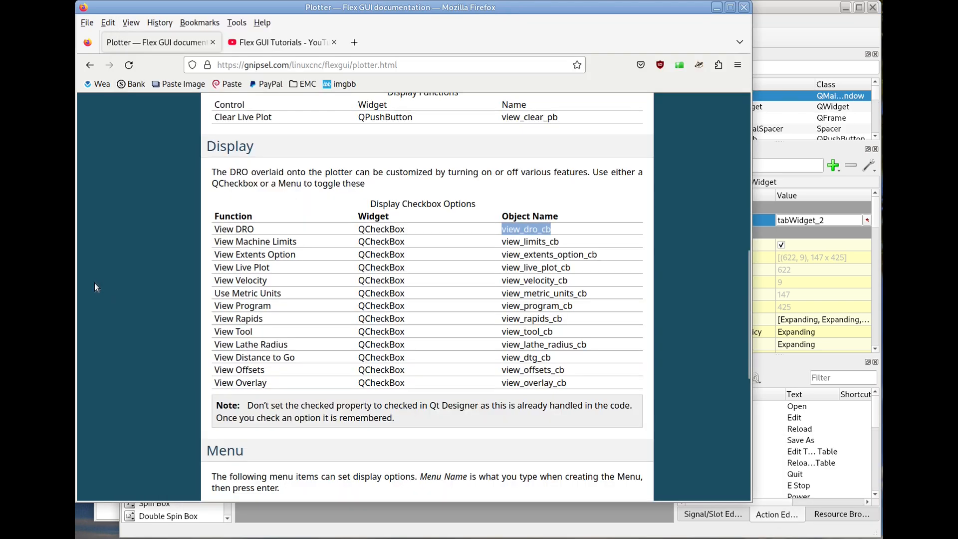
Copy view_limits_cb from the documentation's Display Checkbox Options table and return to Qt Designer
{"action": "left_click", "coordinate": [94, 282]}
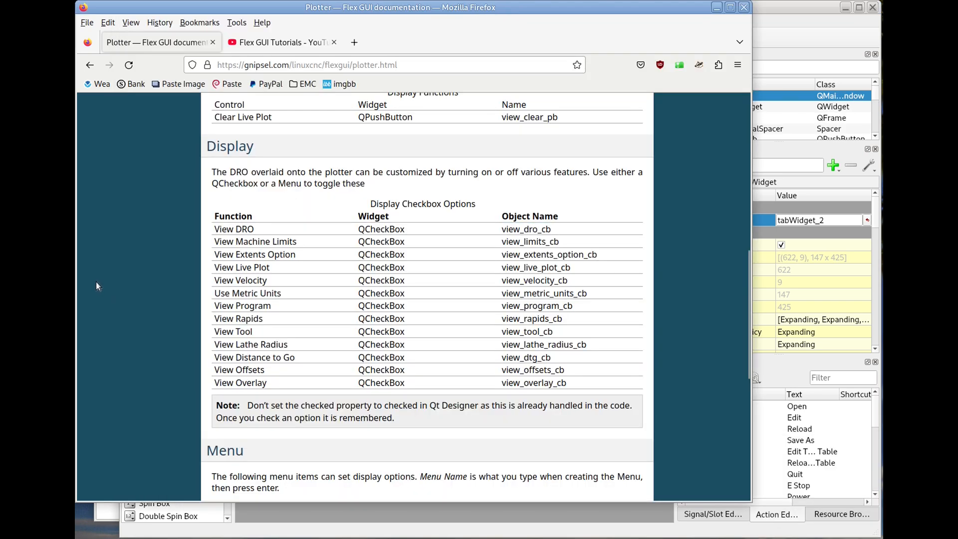
{"action": "double_click", "coordinate": [537, 241]}
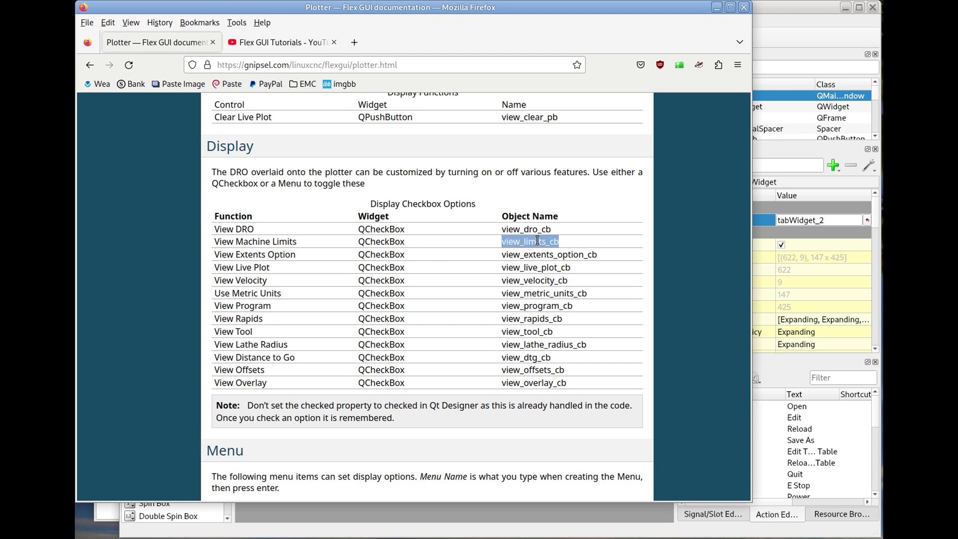
{"action": "left_click", "coordinate": [800, 23]}
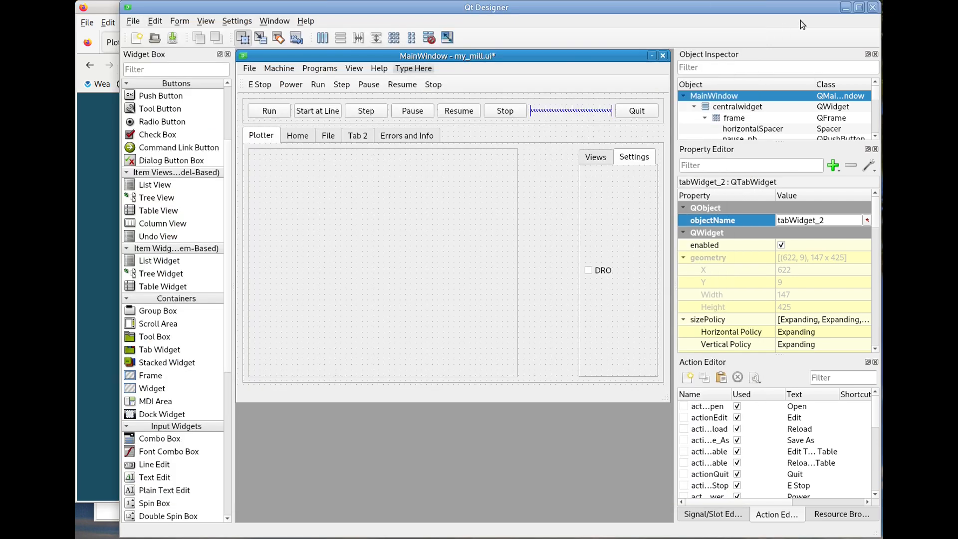
Add a check box with the text Limits beside DRO on the Settings page and set its objectName to view_limits_cb
{"action": "left_click_drag", "start_coordinate": [156, 132], "coordinate": [641, 271]}
{"action": "double_click", "coordinate": [633, 270]}
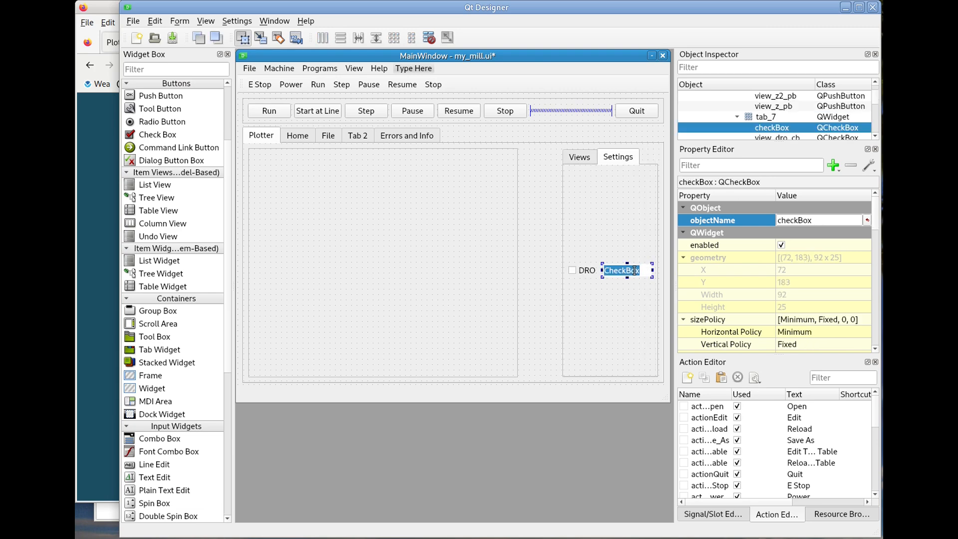
{"action": "type", "text": "Lm"}
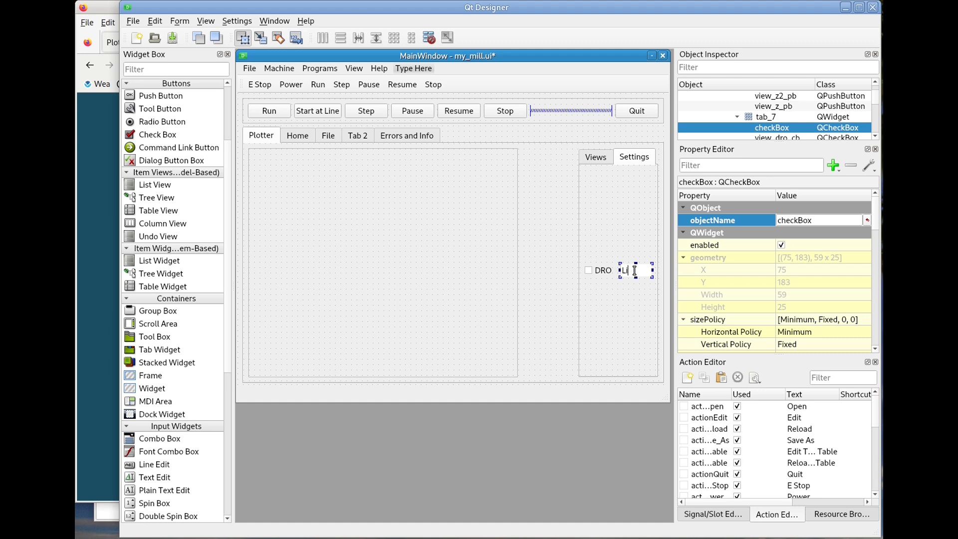
{"action": "type", "text": "mits"}
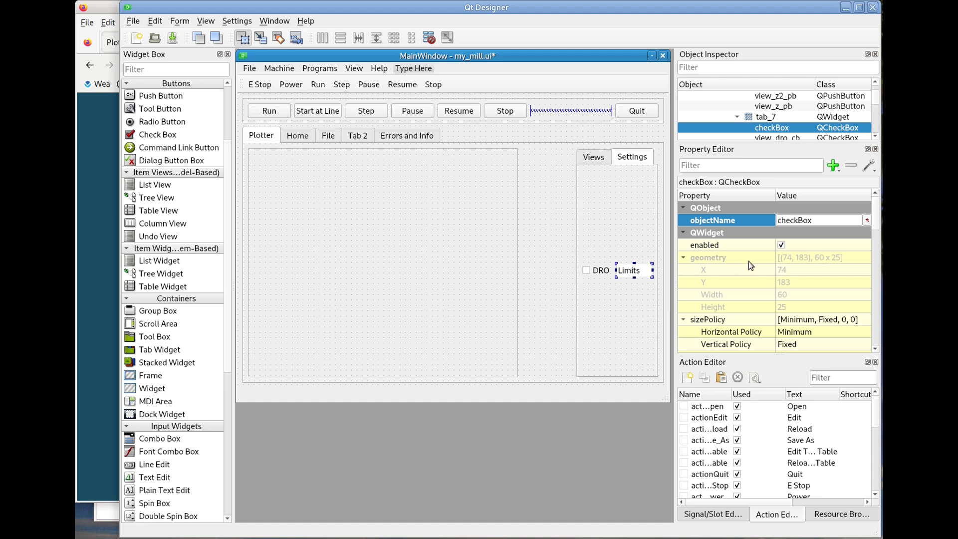
{"action": "double_click", "coordinate": [808, 220]}
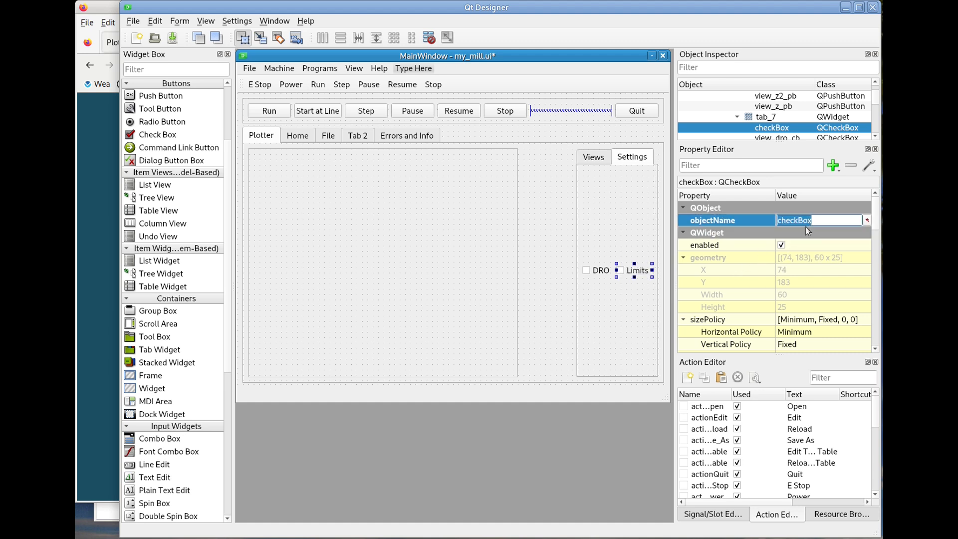
{"action": "type", "text": "view_limits_cb"}
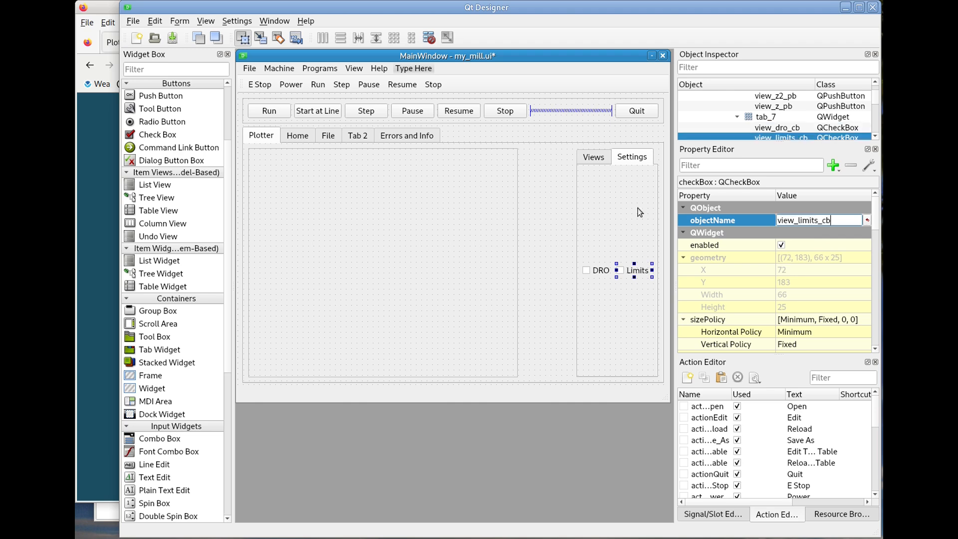
Add a vertical spacer below the DRO check box and insert five more check boxes above it, four under DRO and one under Limits
{"action": "scroll", "coordinate": [190, 185], "scroll_direction": "up", "scroll_amount": 3}
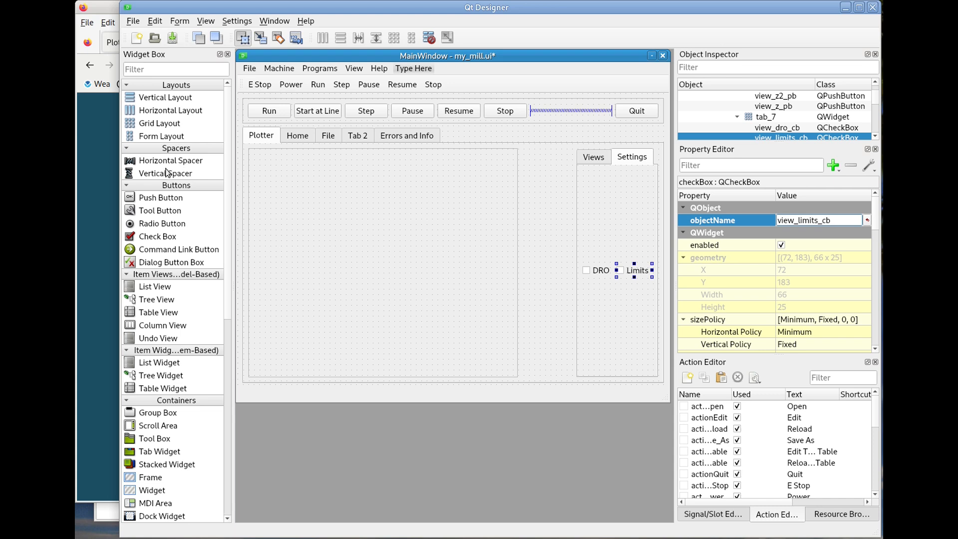
{"action": "left_click_drag", "start_coordinate": [166, 173], "coordinate": [612, 363]}
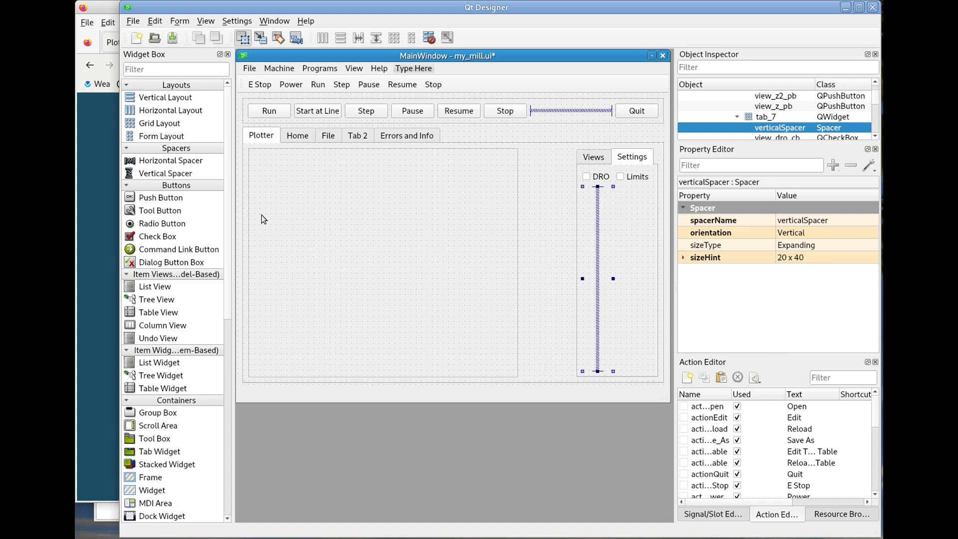
{"action": "left_click_drag", "start_coordinate": [157, 236], "coordinate": [586, 185]}
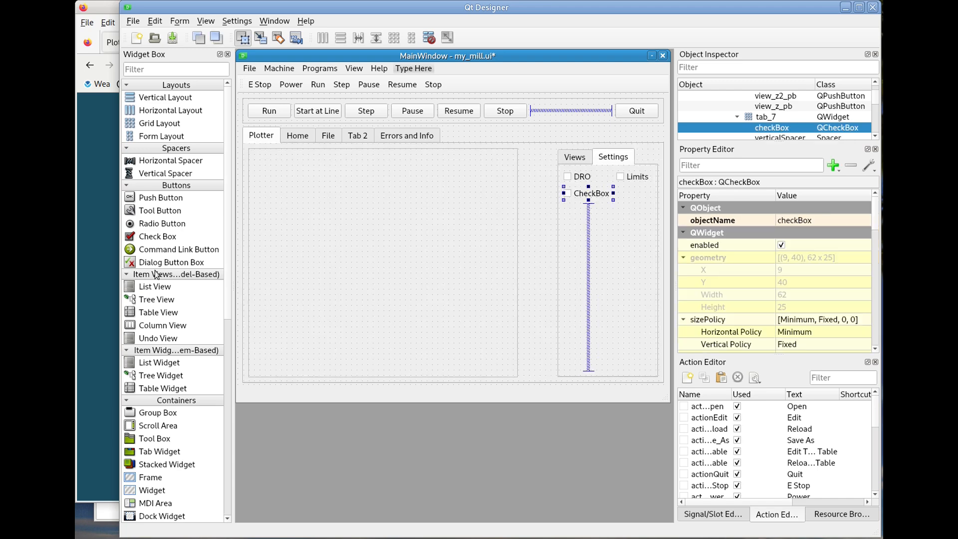
{"action": "left_click_drag", "start_coordinate": [162, 236], "coordinate": [620, 190]}
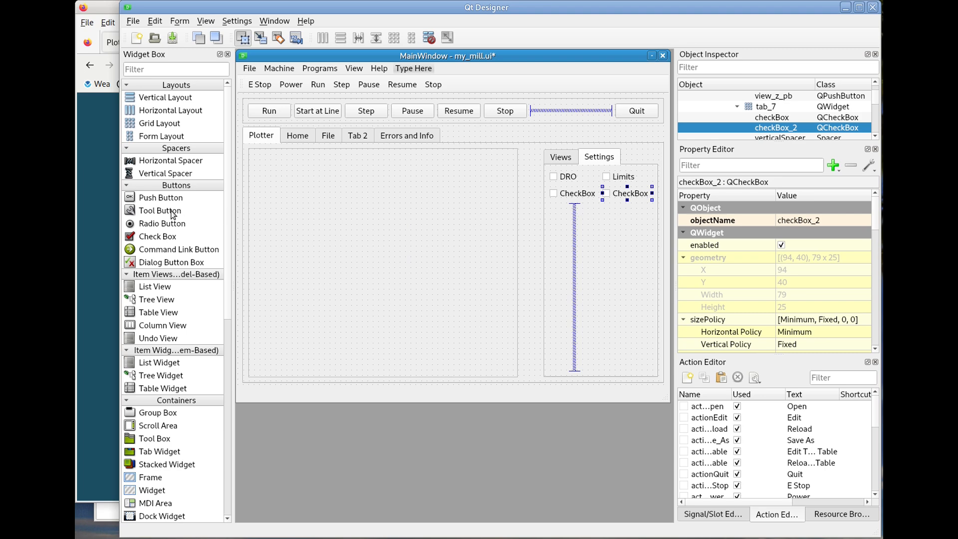
{"action": "left_click_drag", "start_coordinate": [168, 236], "coordinate": [532, 211]}
{"action": "left_click_drag", "start_coordinate": [152, 236], "coordinate": [541, 224]}
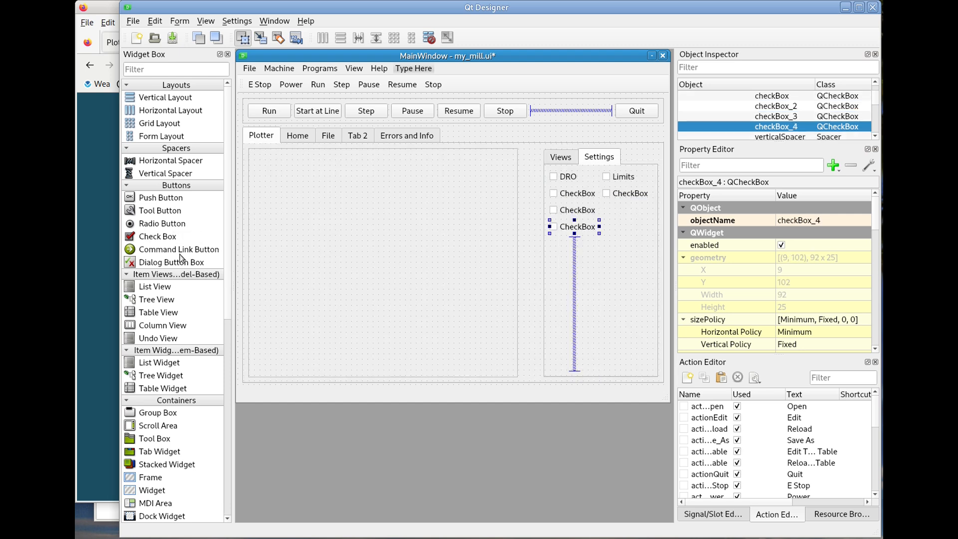
{"action": "left_click_drag", "start_coordinate": [155, 238], "coordinate": [556, 232]}
Copy view_velocity_cb from the Display Checkbox Options table in the Firefox documentation and return to Qt Designer
{"action": "left_click", "coordinate": [111, 298]}
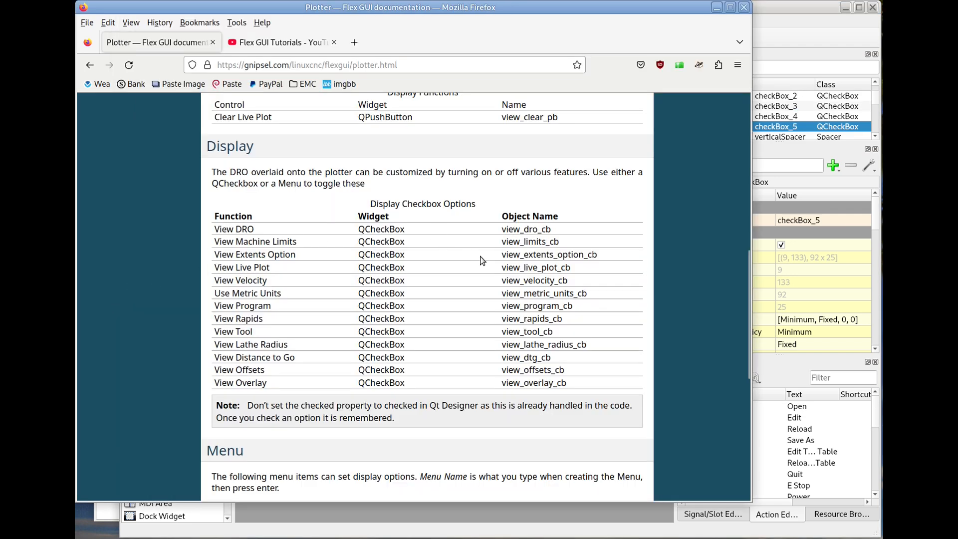
{"action": "double_click", "coordinate": [546, 279]}
{"action": "key", "text": "ctrl+c"}
{"action": "left_click", "coordinate": [794, 39]}
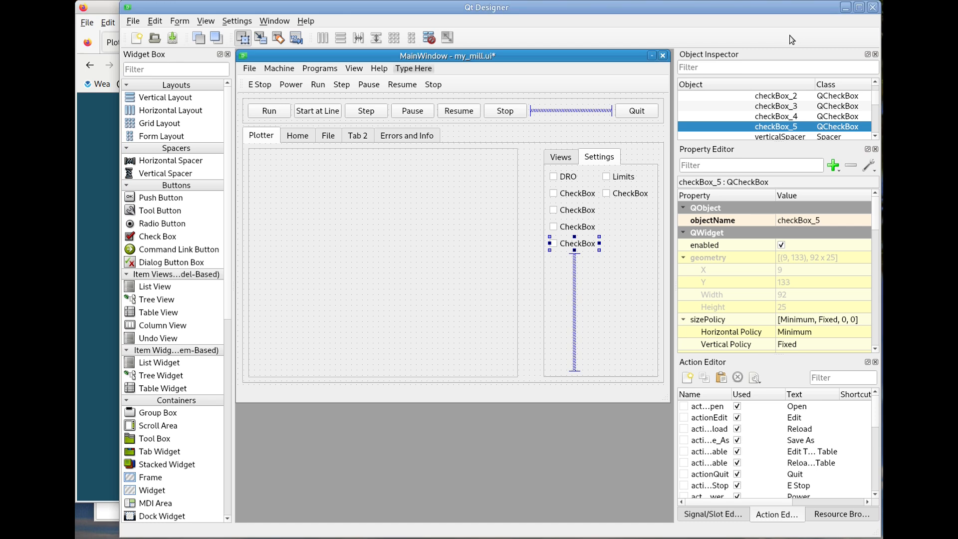
Set the text of the check box directly below DRO to Velocity and its objectName to view_velocity_cb
{"action": "double_click", "coordinate": [579, 195]}
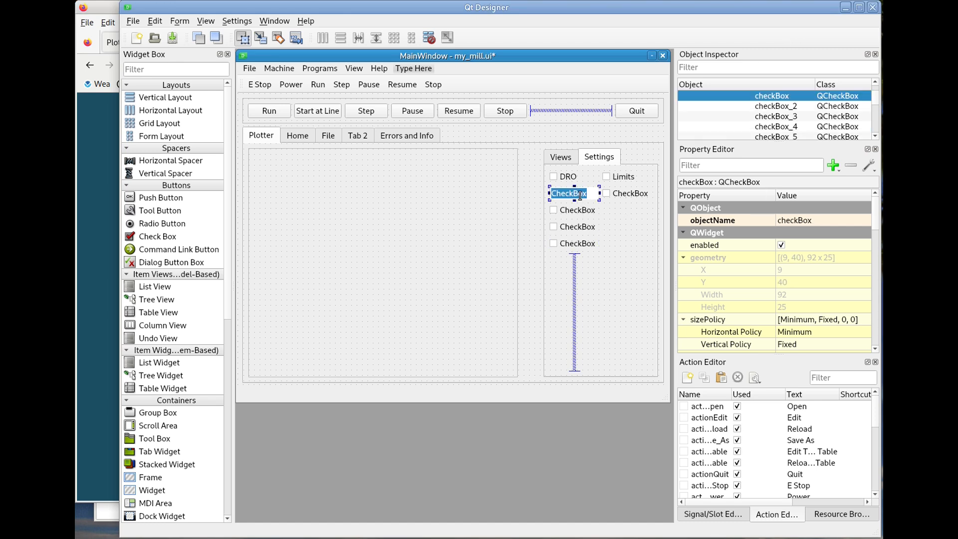
{"action": "type", "text": "Velocity"}
{"action": "key", "text": "Return"}
{"action": "left_click", "coordinate": [818, 221]}
{"action": "key", "text": "ctrl+v"}
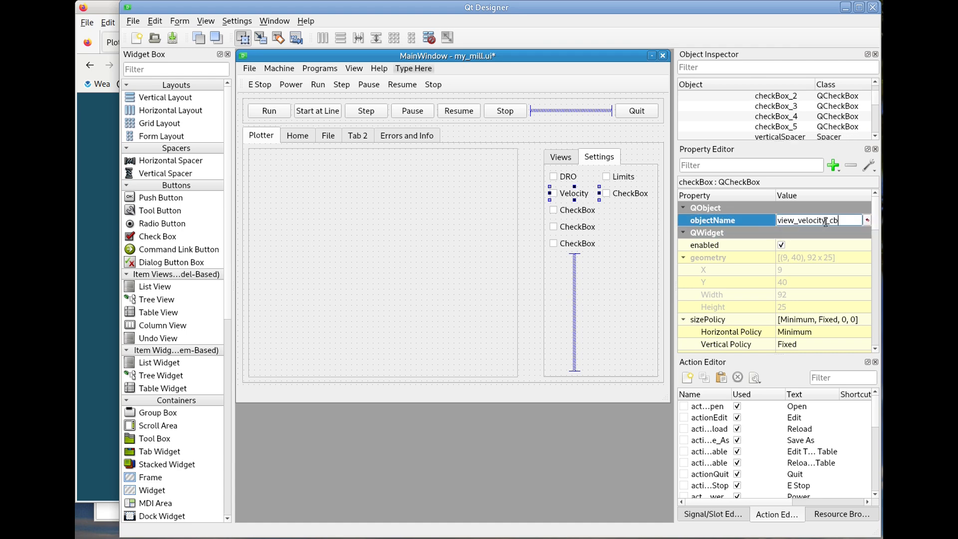
Copy view_metric_units_cb from the Display Checkbox Options table in the Firefox documentation and return to Qt Designer
{"action": "left_click", "coordinate": [88, 274]}
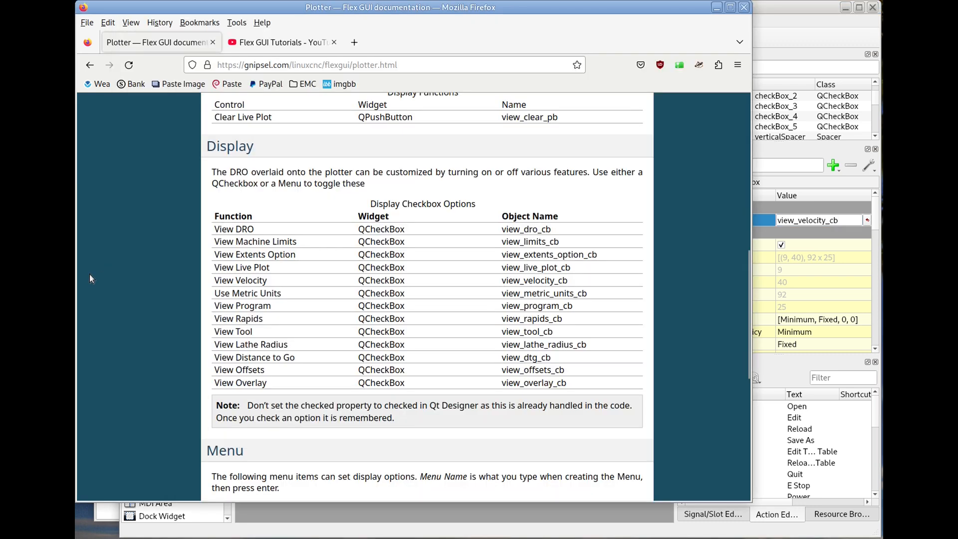
{"action": "double_click", "coordinate": [559, 294]}
{"action": "key", "text": "ctrl+c"}
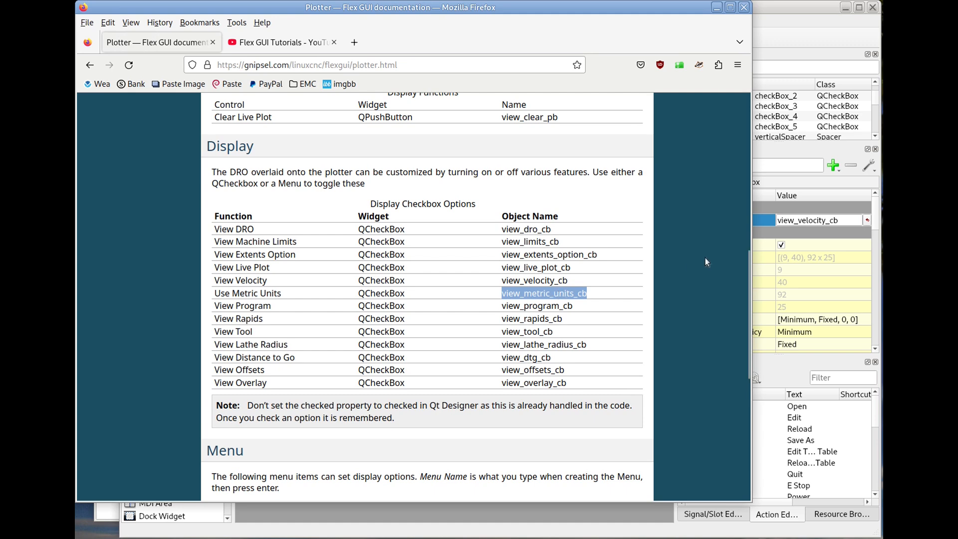
{"action": "left_click", "coordinate": [806, 186]}
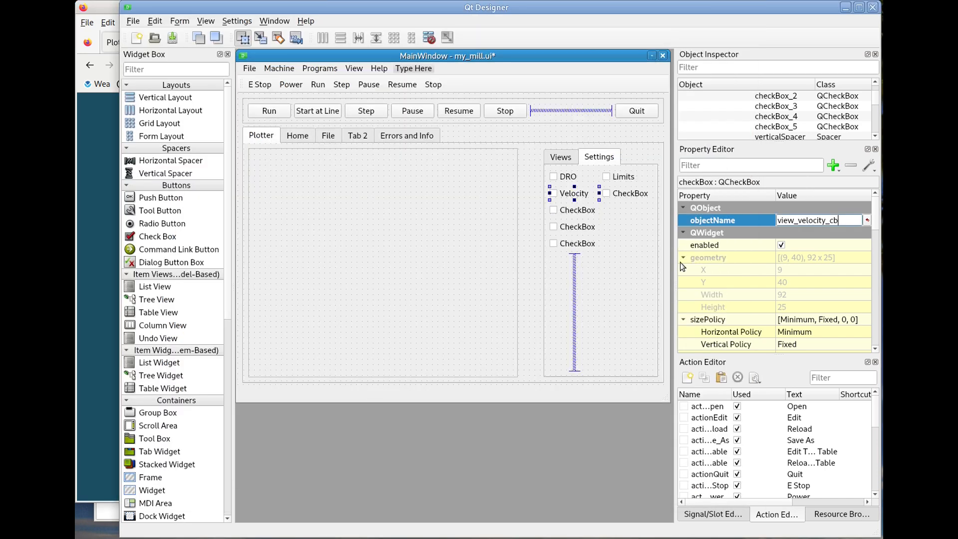
Set the text of the check box below Velocity to Metric and its objectName to view_metric_units_cb
{"action": "double_click", "coordinate": [581, 211]}
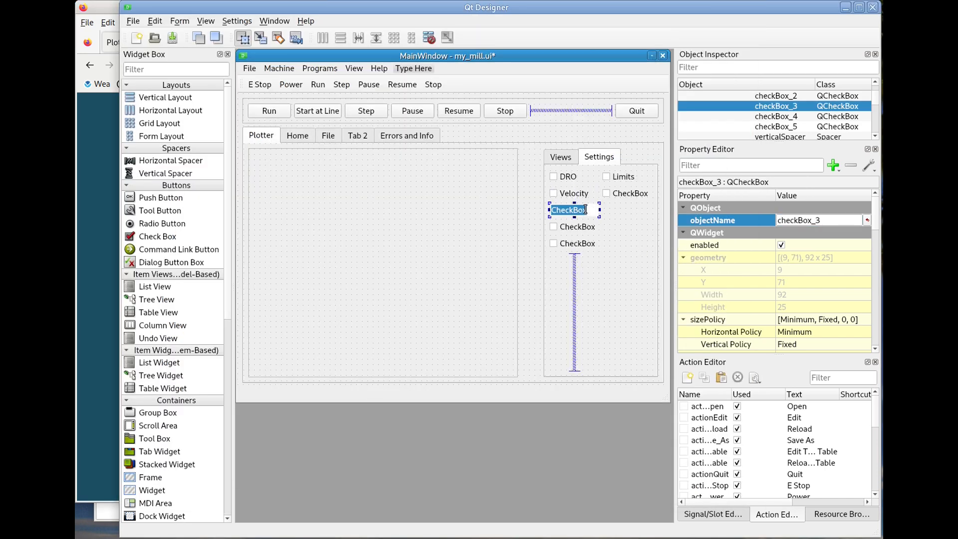
{"action": "type", "text": "Metric"}
{"action": "left_click", "coordinate": [805, 231]}
{"action": "left_click", "coordinate": [803, 225]}
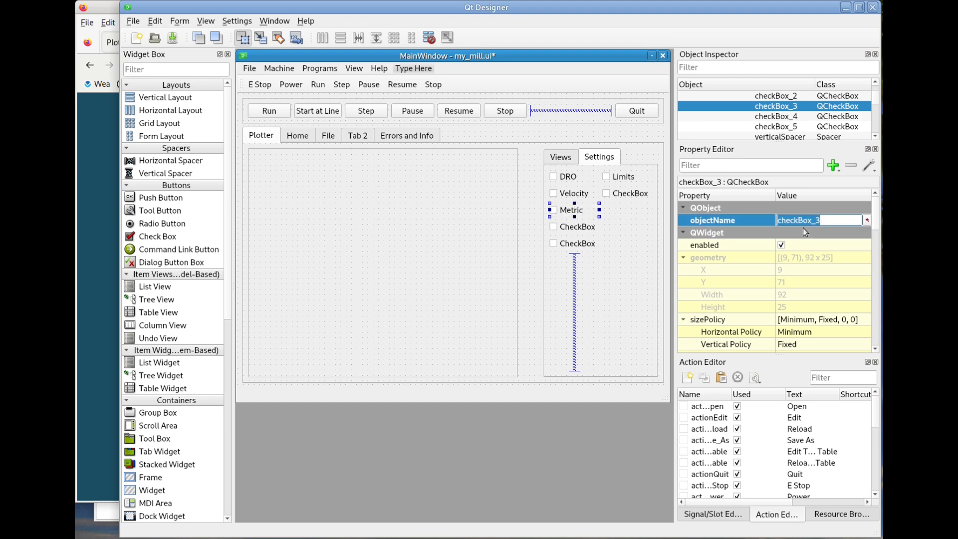
{"action": "key", "text": "ctrl+v"}
{"action": "key", "text": "Return"}
Copy view_dtg_cb from the Display Checkbox Options table in the Firefox documentation and return to Qt Designer
{"action": "left_click", "coordinate": [99, 319]}
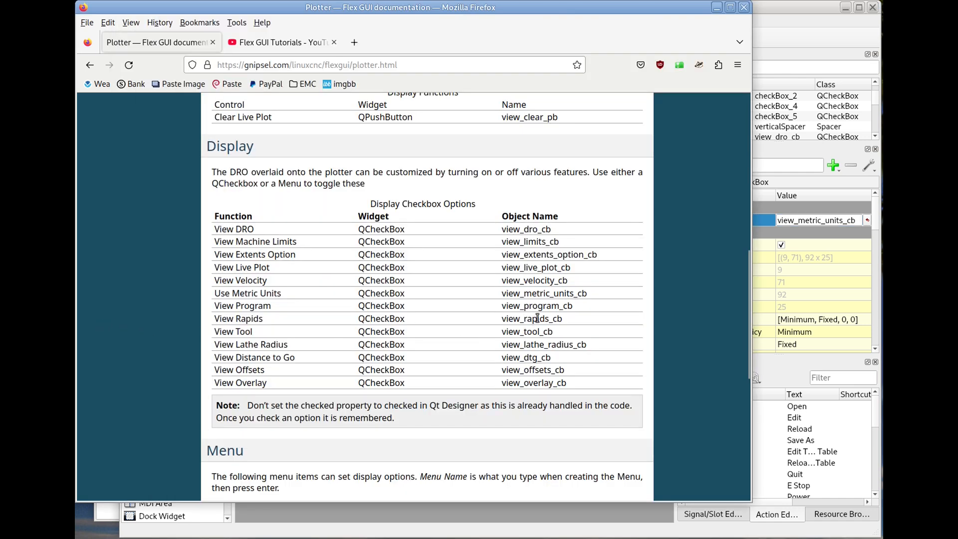
{"action": "double_click", "coordinate": [529, 357]}
{"action": "key", "text": "ctrl+c"}
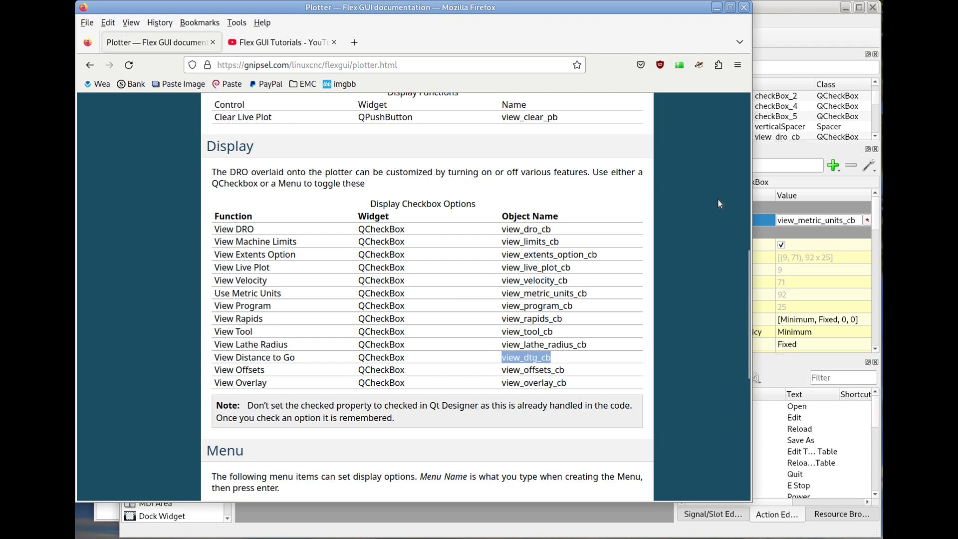
{"action": "left_click", "coordinate": [808, 47]}
Set the text of the check box below Metric to DTG and its objectName to view_dtg_cb
{"action": "double_click", "coordinate": [586, 227]}
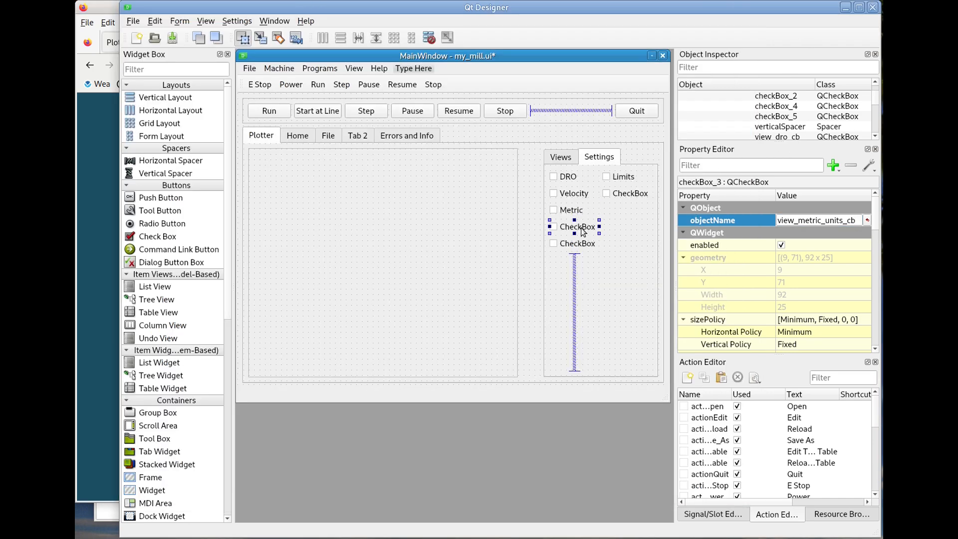
{"action": "type", "text": "DTG"}
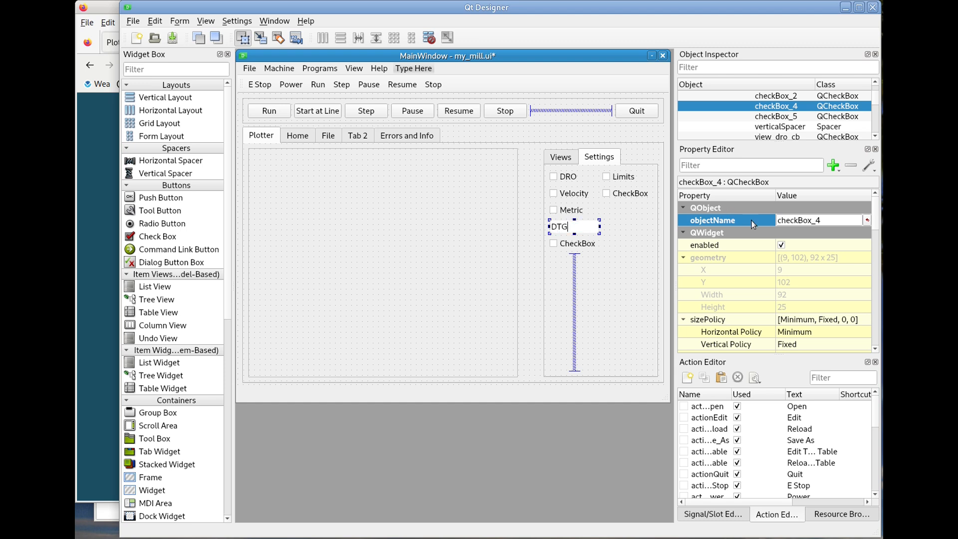
{"action": "key", "text": "Return"}
{"action": "left_click", "coordinate": [811, 219]}
{"action": "key", "text": "ctrl+v"}
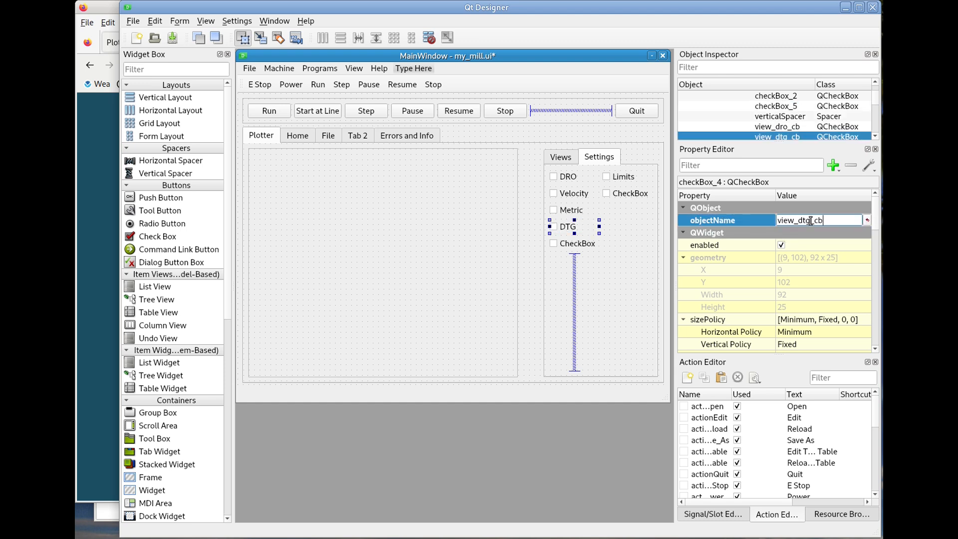
Copy view_offsets_cb from the Display Checkbox Options table in the Firefox documentation and return to Qt Designer
{"action": "left_click", "coordinate": [110, 311]}
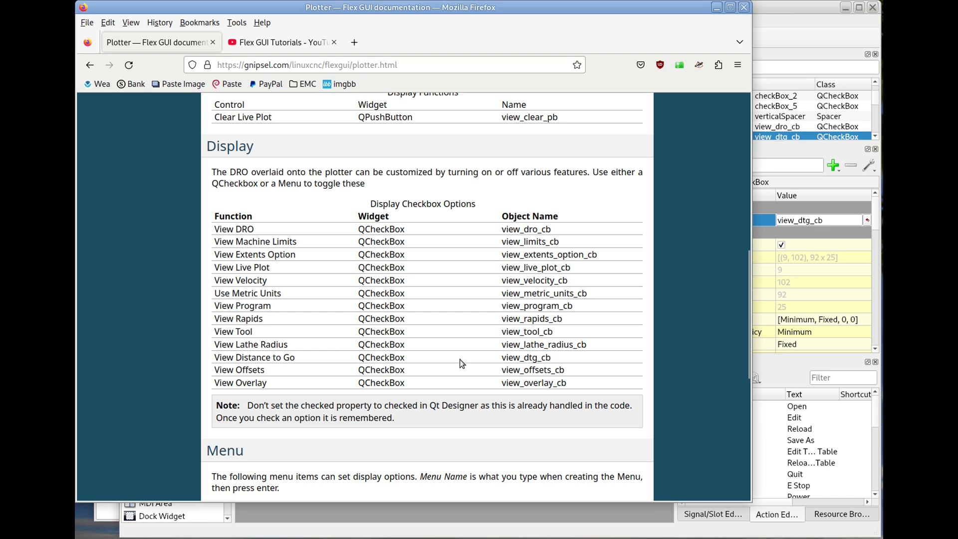
{"action": "double_click", "coordinate": [535, 373]}
{"action": "key", "text": "ctrl+c"}
{"action": "left_click", "coordinate": [788, 149]}
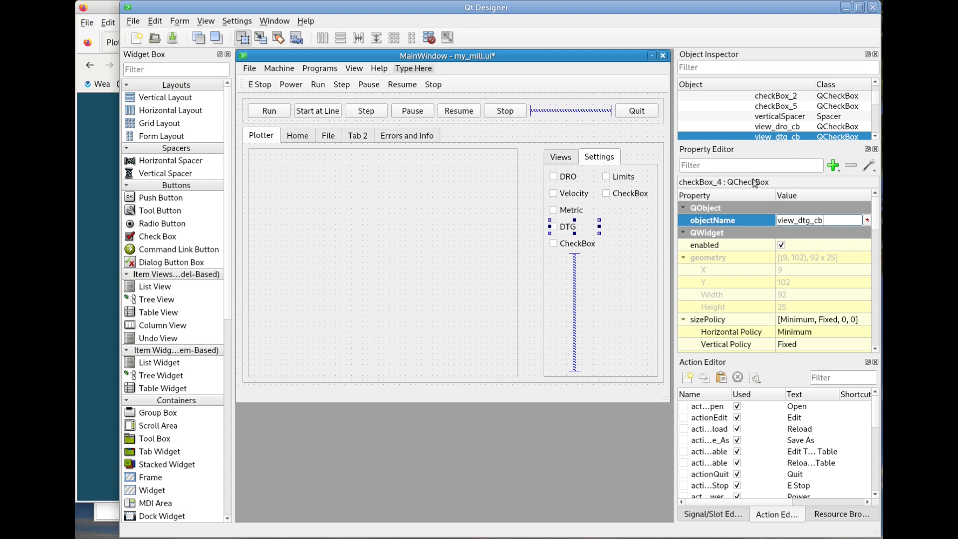
Set the objectName of the check box below DTG to view_offsets_cb and its text to Offsets
{"action": "double_click", "coordinate": [579, 244]}
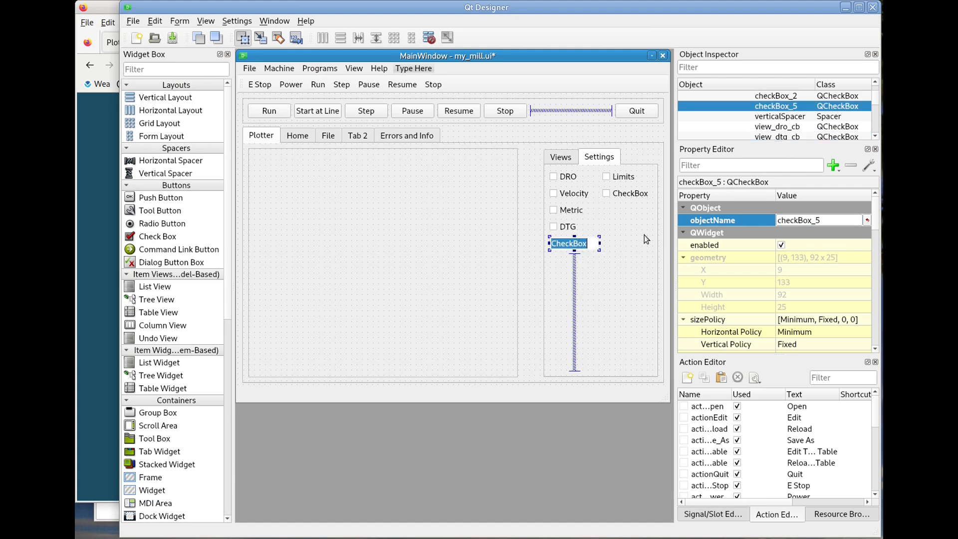
{"action": "double_click", "coordinate": [816, 219]}
{"action": "key", "text": "ctrl+v"}
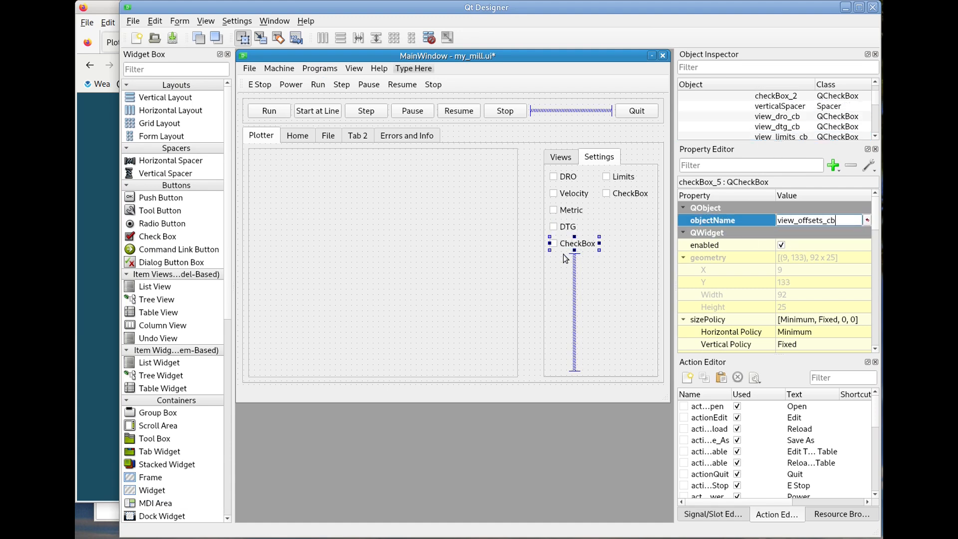
{"action": "double_click", "coordinate": [579, 246]}
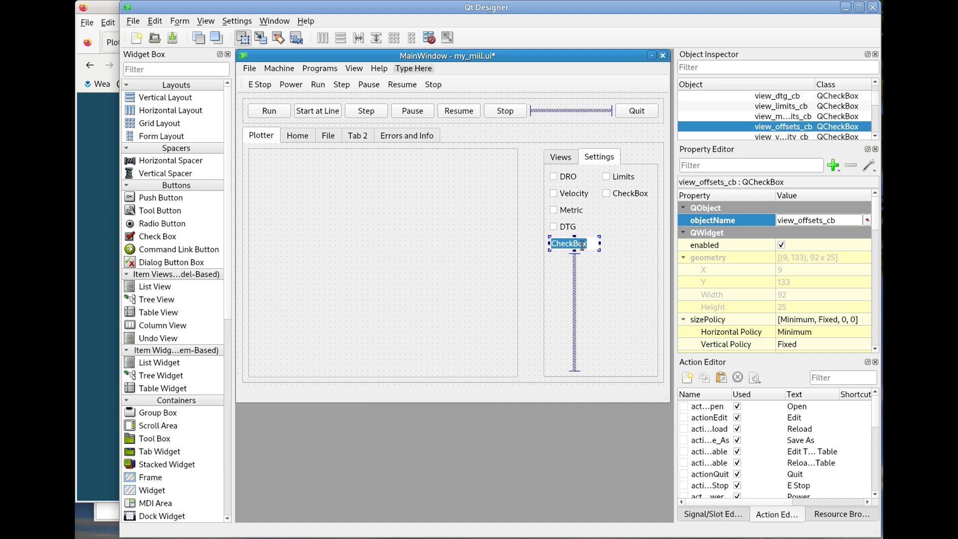
{"action": "type", "text": "Off"}
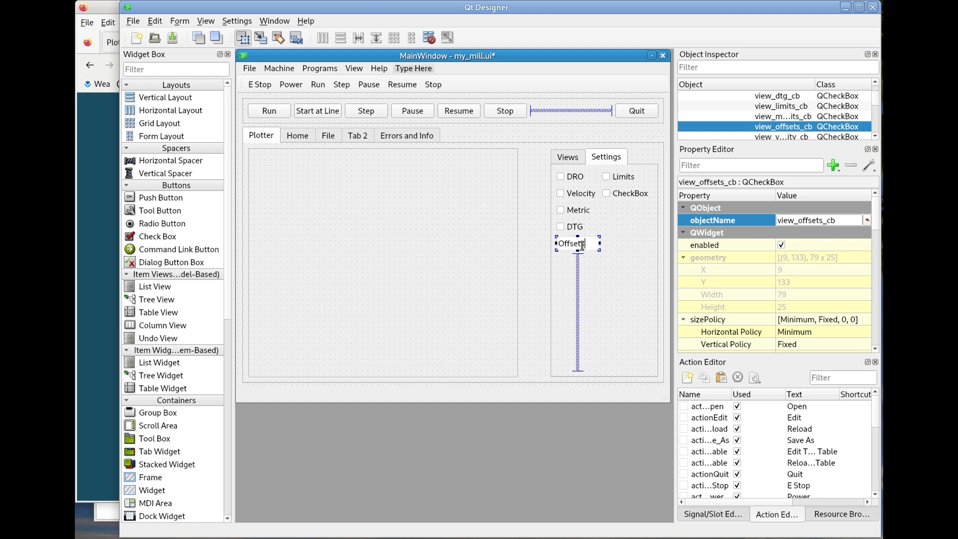
{"action": "type", "text": "sets"}
Copy view_live_plot_cb from the Display Checkbox Options table in the Firefox documentation and return to Qt Designer
{"action": "left_click", "coordinate": [99, 214]}
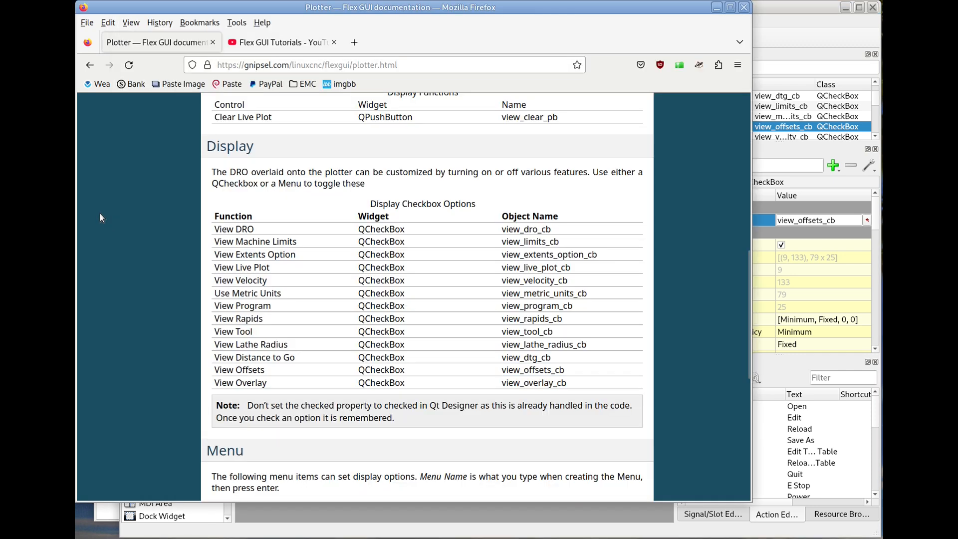
{"action": "double_click", "coordinate": [531, 269]}
{"action": "key", "text": "ctrl+c"}
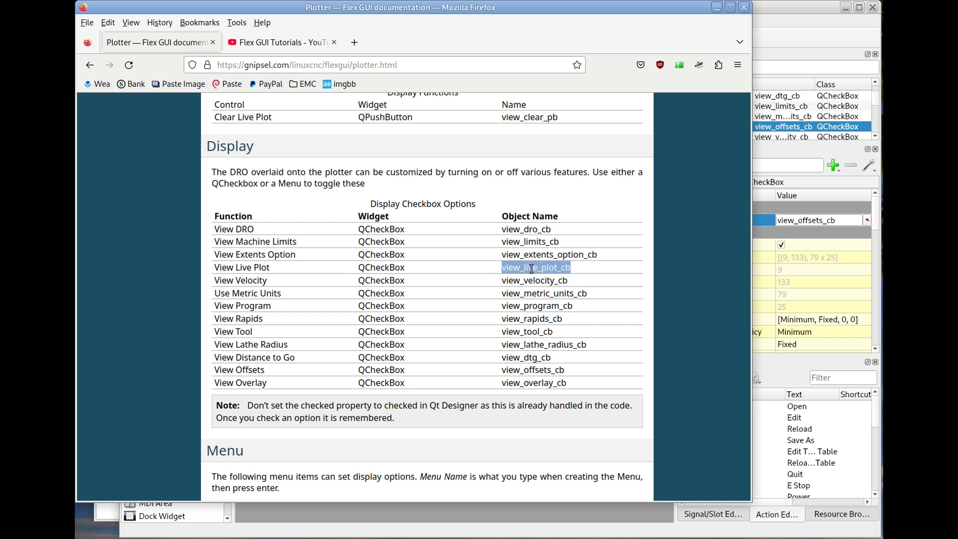
{"action": "left_click", "coordinate": [792, 151]}
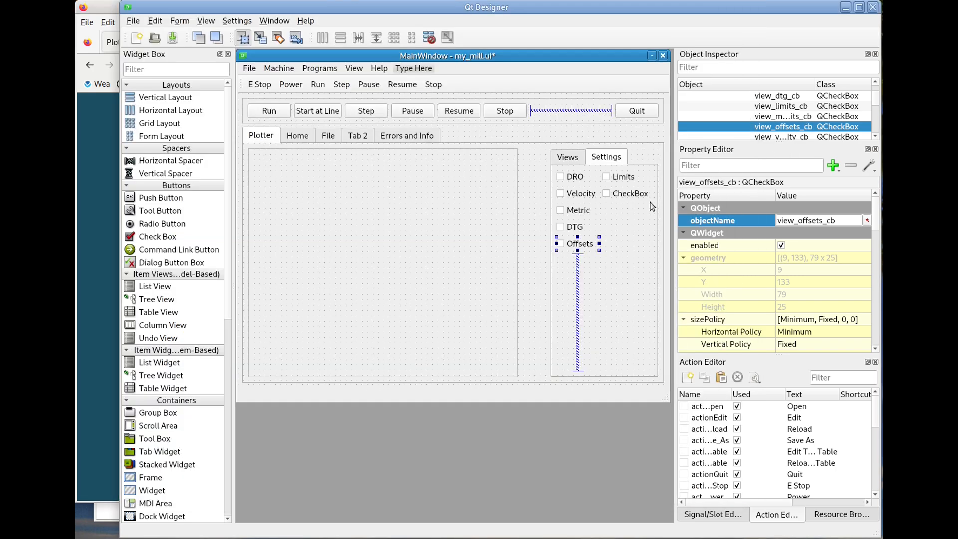
Set the text of the check box below Limits to Plot and its objectName to view_live_plot_cb
{"action": "double_click", "coordinate": [640, 195]}
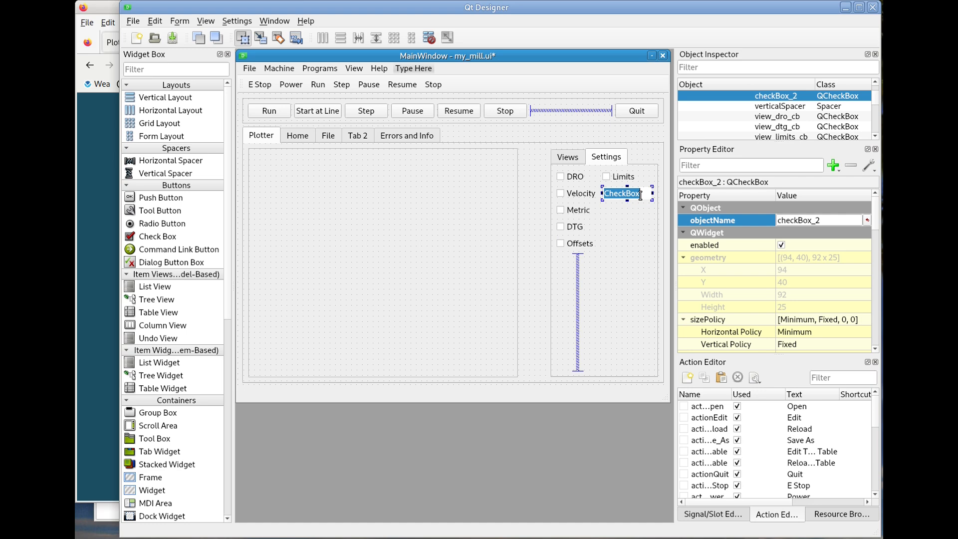
{"action": "type", "text": "Plot"}
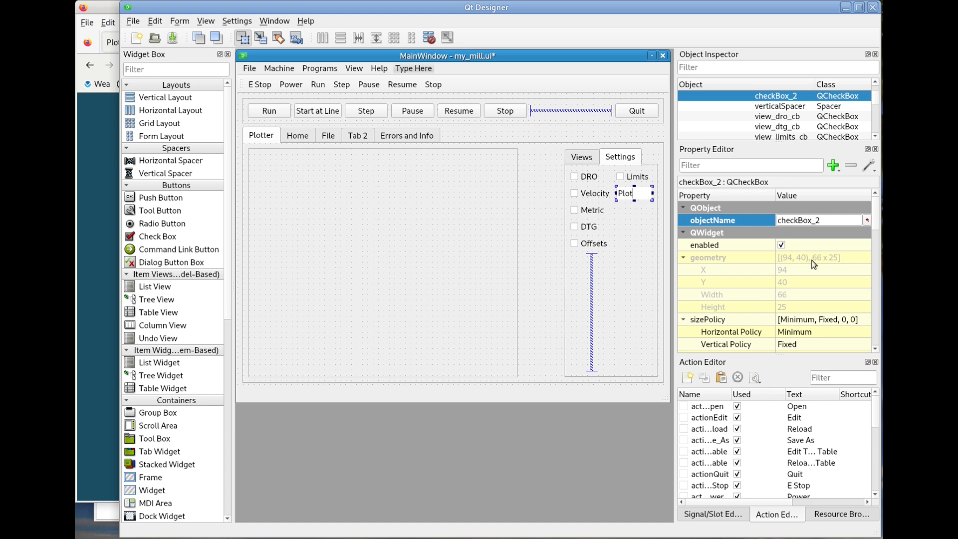
{"action": "left_click", "coordinate": [802, 235]}
{"action": "left_click", "coordinate": [805, 222]}
{"action": "key", "text": "ctrl+v"}
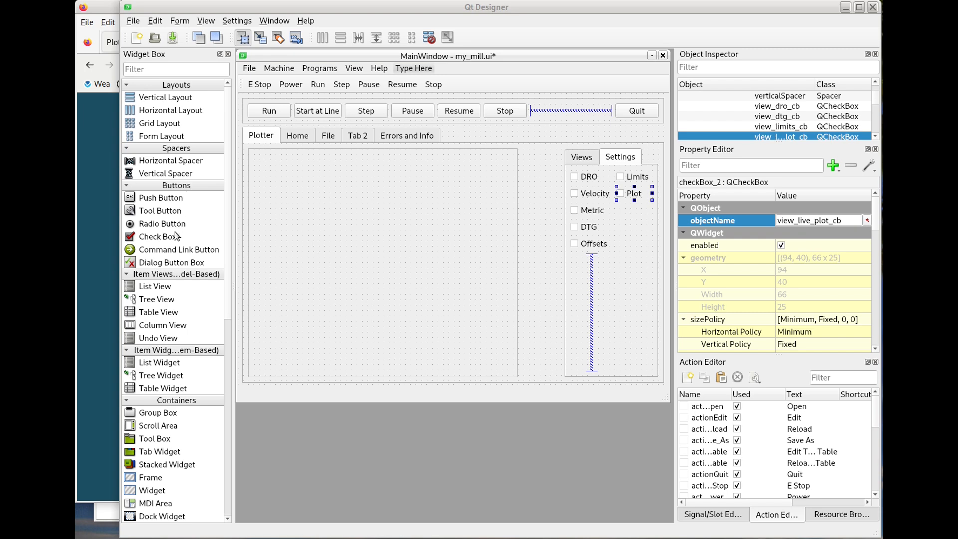
Add a check box below Plot, then copy view_program_cb from the Firefox documentation's Display Checkbox Options table and return to Qt Designer
{"action": "mouse_move", "coordinate": [176, 236]}
{"action": "left_mouse_down"}
{"action": "mouse_move", "coordinate": [431, 248]}
{"action": "mouse_move", "coordinate": [632, 219]}
{"action": "mouse_move", "coordinate": [623, 207]}
{"action": "left_mouse_up"}
{"action": "left_click", "coordinate": [100, 297]}
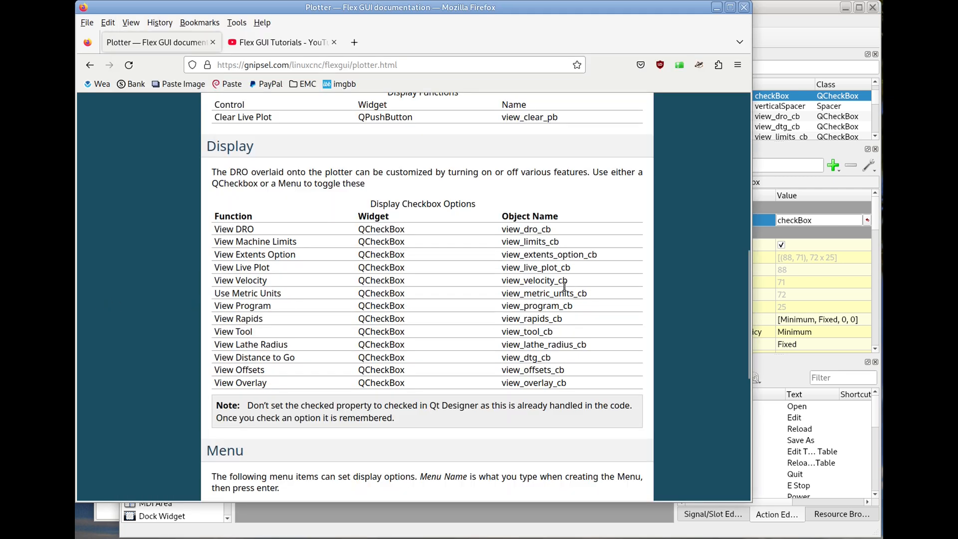
{"action": "double_click", "coordinate": [549, 306]}
{"action": "key", "text": "ctrl+c"}
{"action": "left_click", "coordinate": [794, 35]}
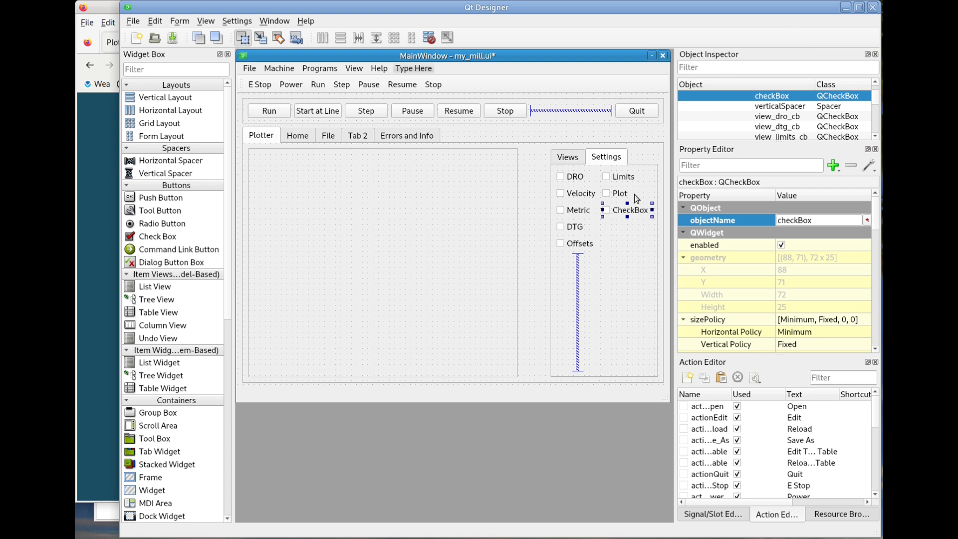
Set the text of the check box below Plot to Program and its objectName to view_program_cb
{"action": "double_click", "coordinate": [630, 212]}
{"action": "type", "text": "Program"}
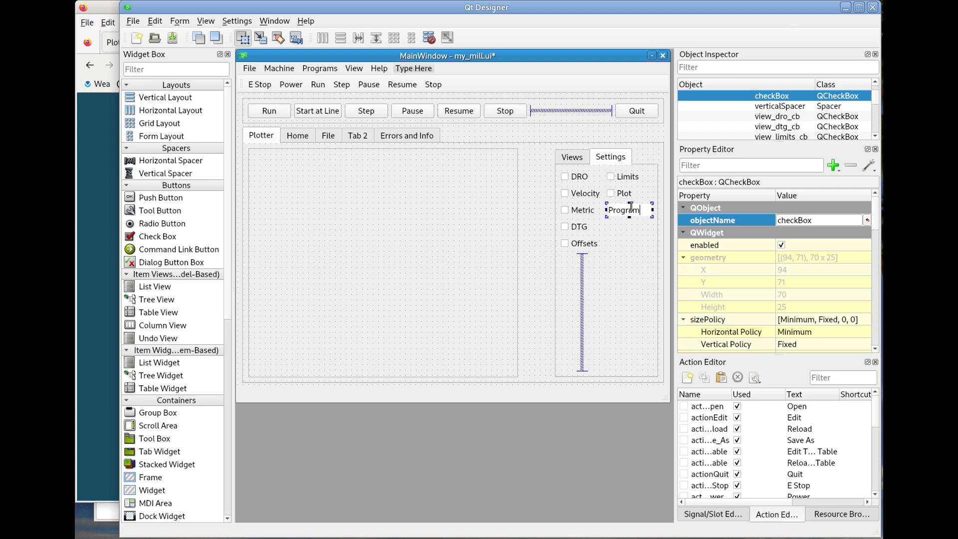
{"action": "left_click", "coordinate": [819, 220]}
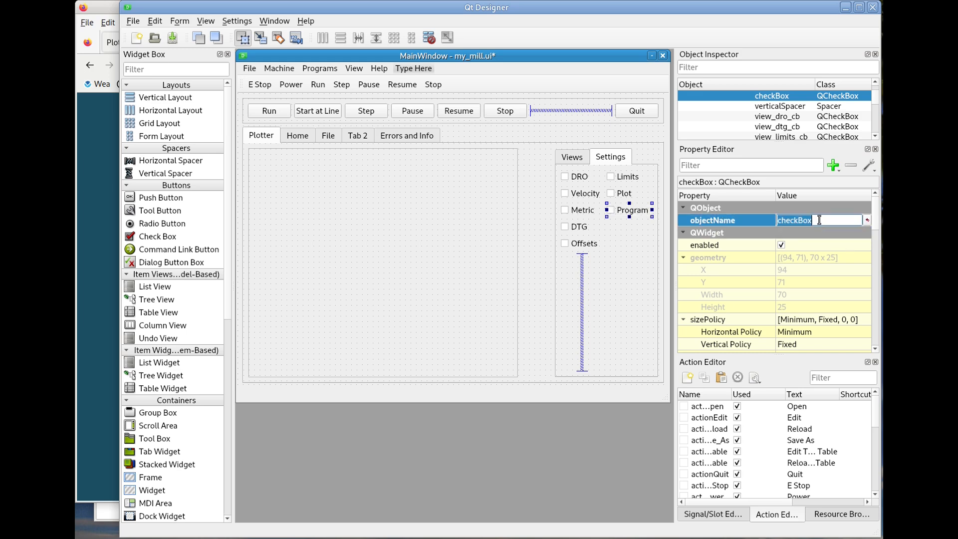
{"action": "key", "text": "ctrl+v"}
{"action": "key", "text": "Return"}
Copy view_rapids_cb from the Display Checkbox Options table in the Firefox documentation and return to Qt Designer
{"action": "left_click", "coordinate": [89, 349]}
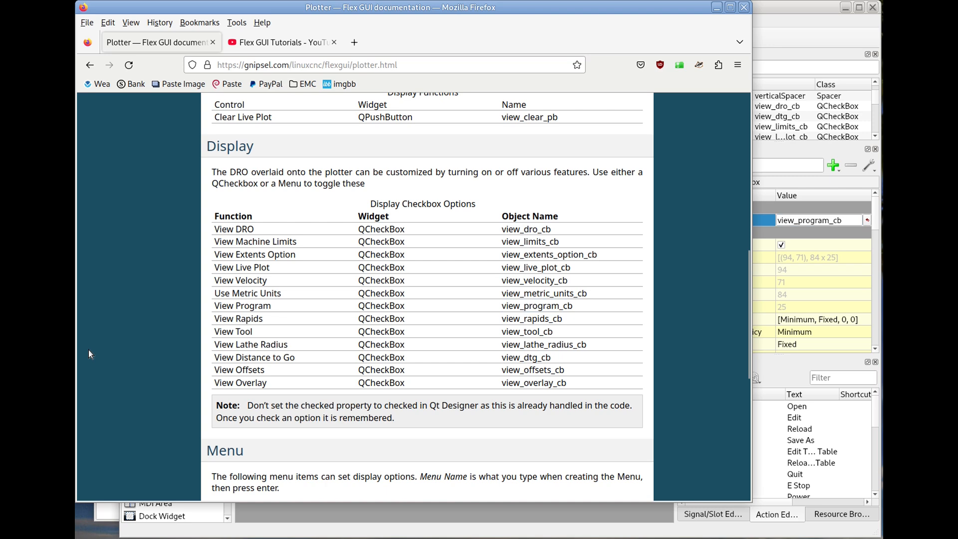
{"action": "double_click", "coordinate": [537, 319]}
{"action": "key", "text": "ctrl+c"}
{"action": "left_click", "coordinate": [788, 50]}
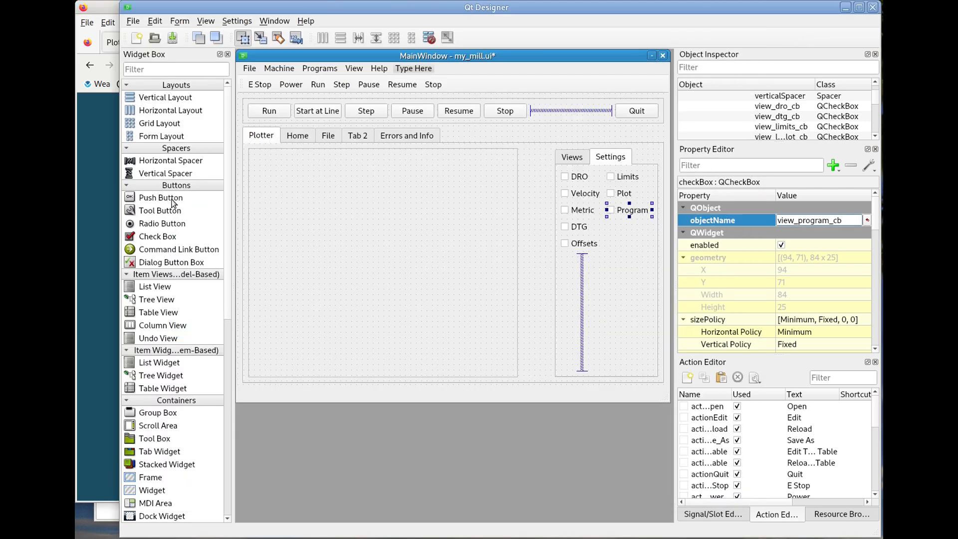
Add a check box below Program with the text Rapids and the objectName view_rapids_cb
{"action": "left_click_drag", "start_coordinate": [161, 239], "coordinate": [644, 237]}
{"action": "double_click", "coordinate": [636, 227]}
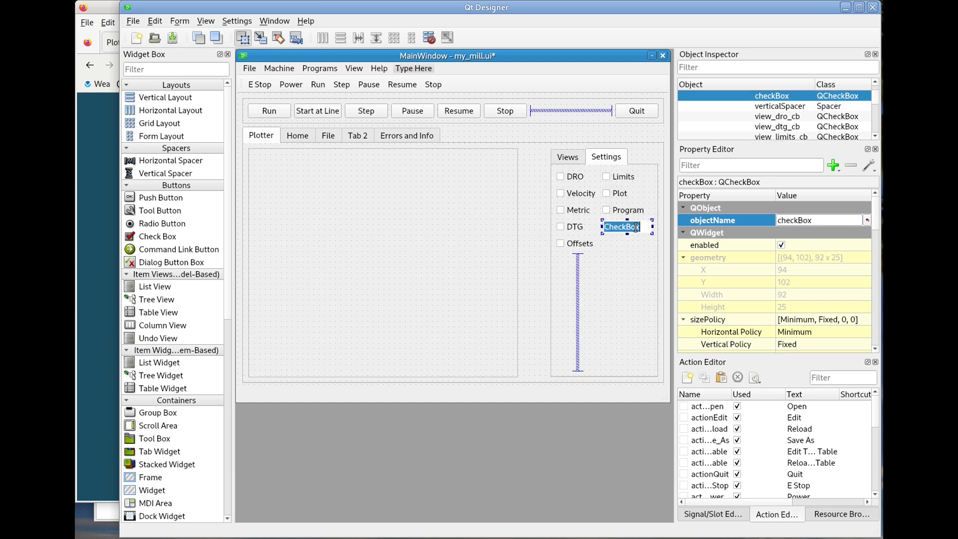
{"action": "type", "text": "Rapids"}
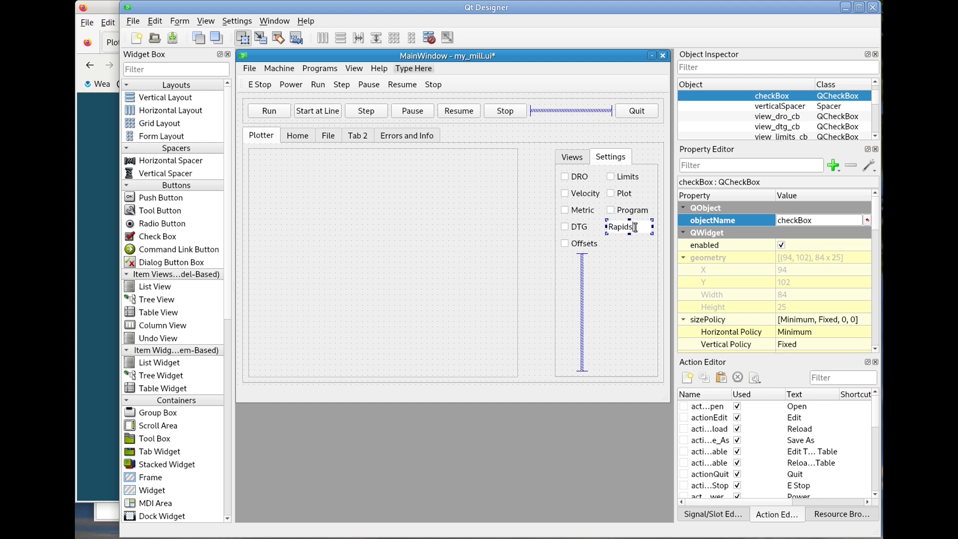
{"action": "left_click", "coordinate": [789, 233]}
{"action": "left_click", "coordinate": [802, 221]}
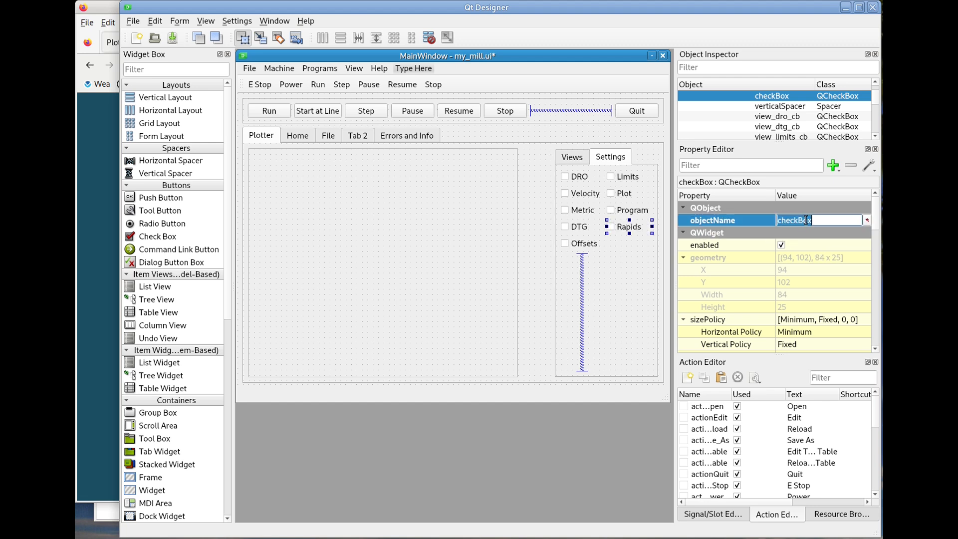
{"action": "key", "text": "ctrl+v"}
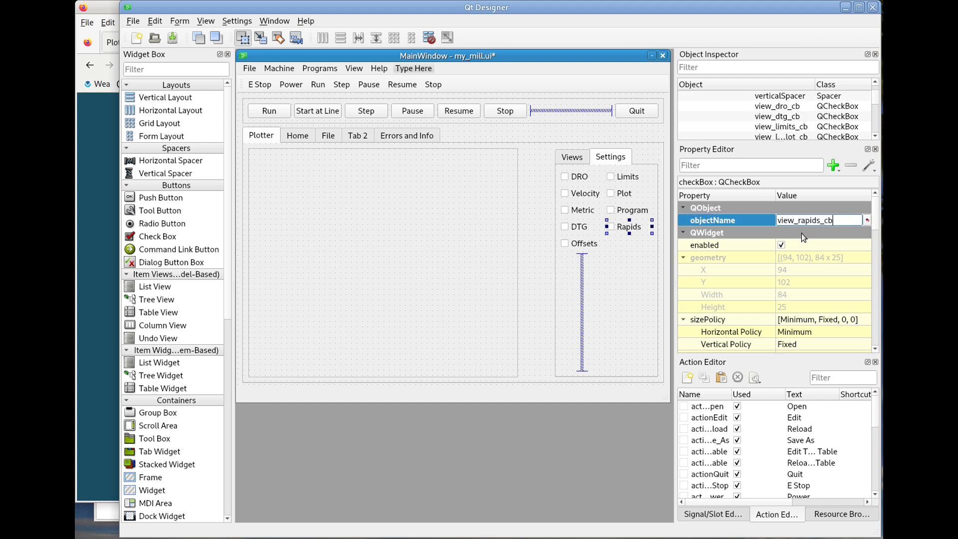
Copy view_tool_cb from the Display Checkbox Options table in the Firefox documentation and return to Qt Designer
{"action": "left_click", "coordinate": [91, 298]}
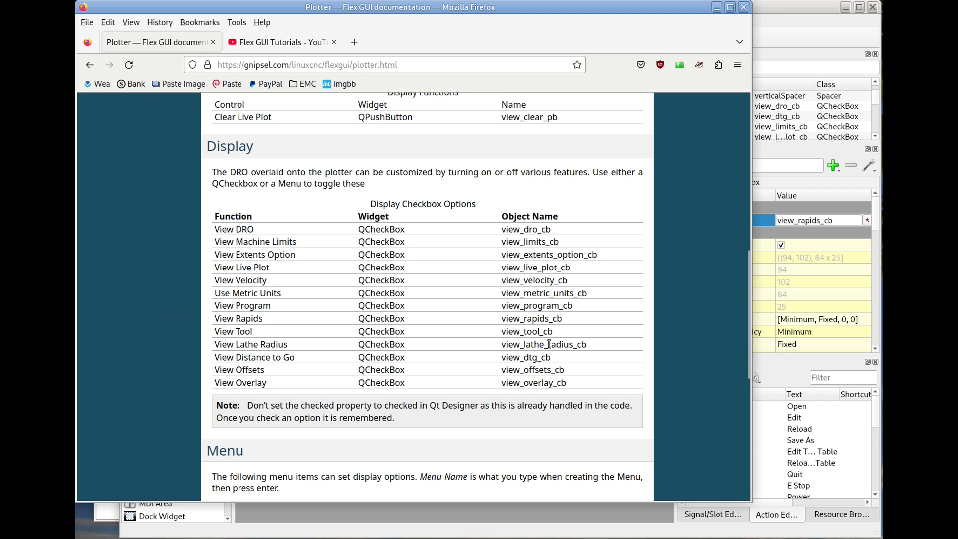
{"action": "double_click", "coordinate": [531, 333]}
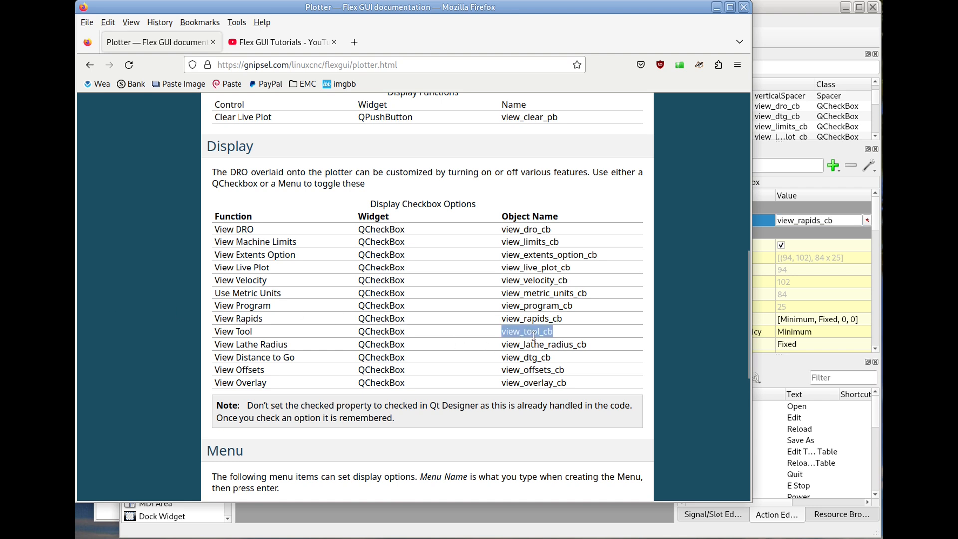
{"action": "left_click", "coordinate": [798, 143]}
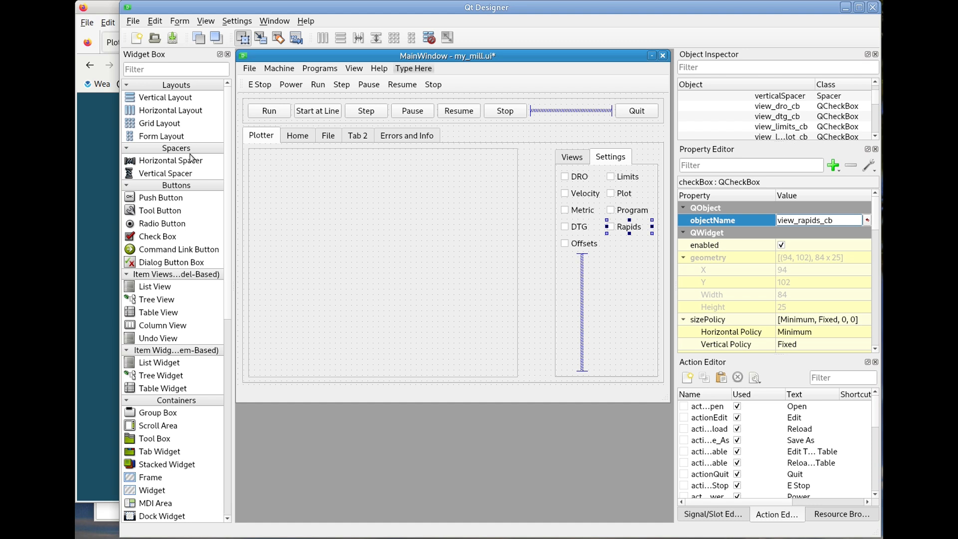
Add a check box below Rapids with the text Tool and the objectName view_tool_cb
{"action": "left_click_drag", "start_coordinate": [161, 239], "coordinate": [614, 242]}
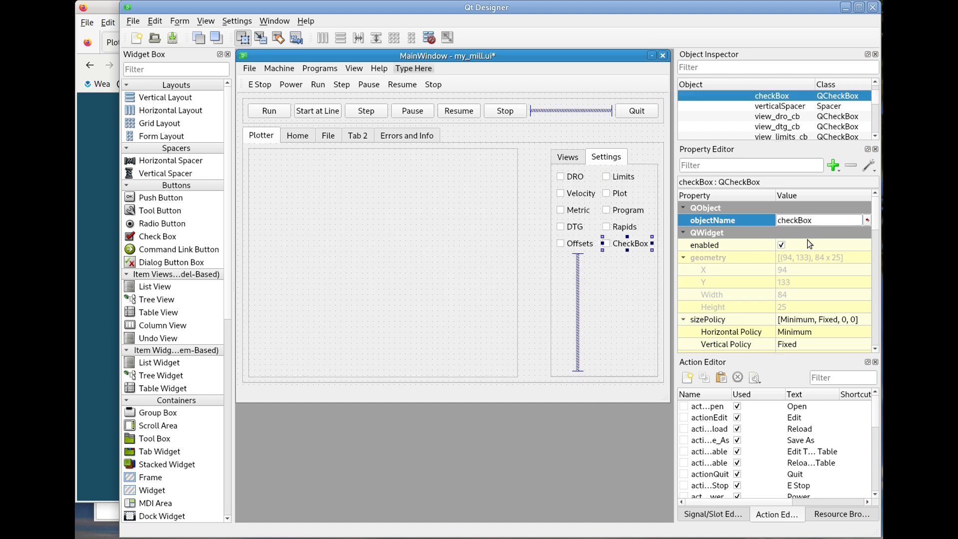
{"action": "double_click", "coordinate": [630, 244]}
{"action": "type", "text": "Tool"}
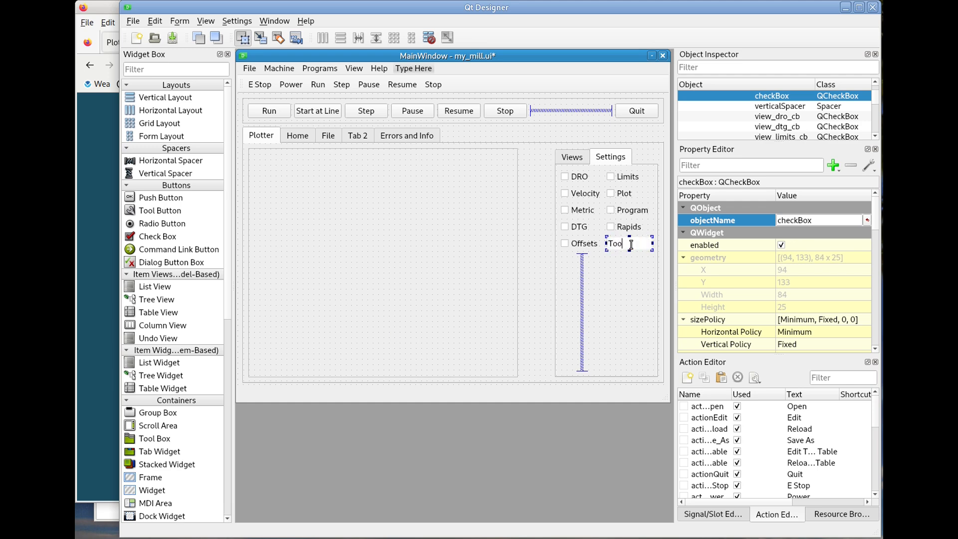
{"action": "left_click", "coordinate": [807, 221]}
{"action": "type", "text": "view_tool_cb"}
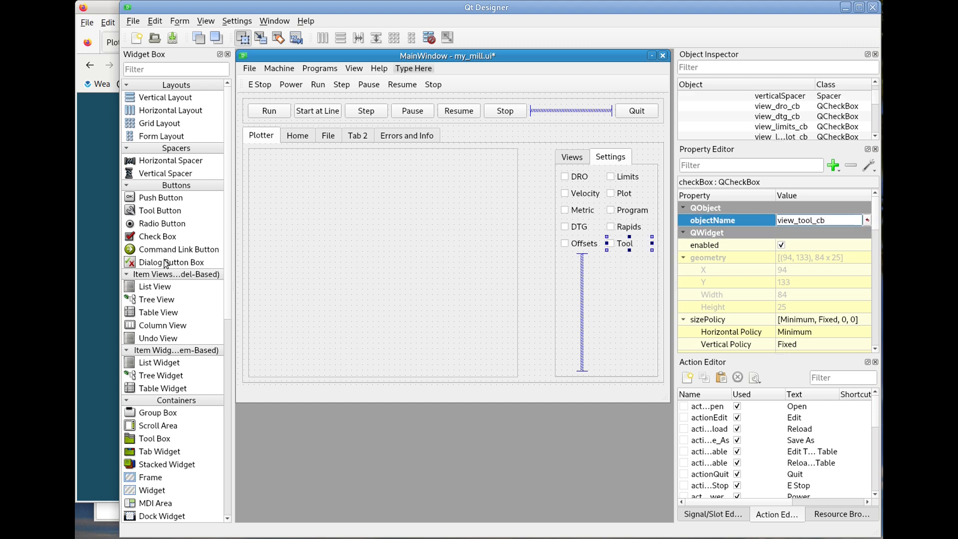
Check the Display Checkbox Options table in the Firefox documentation for remaining options, and save my_mill.ui in Qt Designer
{"action": "left_click", "coordinate": [94, 262]}
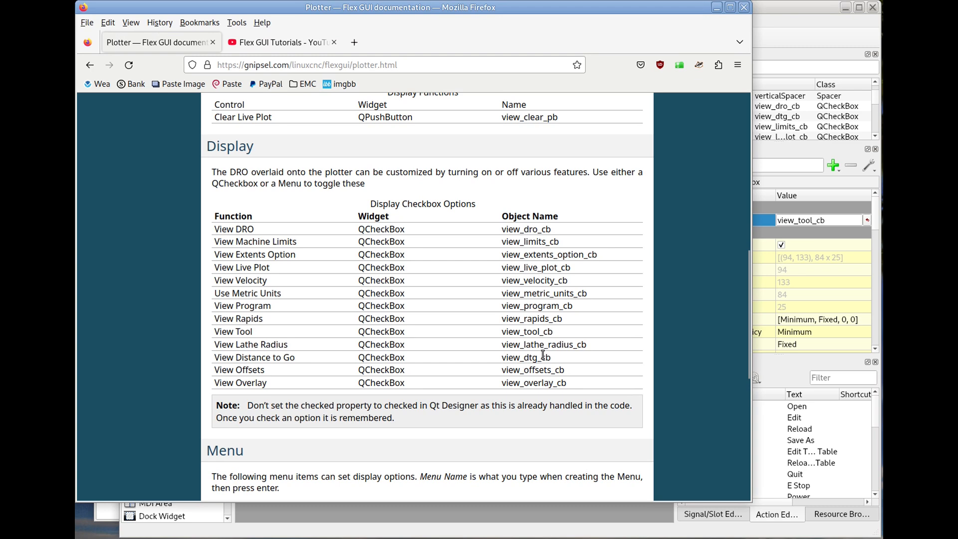
{"action": "left_click", "coordinate": [796, 34]}
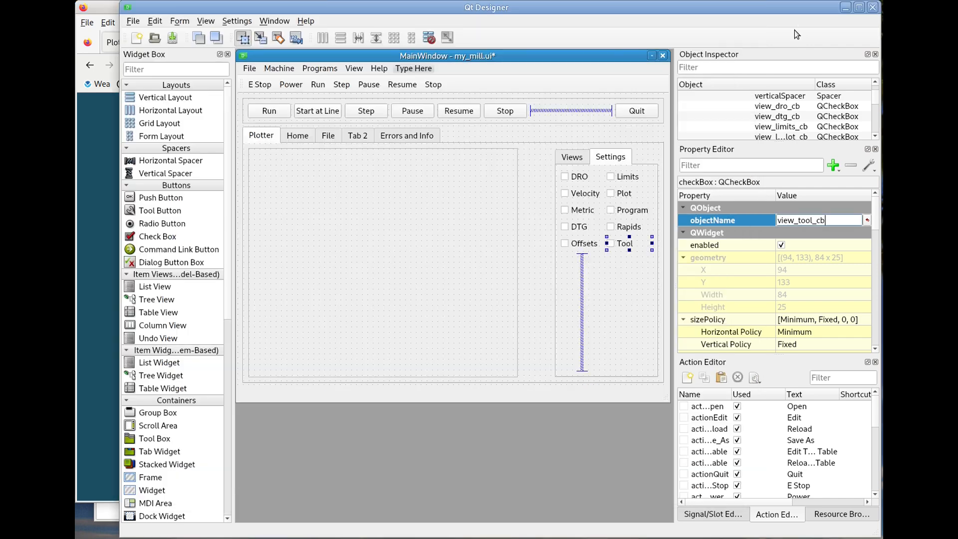
{"action": "left_click", "coordinate": [173, 37]}
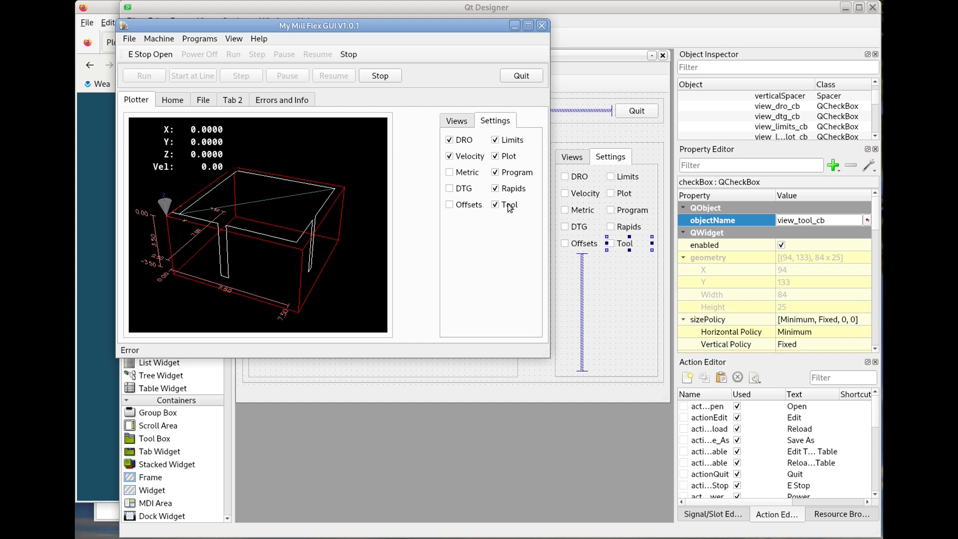
Turn on the DTG display in the running My Mill Flex GUI and quit it
{"action": "left_click", "coordinate": [451, 190]}
{"action": "left_click", "coordinate": [517, 79]}
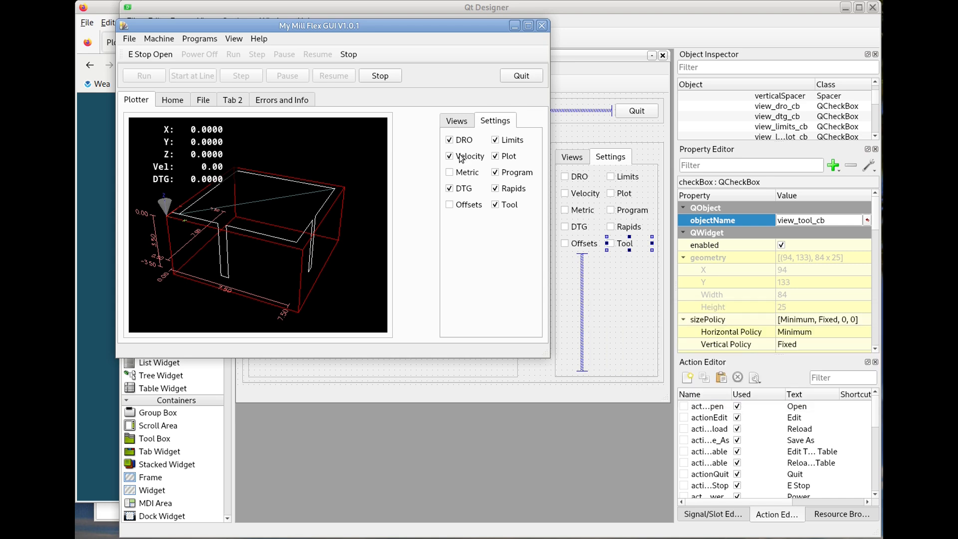
Test the Offsets, Rapids and Program display options in My Mill Flex GUI by toggling each one and restoring it
{"action": "left_click", "coordinate": [464, 209]}
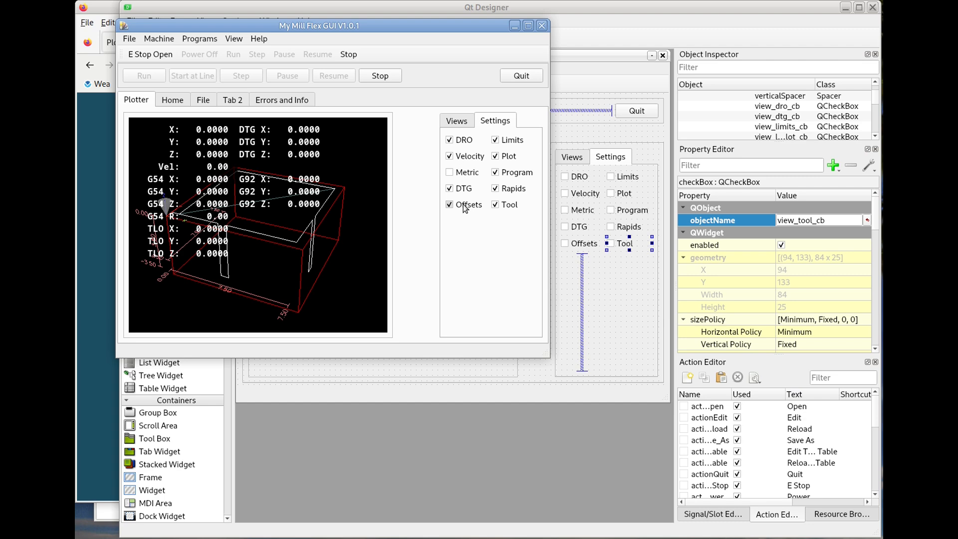
{"action": "left_click", "coordinate": [464, 208]}
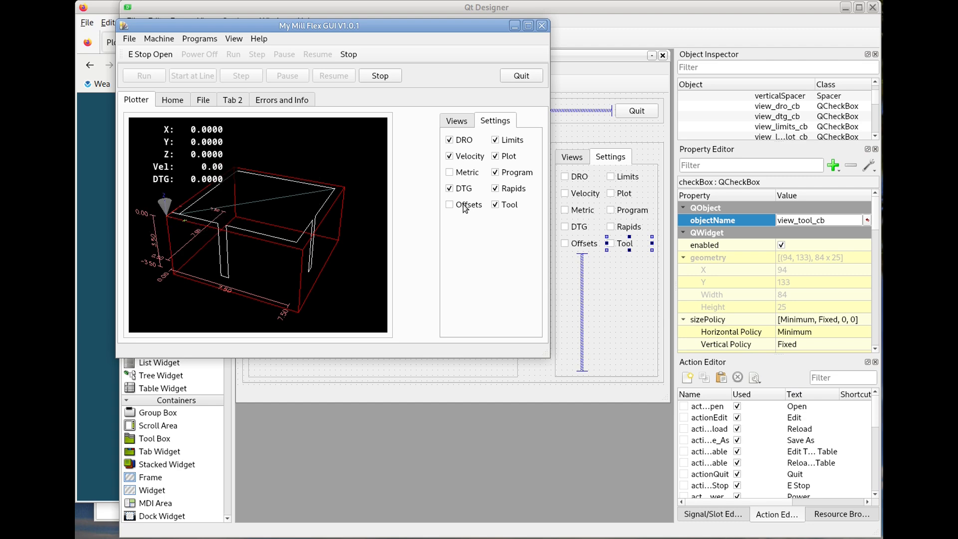
{"action": "left_click", "coordinate": [504, 190]}
{"action": "left_click", "coordinate": [503, 189]}
{"action": "left_click", "coordinate": [504, 176]}
{"action": "left_click", "coordinate": [504, 177]}
Release the E Stop, turn the machine power on and home all axes
{"action": "left_click", "coordinate": [155, 55]}
{"action": "left_click", "coordinate": [185, 55]}
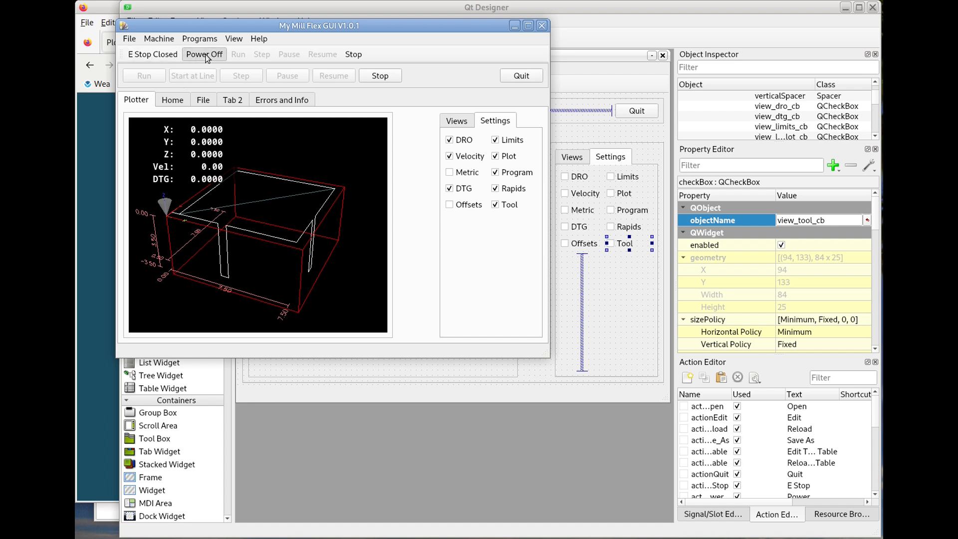
{"action": "left_click", "coordinate": [176, 102]}
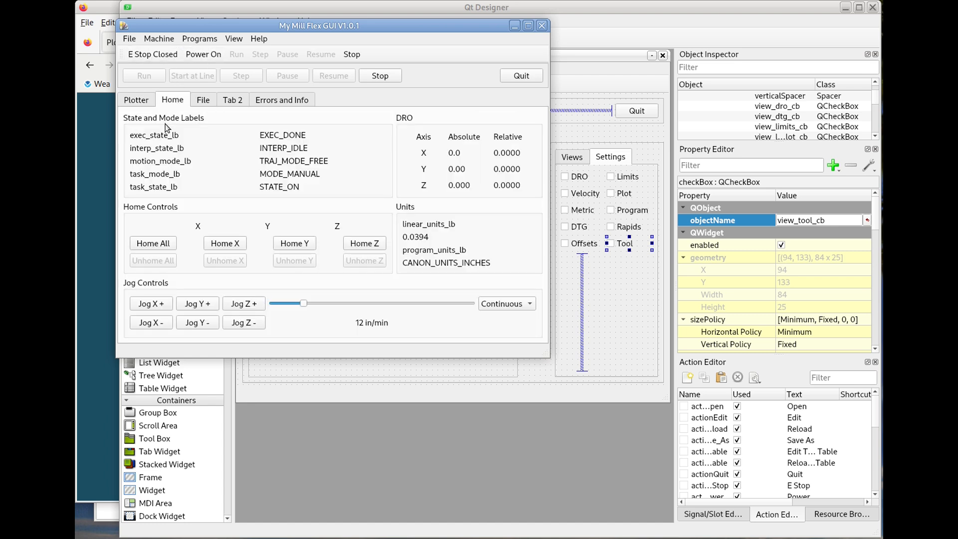
{"action": "left_click", "coordinate": [162, 246]}
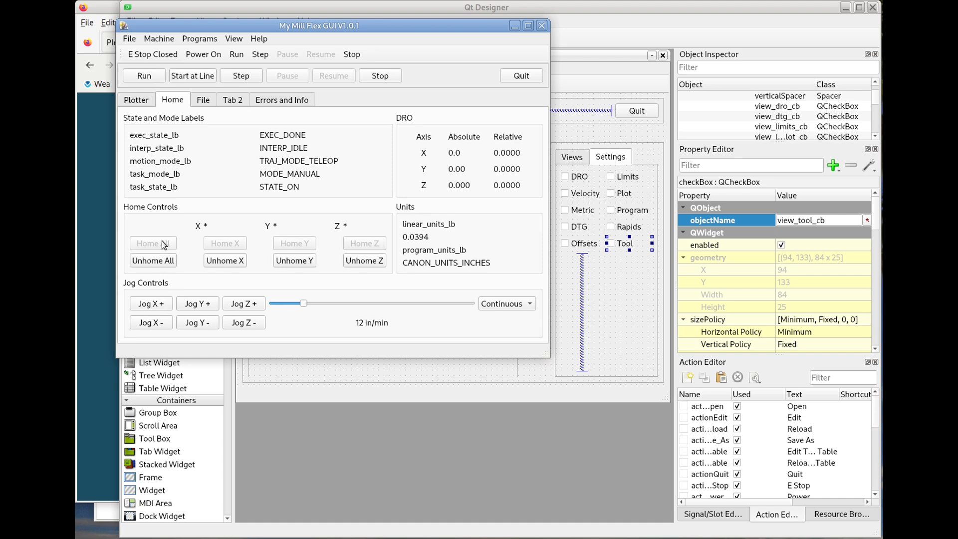
Run the loaded program with the Plotter page displayed, toggling the Plot and Limits options off and back on during the run
{"action": "left_click", "coordinate": [138, 100]}
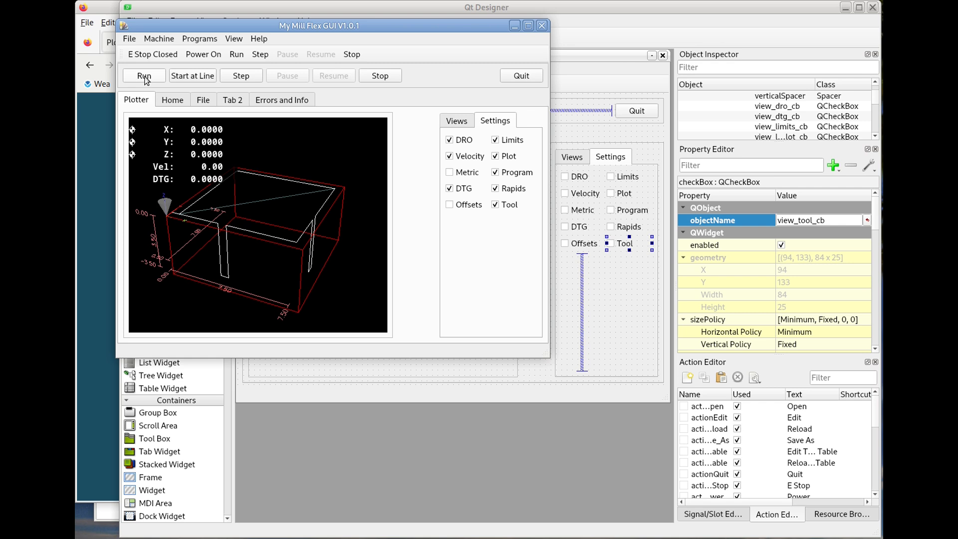
{"action": "left_click", "coordinate": [144, 75]}
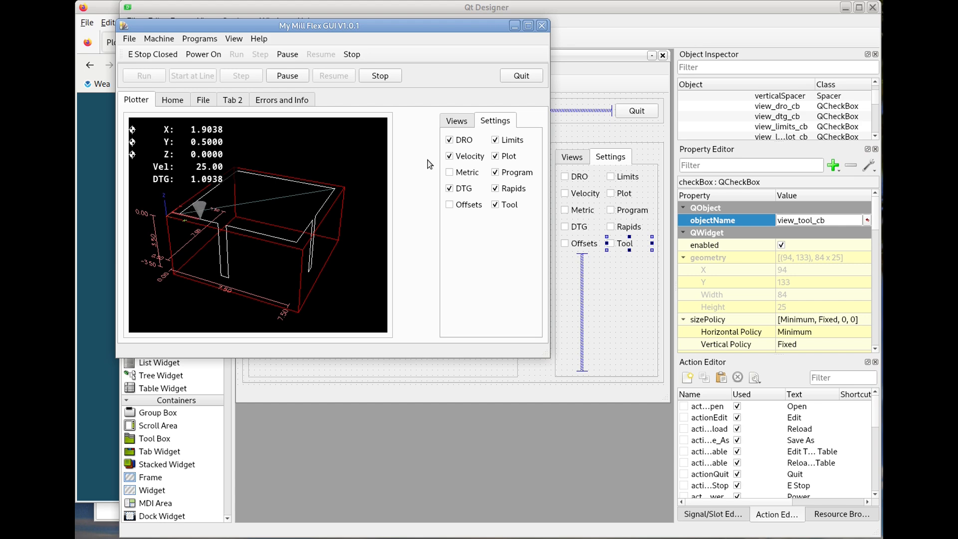
{"action": "left_click", "coordinate": [504, 159]}
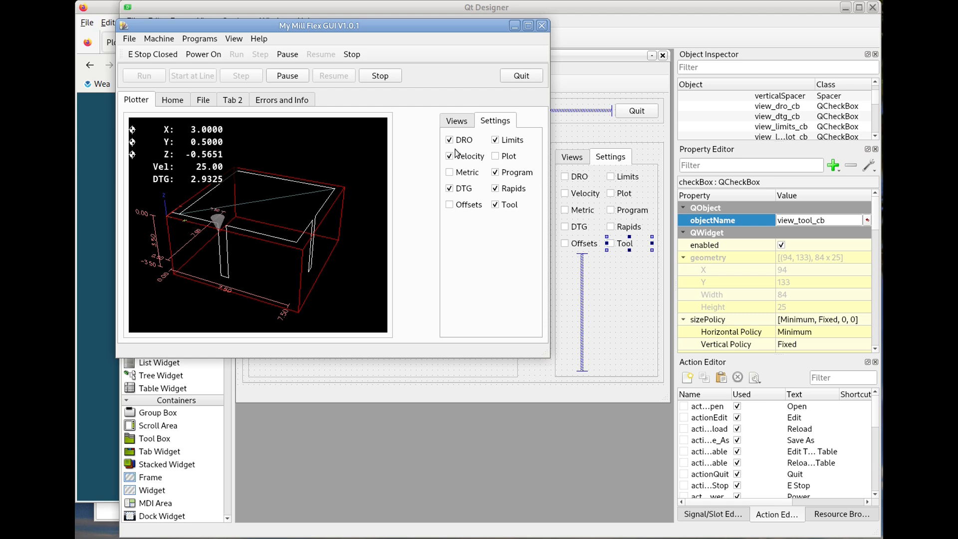
{"action": "left_click", "coordinate": [507, 156]}
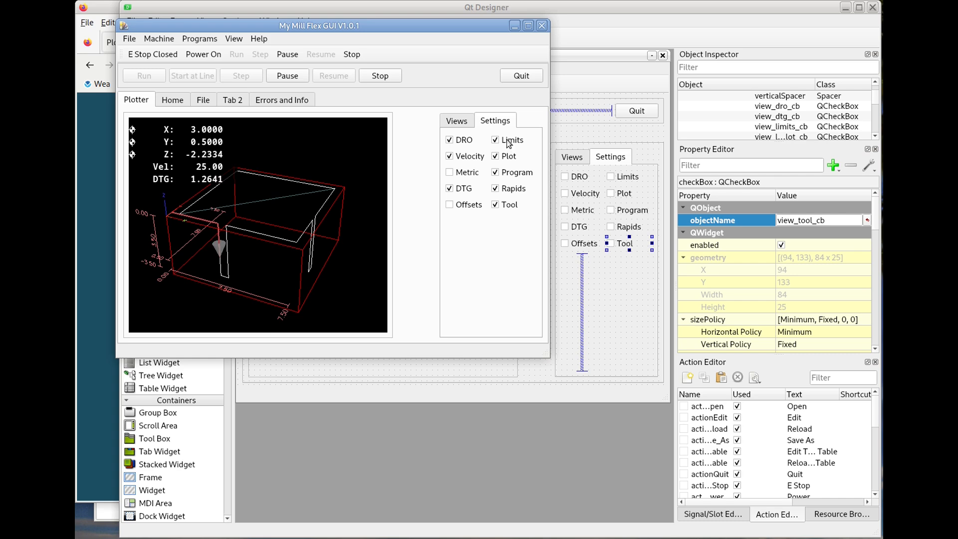
{"action": "left_click", "coordinate": [509, 143]}
{"action": "left_click", "coordinate": [509, 143]}
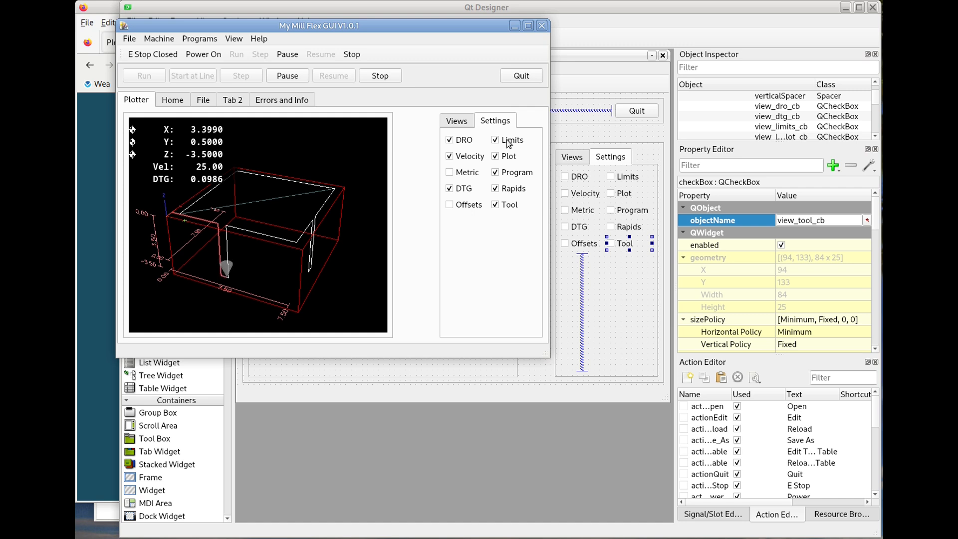
Cycle the plot of the running program through the X, Y, Y2, Z and Z2 views and return to the P view
{"action": "left_click", "coordinate": [465, 126]}
{"action": "left_click", "coordinate": [489, 187]}
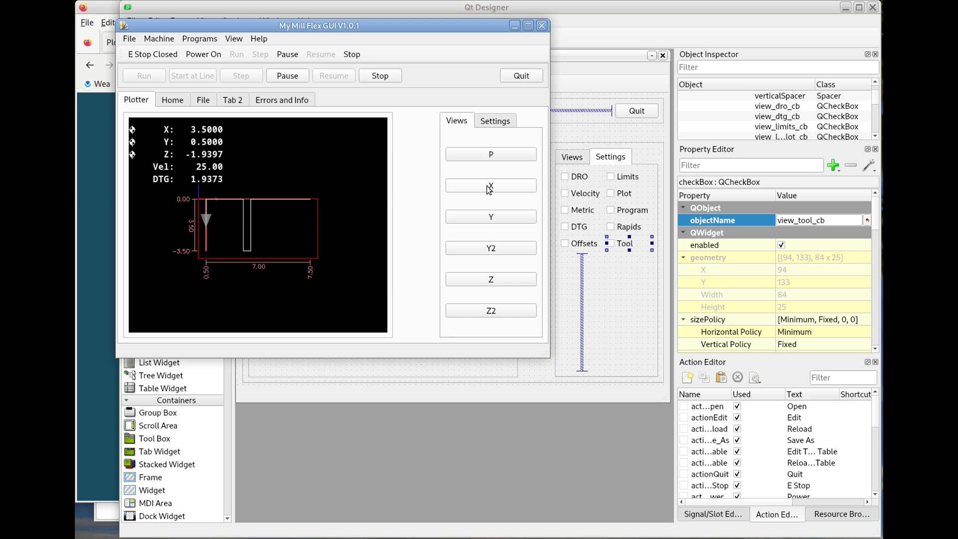
{"action": "left_click", "coordinate": [494, 217]}
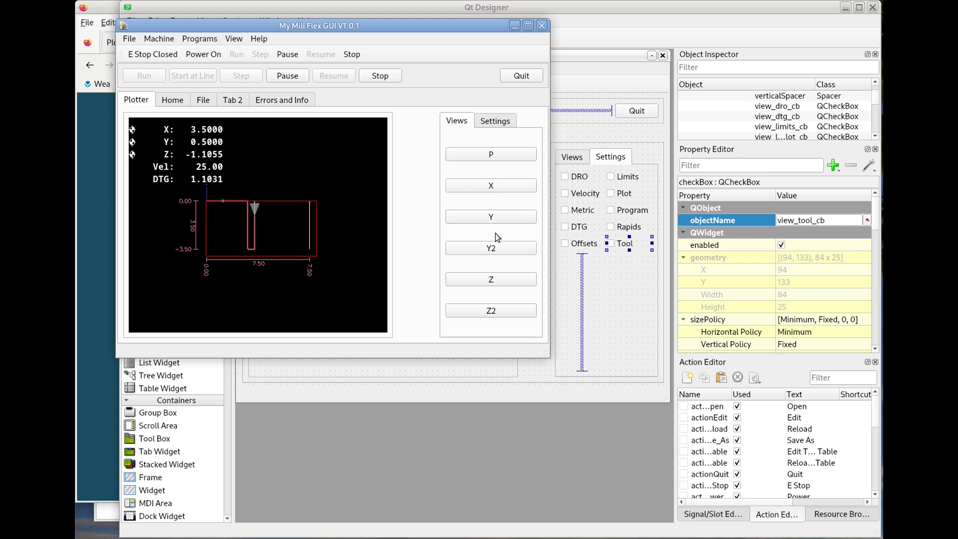
{"action": "left_click", "coordinate": [491, 248]}
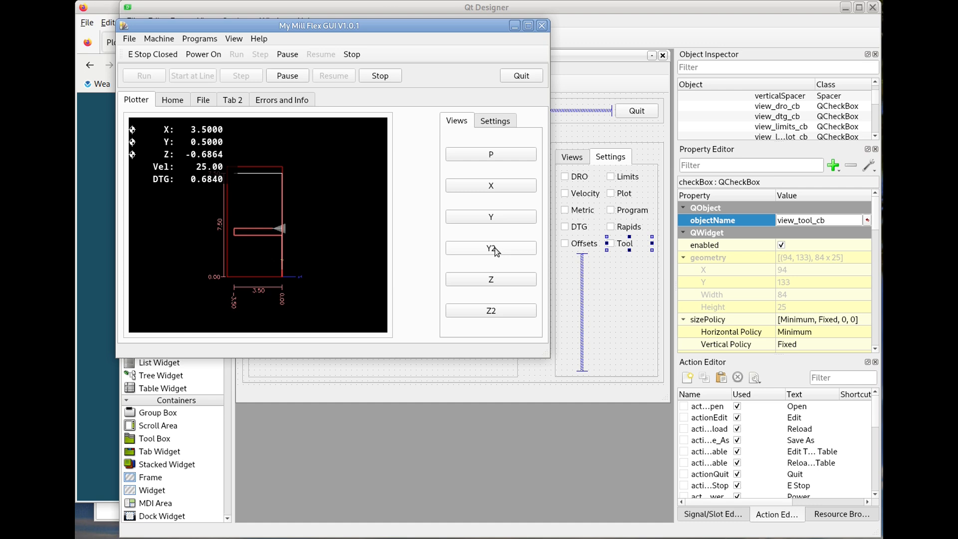
{"action": "left_click", "coordinate": [491, 279]}
{"action": "left_click", "coordinate": [492, 310]}
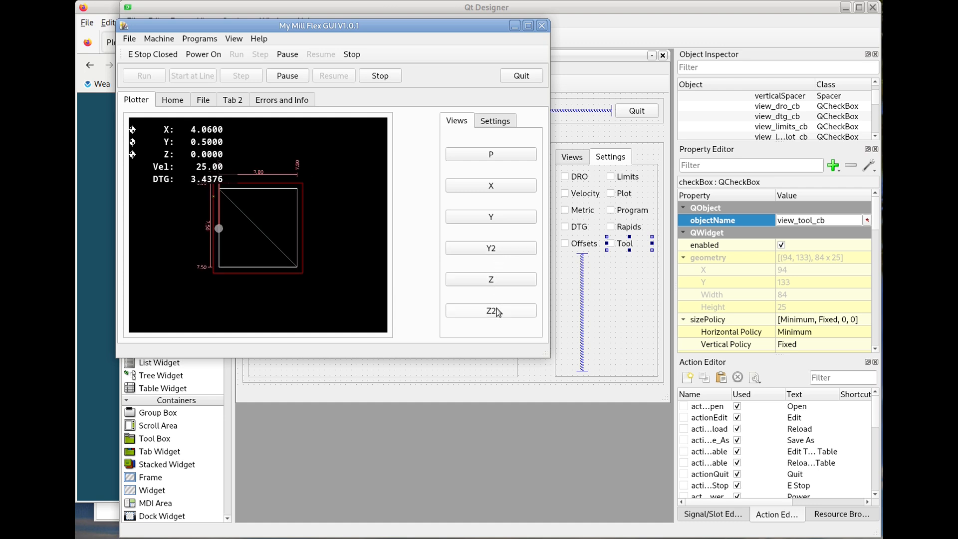
{"action": "left_click", "coordinate": [499, 155]}
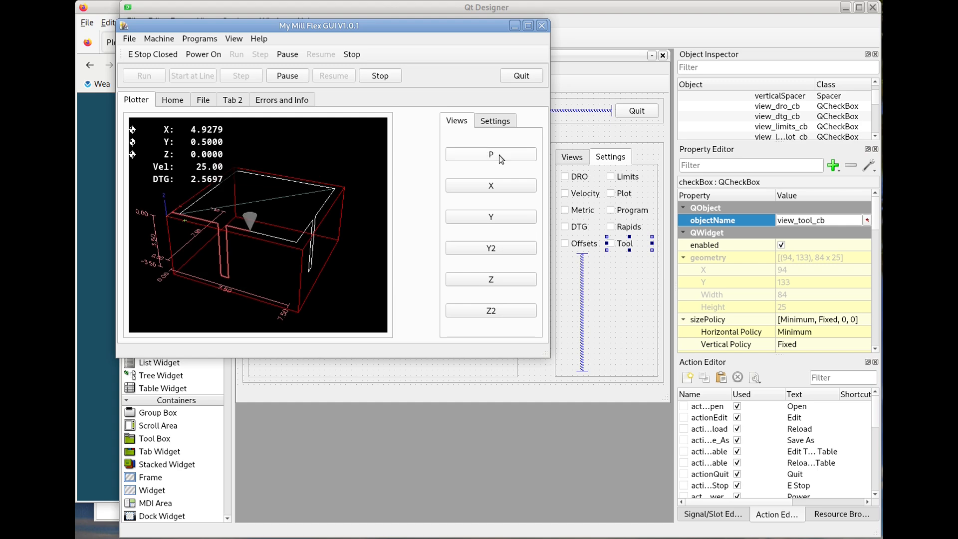
Show the plotter's display settings again, and quit and restart the My Mill Flex GUI
{"action": "left_click", "coordinate": [495, 122]}
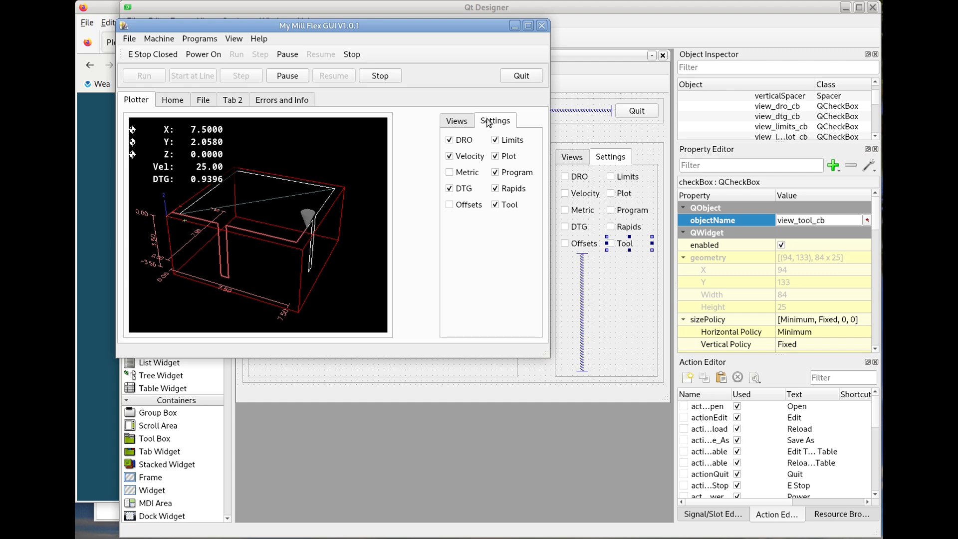
{"action": "left_click", "coordinate": [527, 80]}
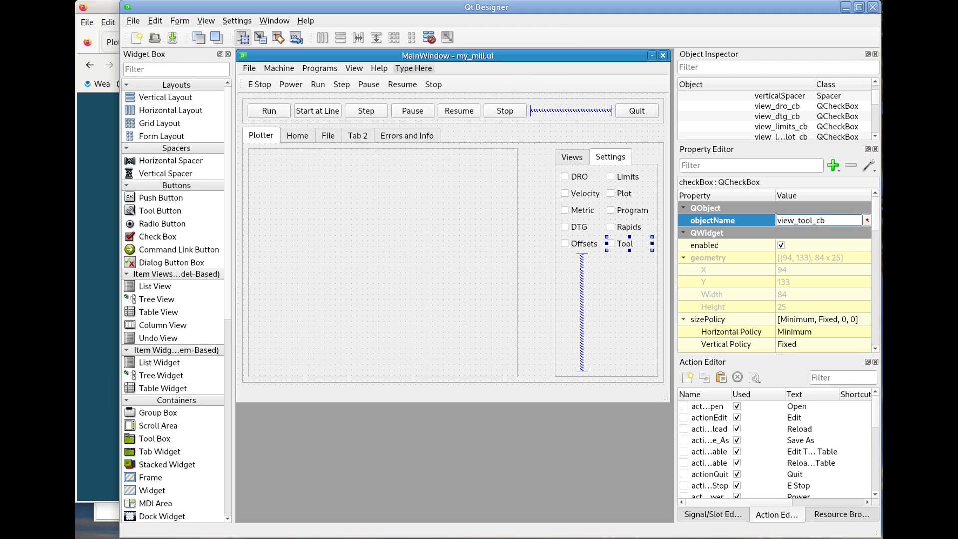
{"action": "key", "text": "alt+Tab"}
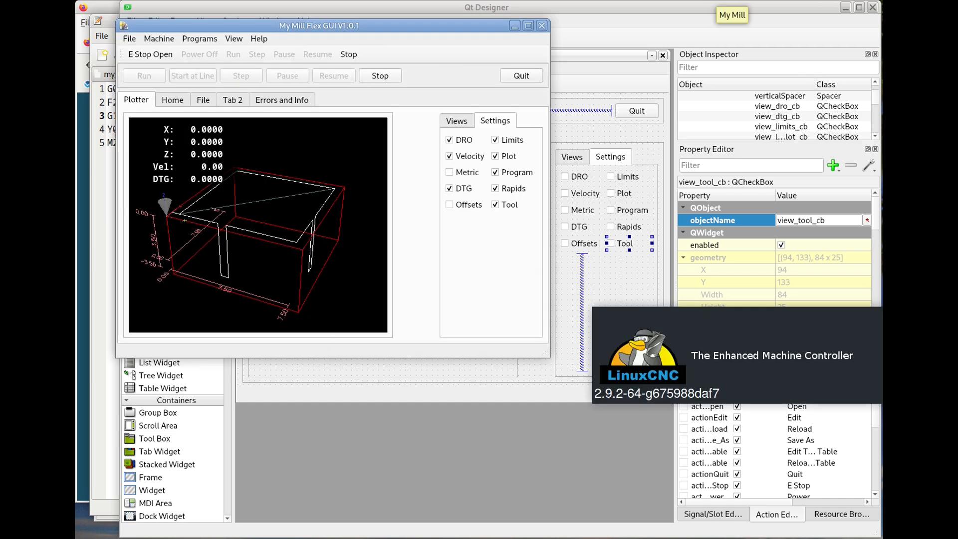
Open the G-code file small.ngc in the My Mill Flex GUI and show its plot on the Plotter page
{"action": "left_click", "coordinate": [203, 98]}
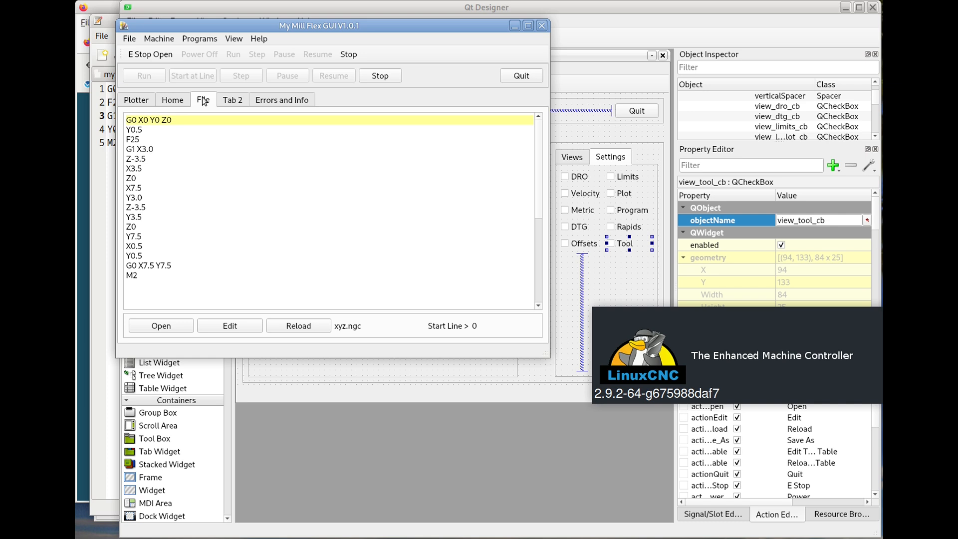
{"action": "left_click", "coordinate": [174, 325]}
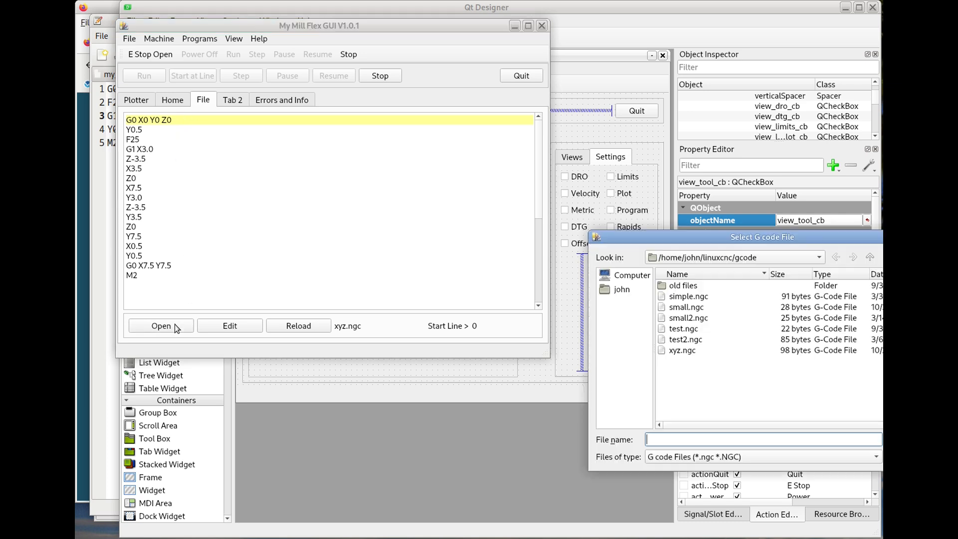
{"action": "left_click", "coordinate": [697, 311]}
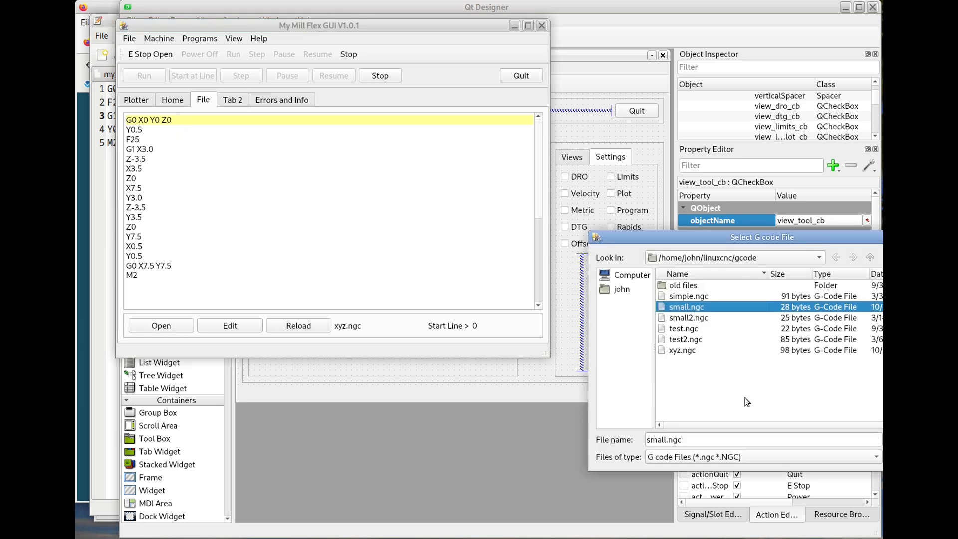
{"action": "key", "text": "Return"}
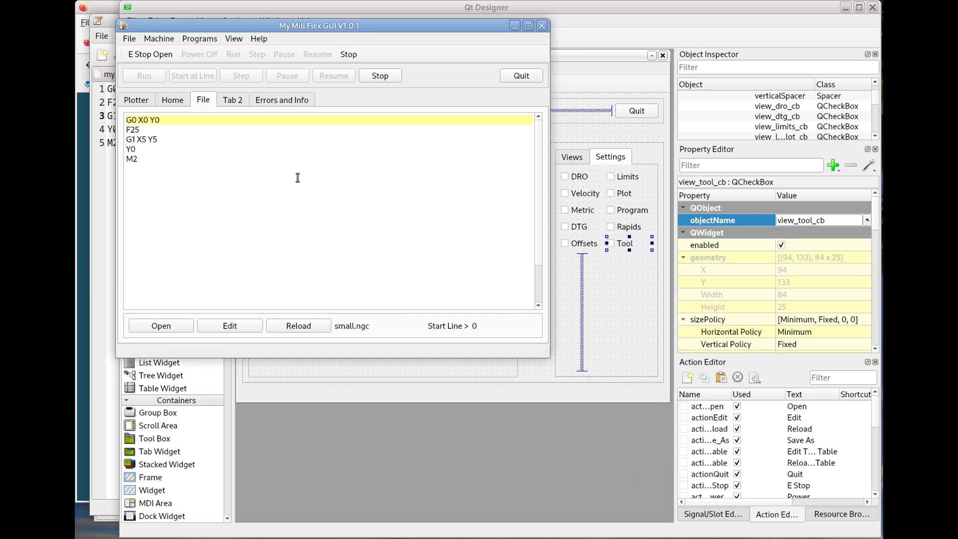
{"action": "left_click", "coordinate": [139, 102]}
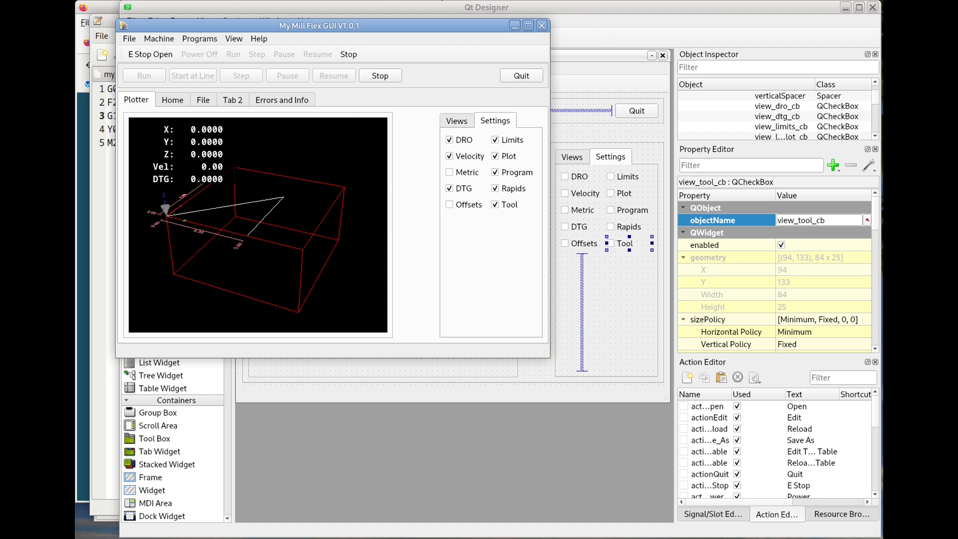
Switch to the Pluma text editor, delete the Y0 move from line 4 of small.ngc and save the file
{"action": "left_click", "coordinate": [441, 1]}
{"action": "left_click", "coordinate": [190, 133]}
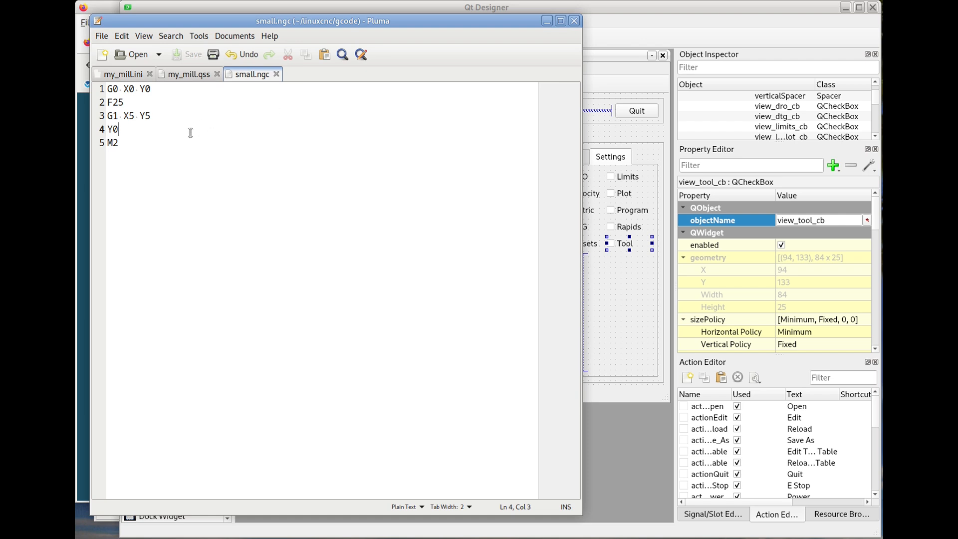
{"action": "key", "text": "BackSpace"}
{"action": "key", "text": "BackSpace"}
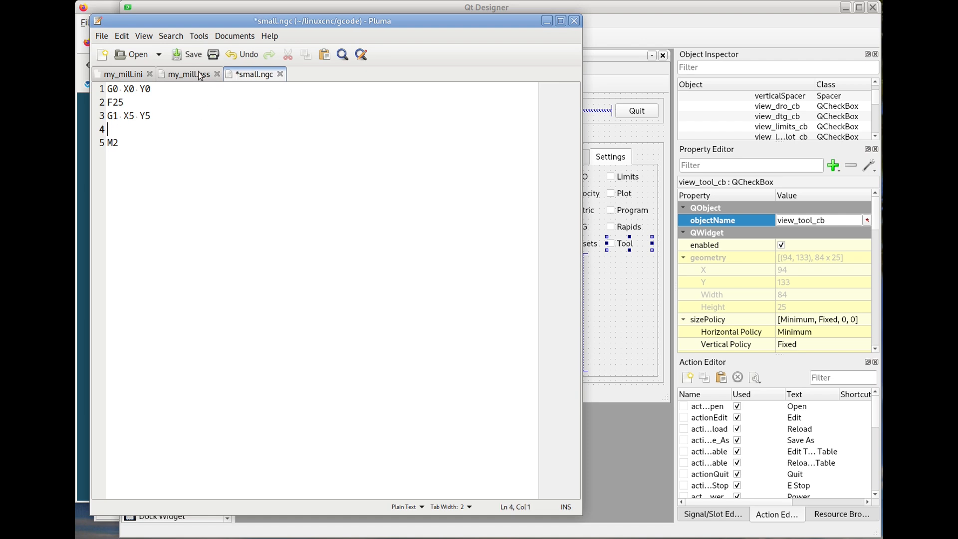
{"action": "left_click", "coordinate": [191, 55]}
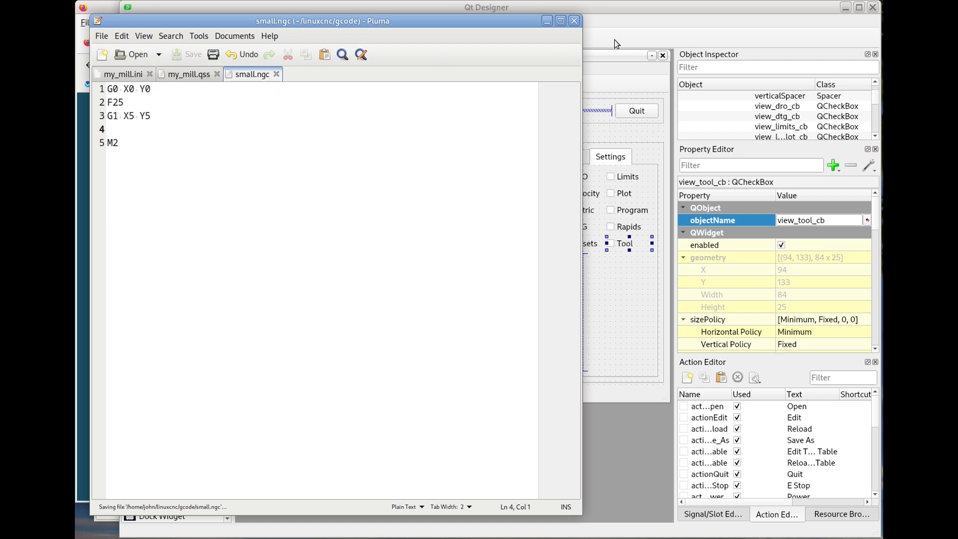
Switch back to the My Mill Flex GUI, reload small.ngc and show the updated toolpath on the Plotter page
{"action": "left_click", "coordinate": [730, 0]}
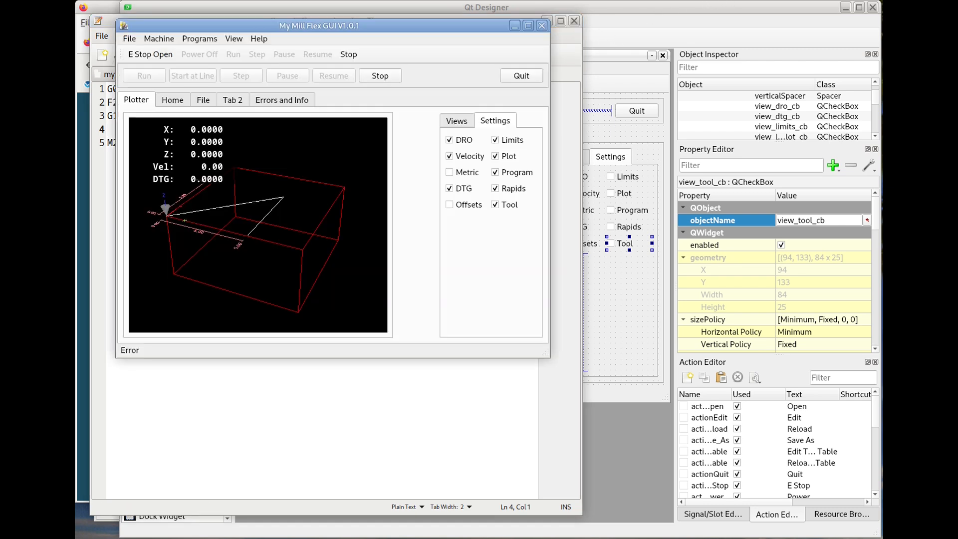
{"action": "left_click", "coordinate": [202, 101]}
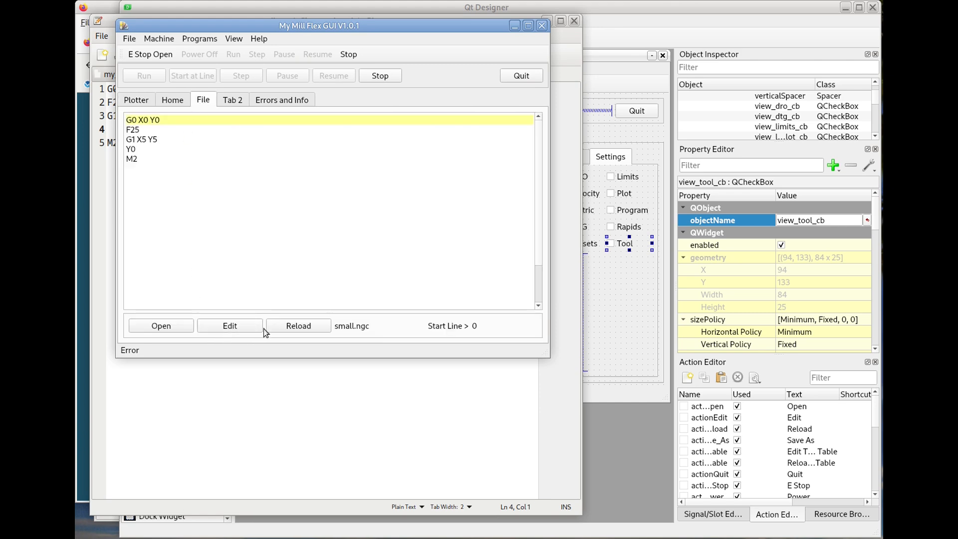
{"action": "left_click", "coordinate": [320, 326]}
{"action": "left_click", "coordinate": [139, 101]}
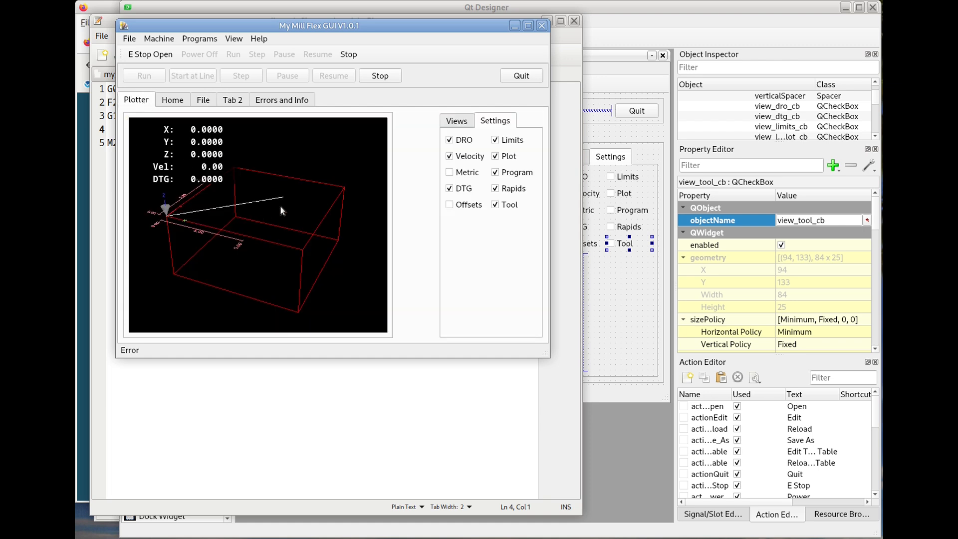